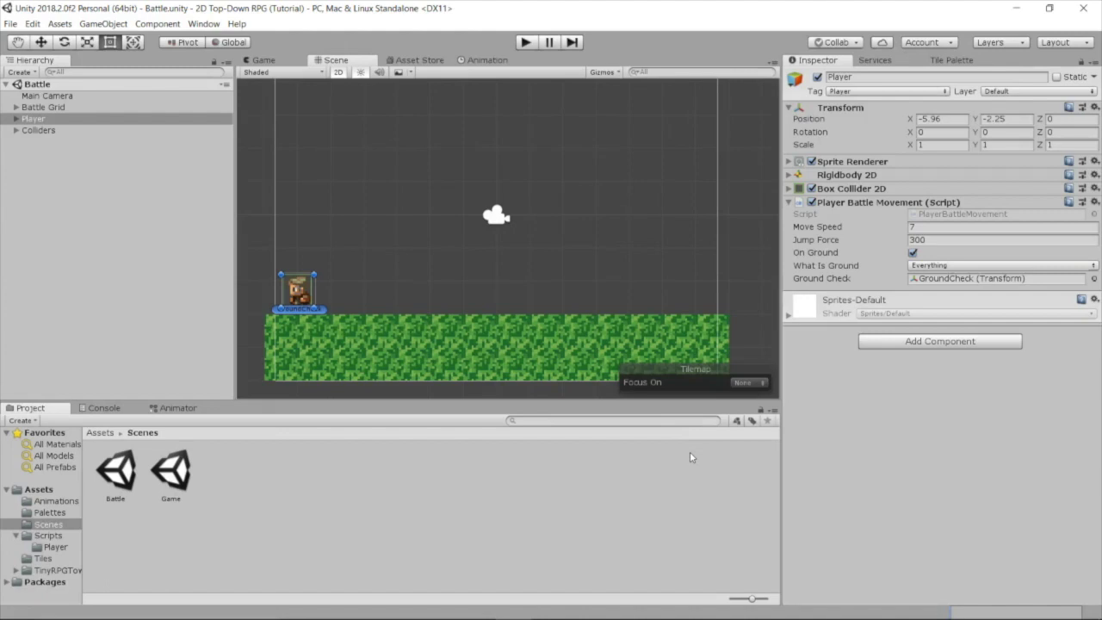
Step: Play-test the scene, running the player right and left with jumps, then stop play mode
{"action": "left_click", "coordinate": [526, 43]}
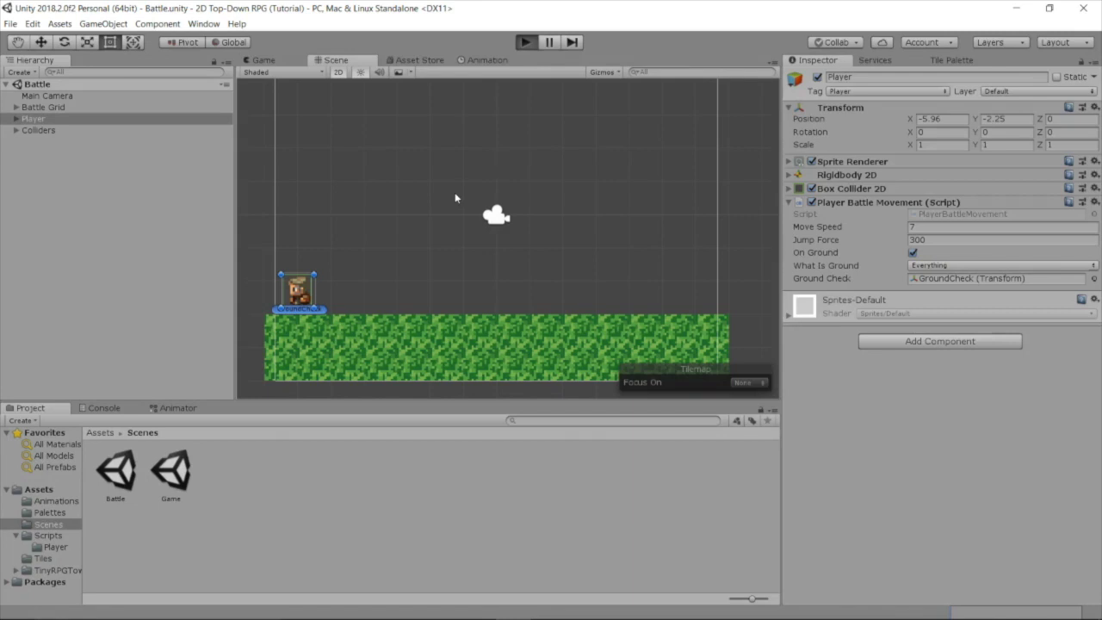
{"action": "key", "text": "Right"}
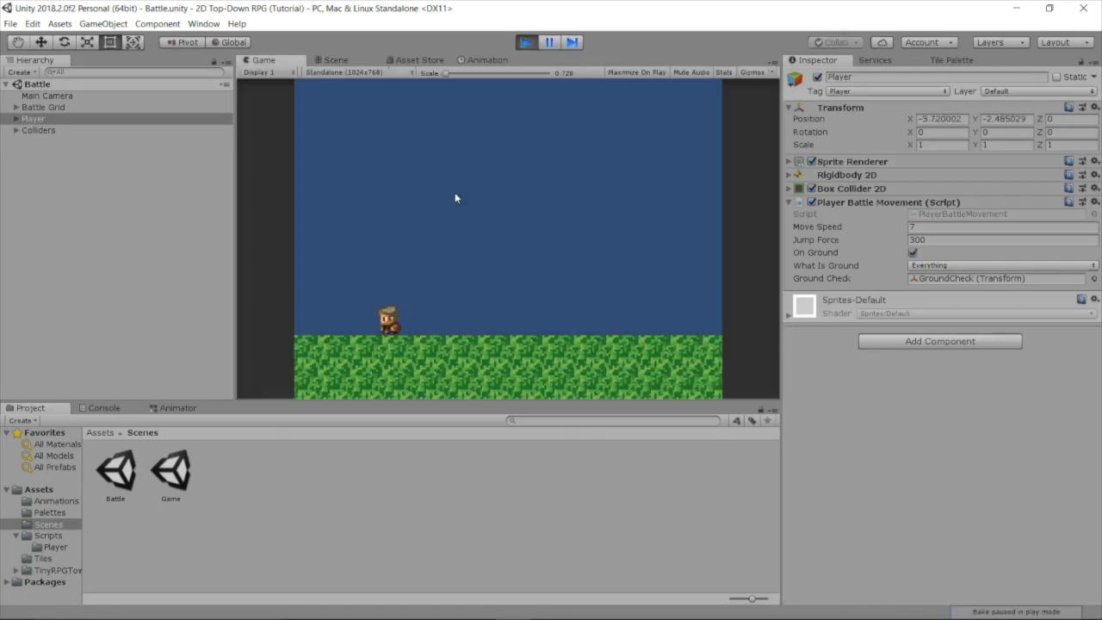
{"action": "key", "text": "space"}
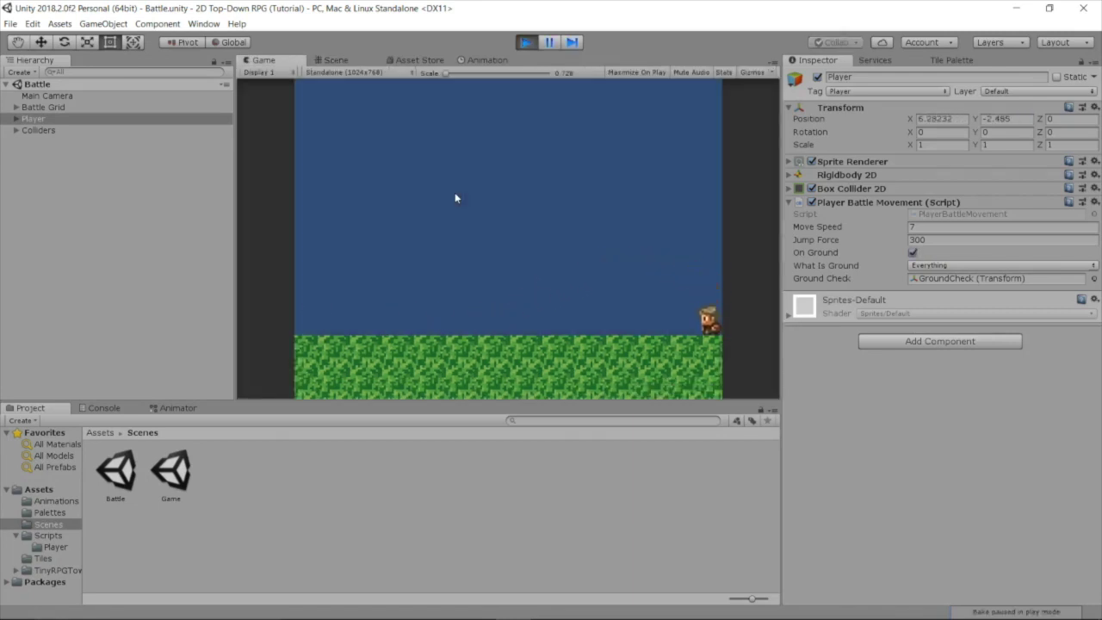
{"action": "key", "text": "Left"}
{"action": "key", "text": "space"}
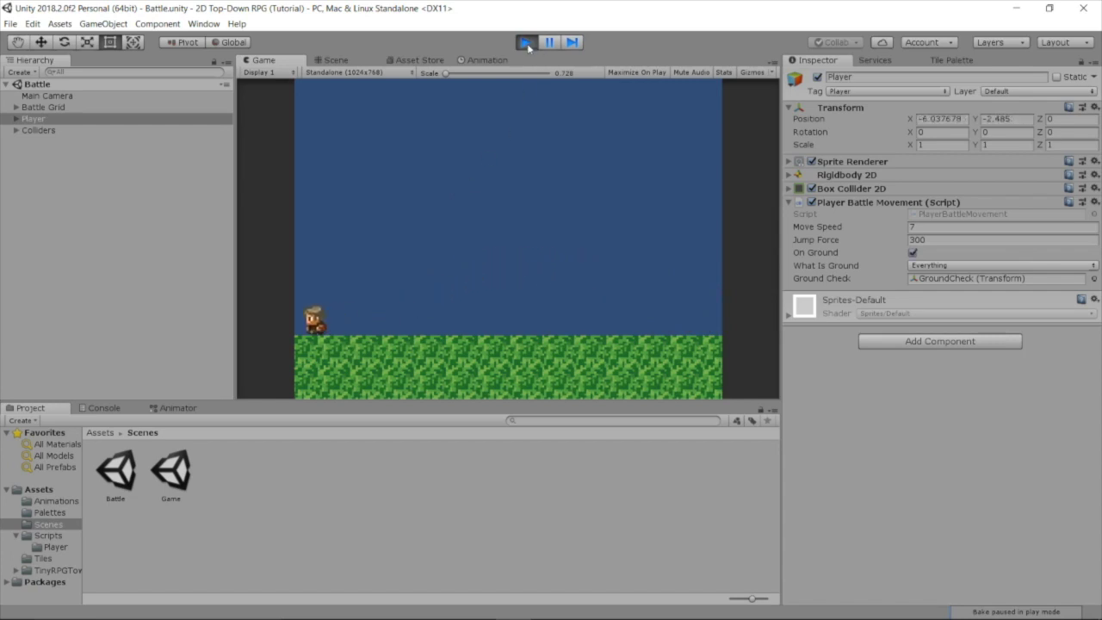
{"action": "left_click", "coordinate": [526, 42]}
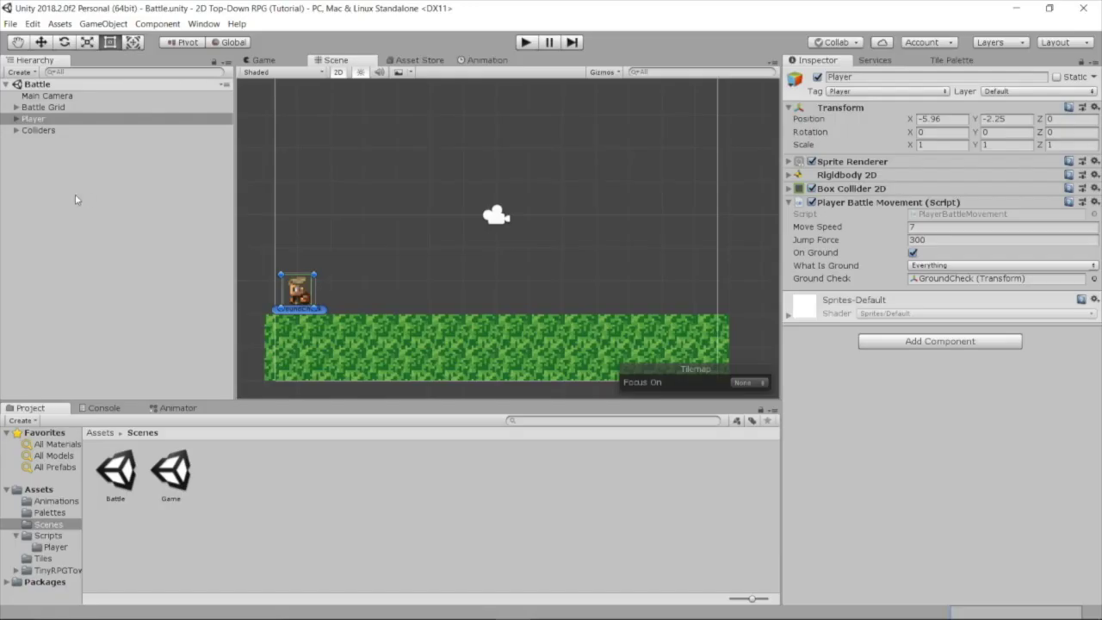
Step: Create a new 2D sprite object in the Hierarchy and name it Enemy
{"action": "right_click", "coordinate": [75, 194]}
{"action": "mouse_move", "coordinate": [171, 312]}
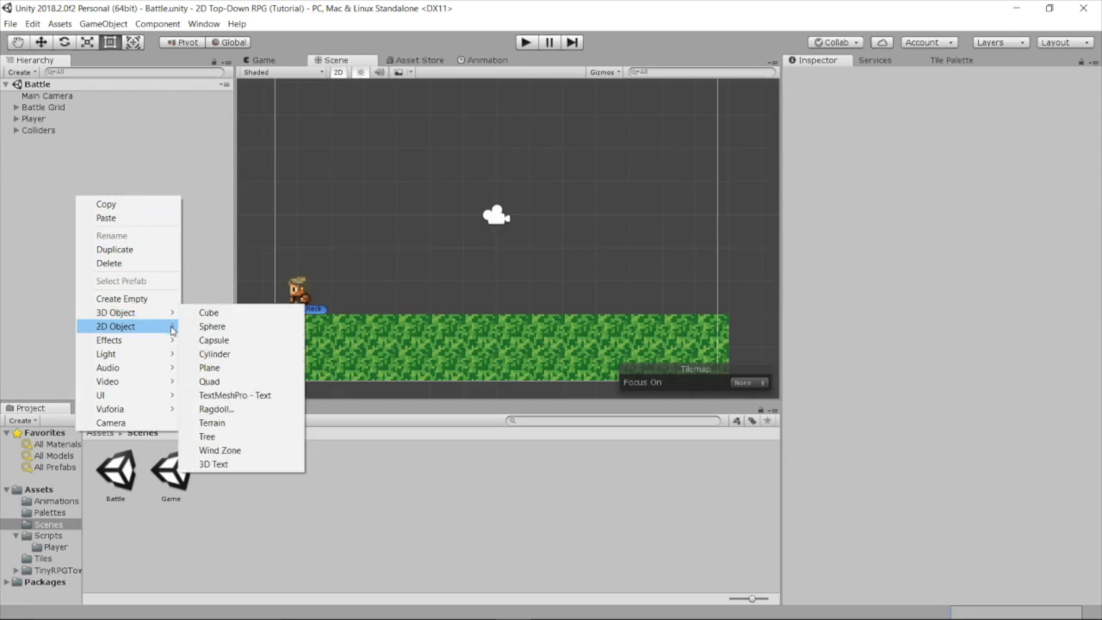
{"action": "left_click", "coordinate": [206, 327]}
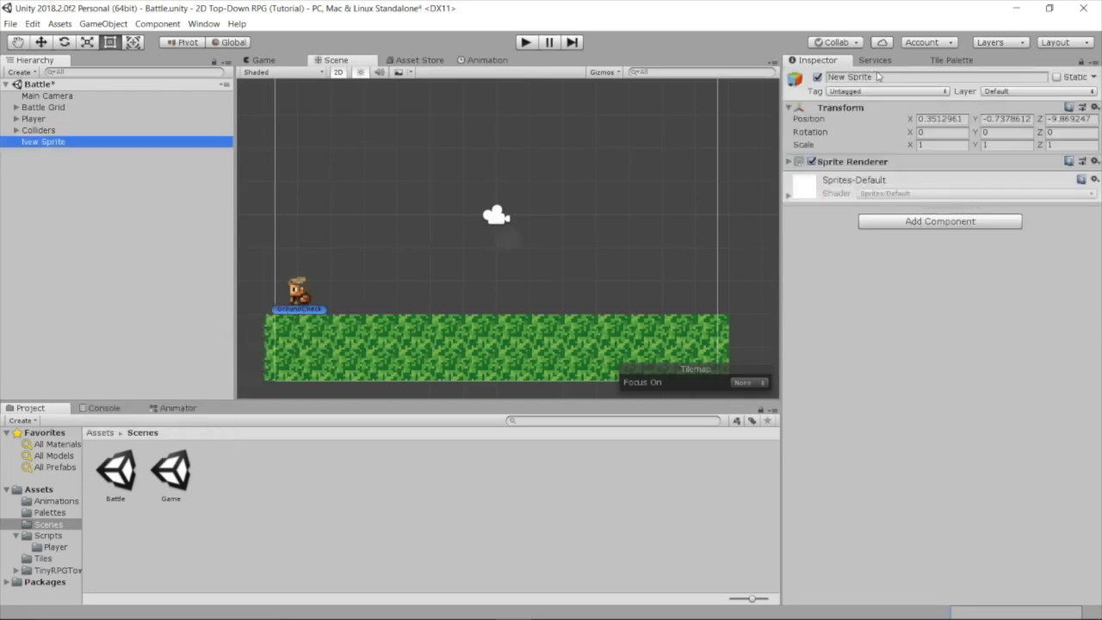
{"action": "left_click", "coordinate": [875, 77]}
{"action": "type", "text": "Enem"}
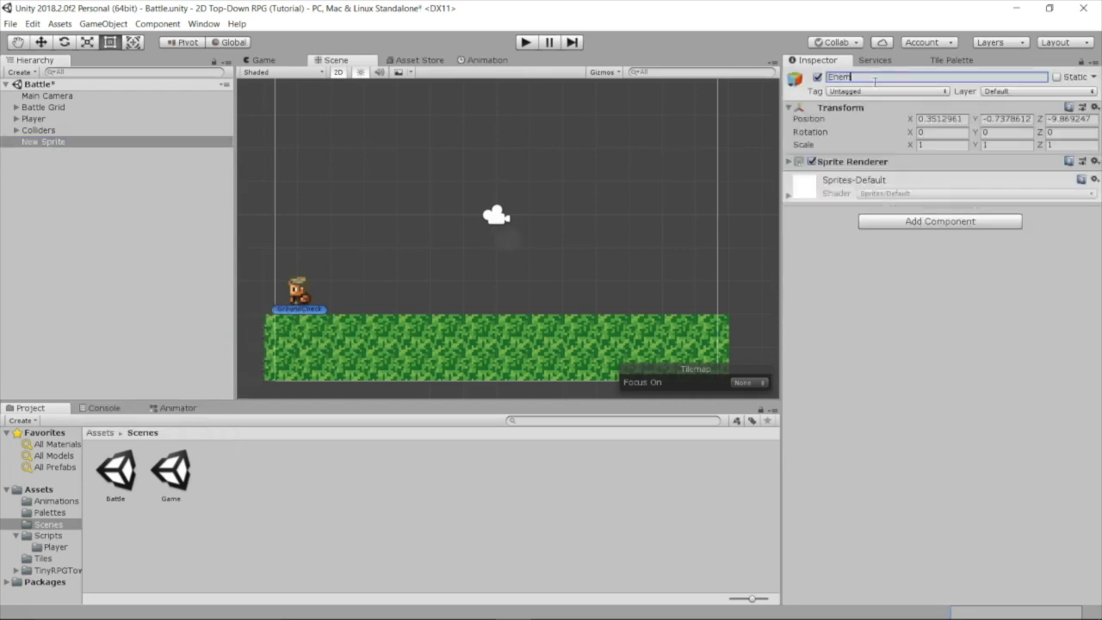
{"action": "type", "text": "y"}
{"action": "key", "text": "Return"}
Step: Assign the npc_10 sprite in the Enemy's Sprite Renderer
{"action": "left_click", "coordinate": [913, 224]}
{"action": "left_click", "coordinate": [995, 166]}
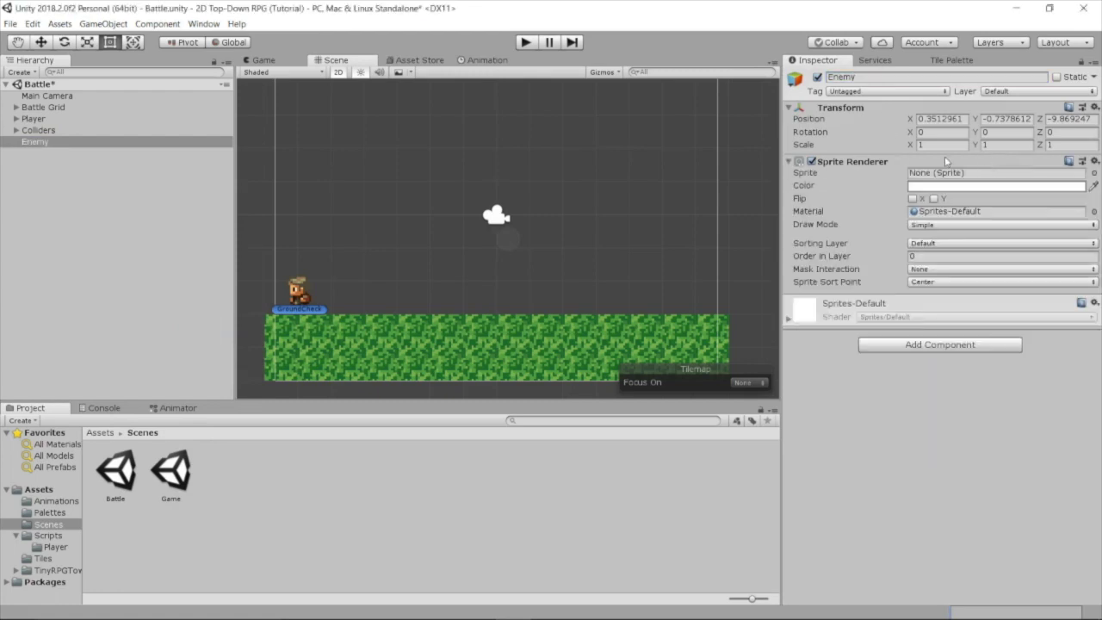
{"action": "left_click", "coordinate": [1094, 173]}
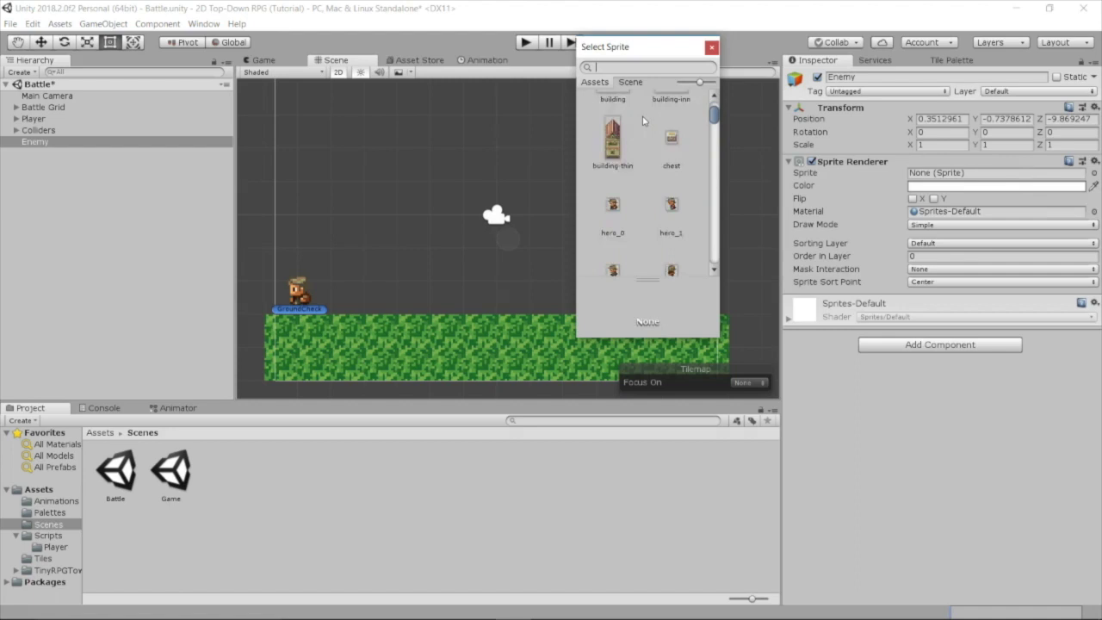
{"action": "scroll", "coordinate": [642, 121], "scroll_direction": "down", "scroll_amount": 10}
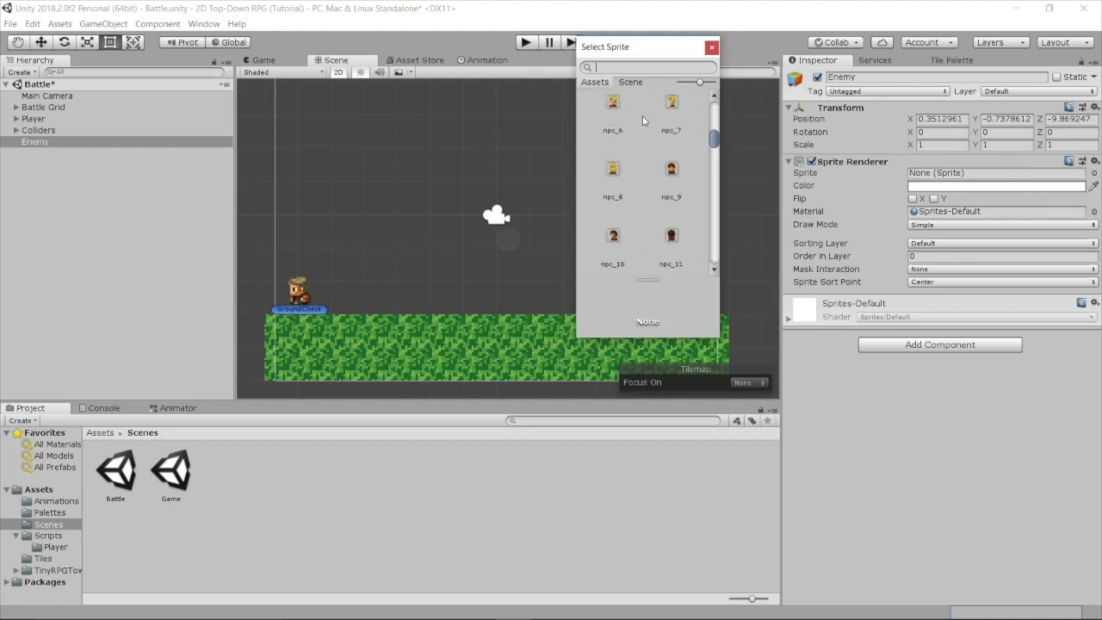
{"action": "scroll", "coordinate": [642, 121], "scroll_direction": "down", "scroll_amount": 2}
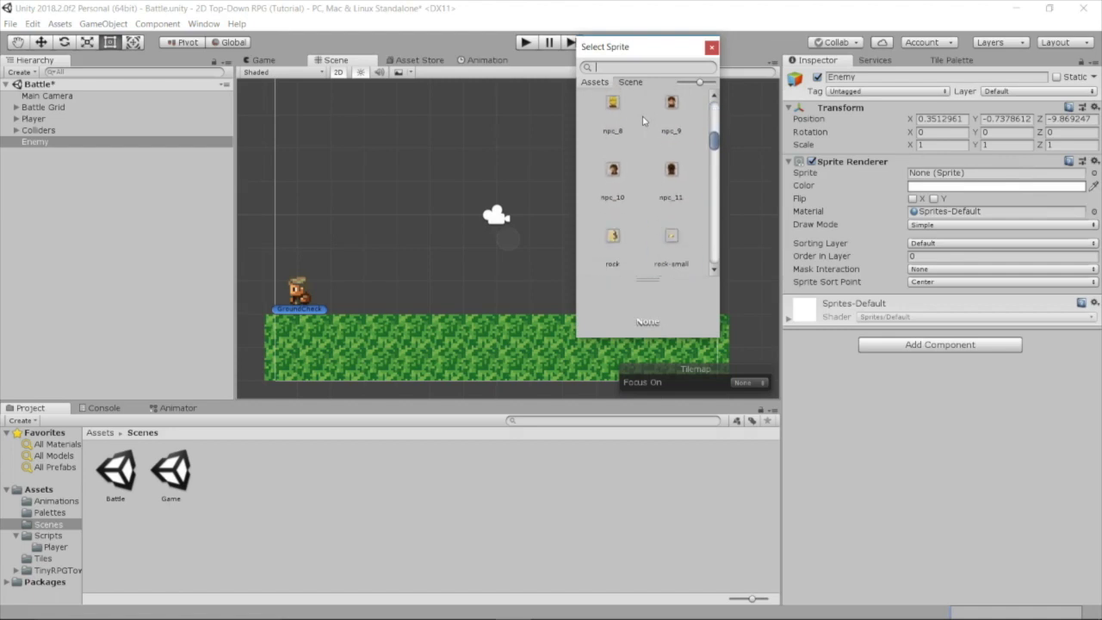
{"action": "double_click", "coordinate": [615, 176]}
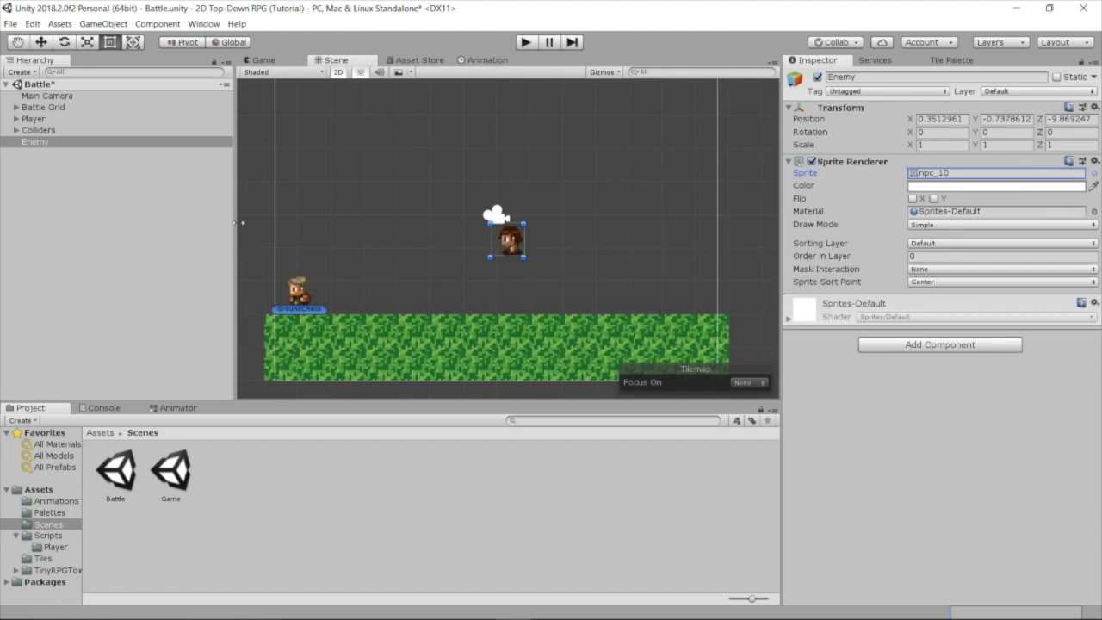
Step: Move the Enemy right and down onto the grass, around X 5.72, Y -2.47
{"action": "key", "text": "w"}
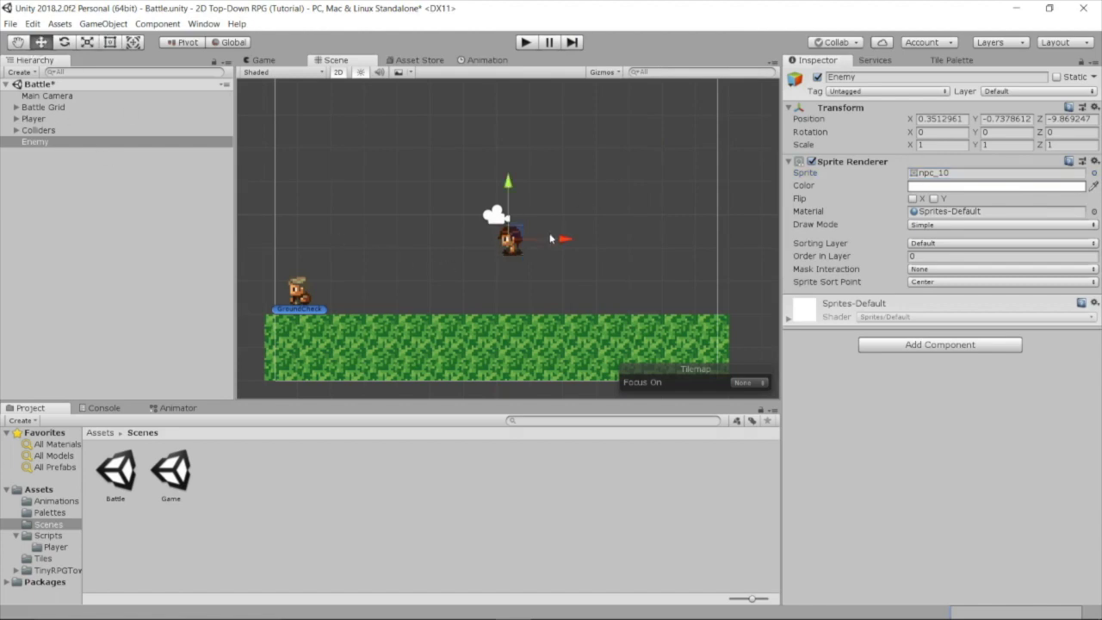
{"action": "left_click_drag", "start_coordinate": [551, 238], "coordinate": [729, 239]}
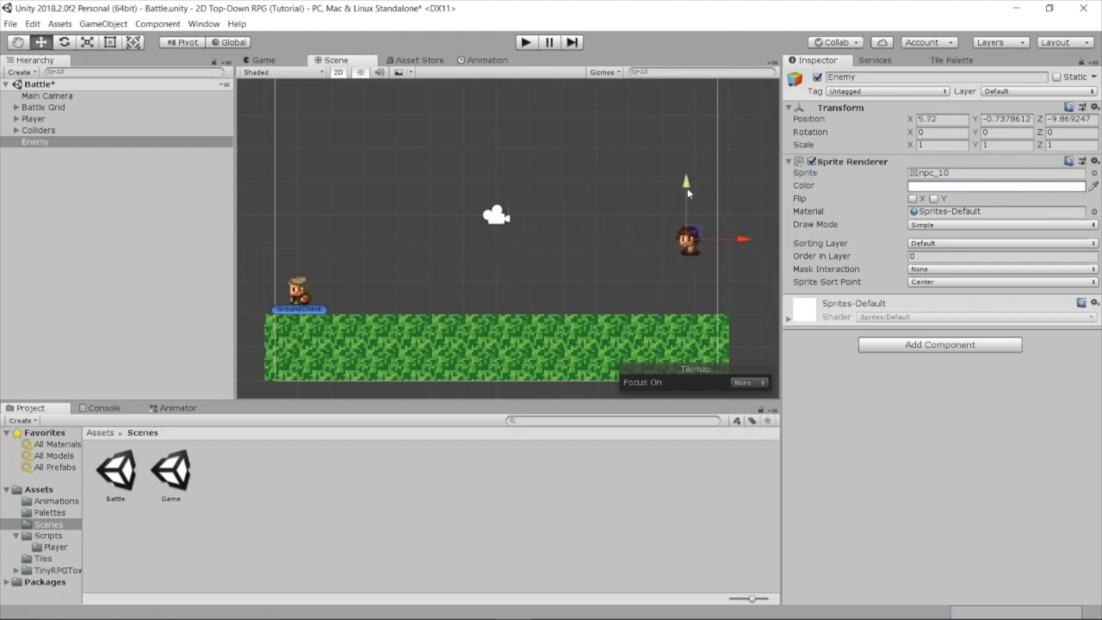
{"action": "left_click_drag", "start_coordinate": [687, 190], "coordinate": [677, 251]}
Step: Create a new folder named Prefabs at the top level of Assets
{"action": "left_click", "coordinate": [47, 536]}
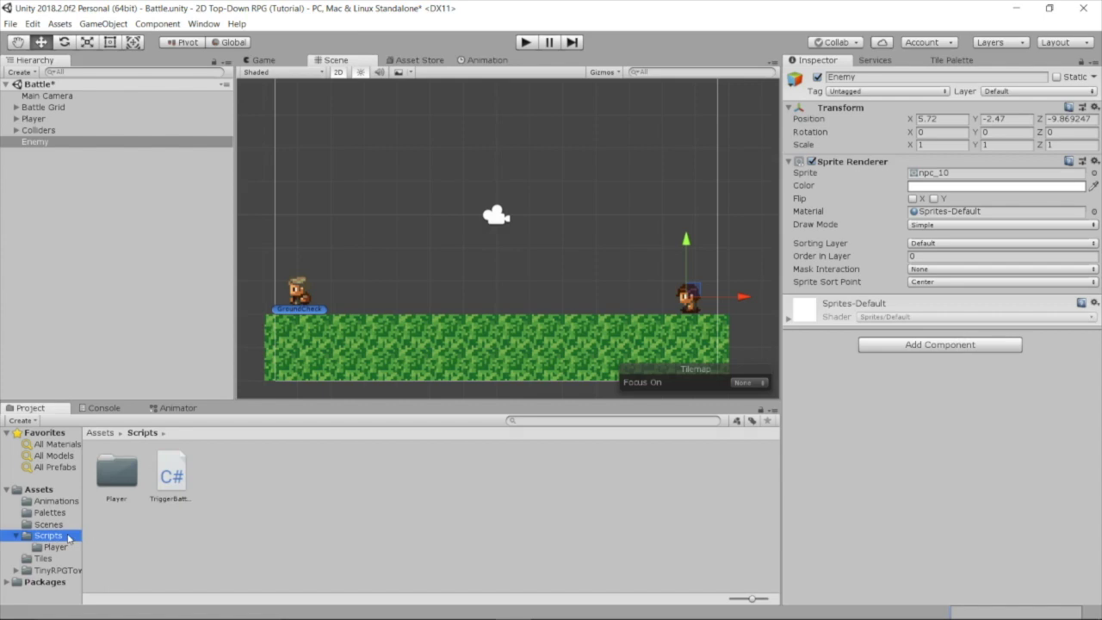
{"action": "right_click", "coordinate": [276, 491]}
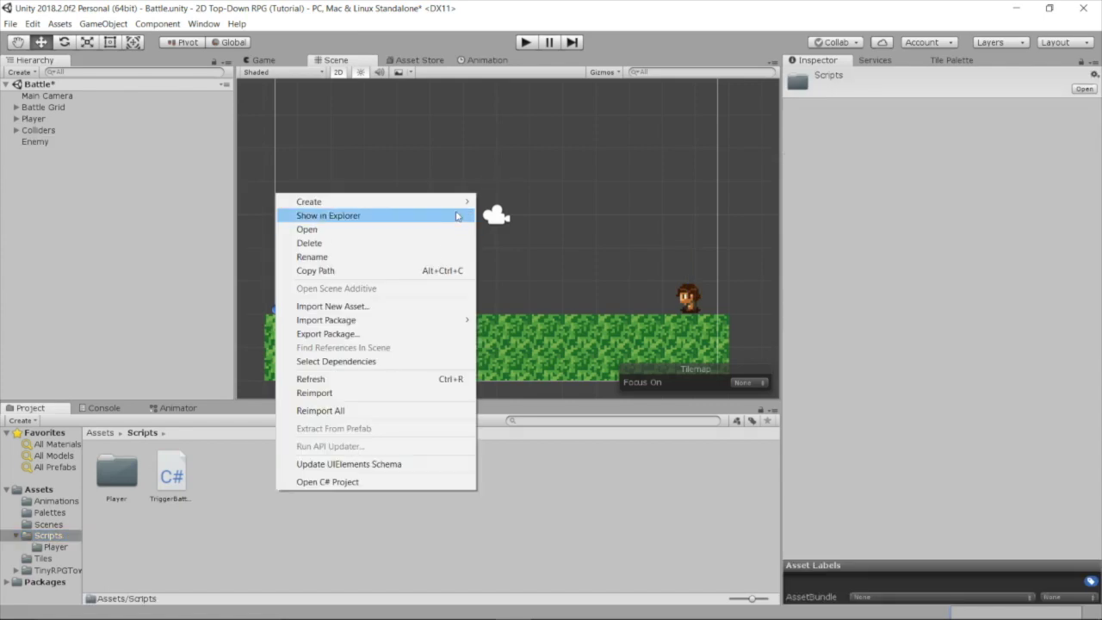
{"action": "left_click", "coordinate": [165, 236]}
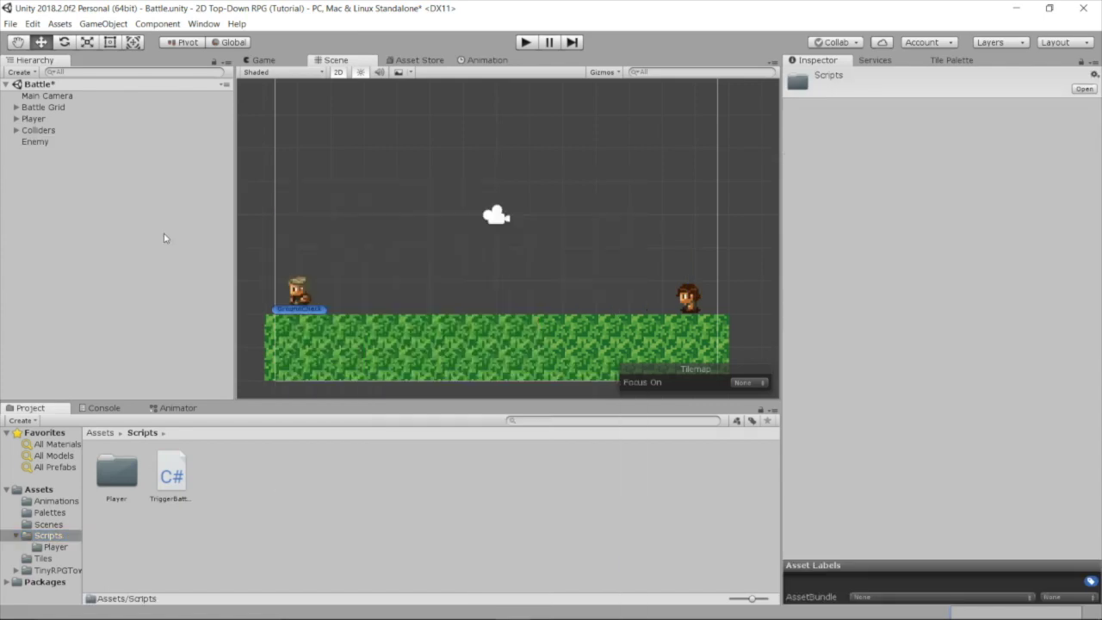
{"action": "left_click", "coordinate": [52, 490]}
{"action": "right_click", "coordinate": [286, 542]}
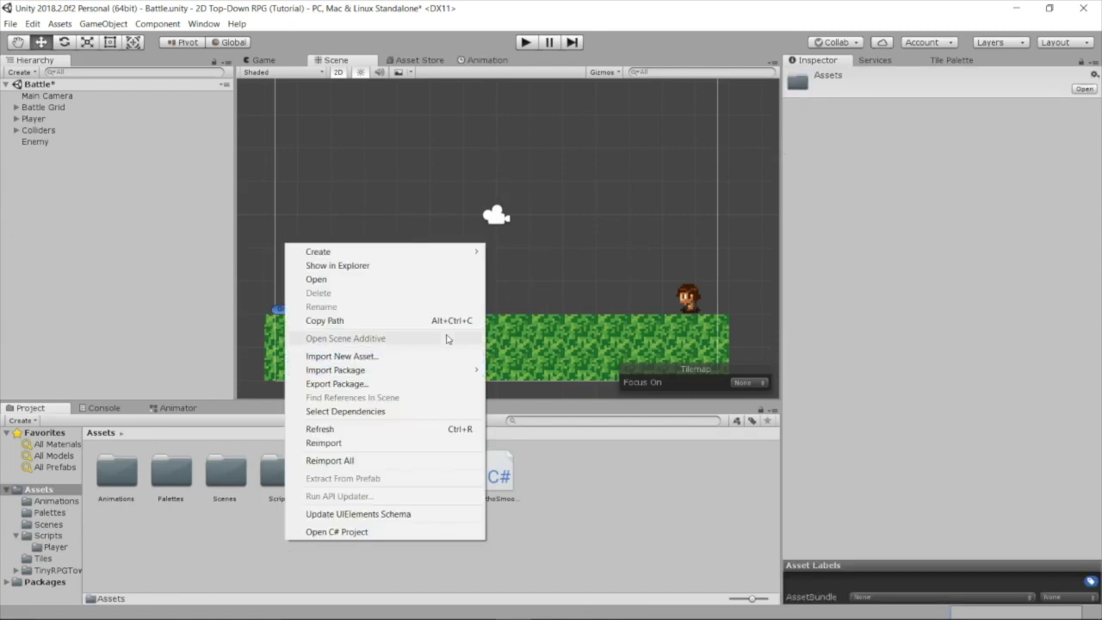
{"action": "mouse_move", "coordinate": [450, 252]}
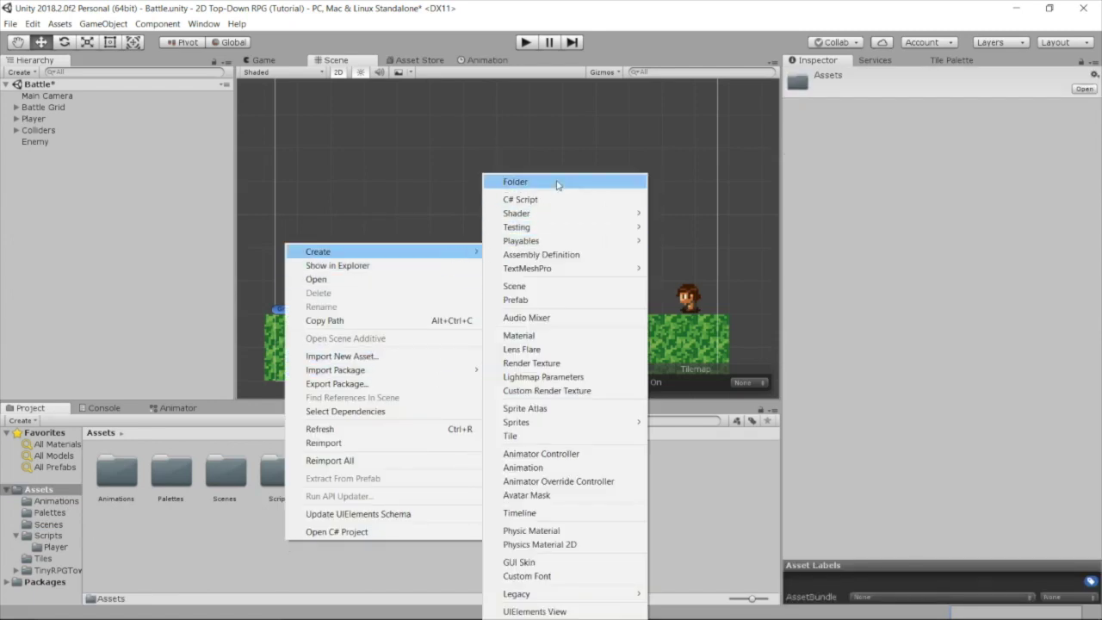
{"action": "left_click", "coordinate": [515, 182]}
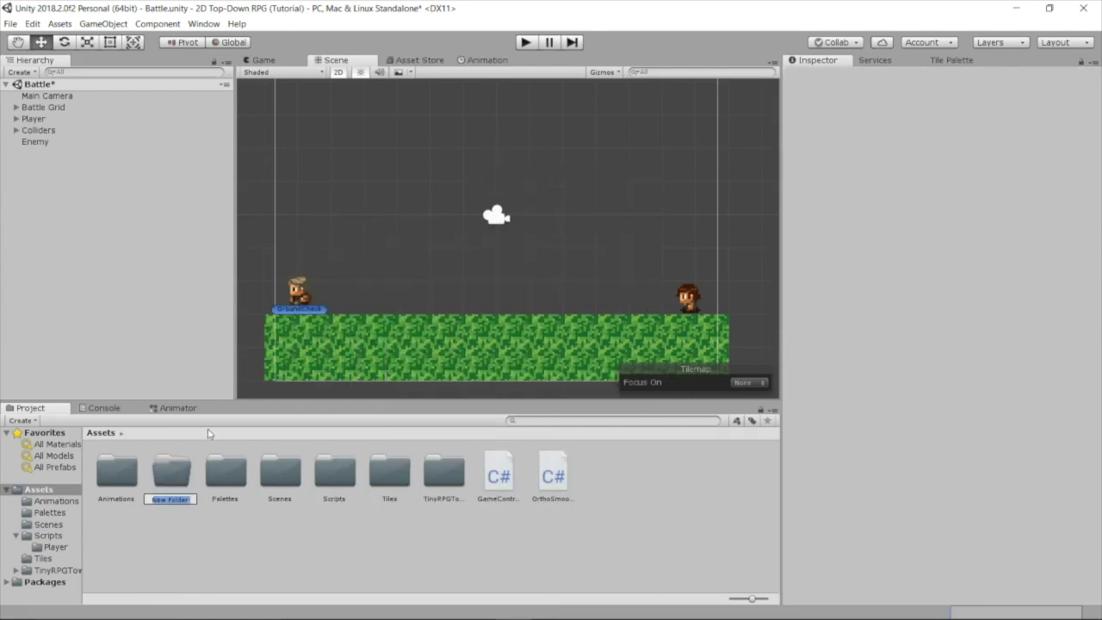
{"action": "type", "text": "Prefabs"}
{"action": "key", "text": "Return"}
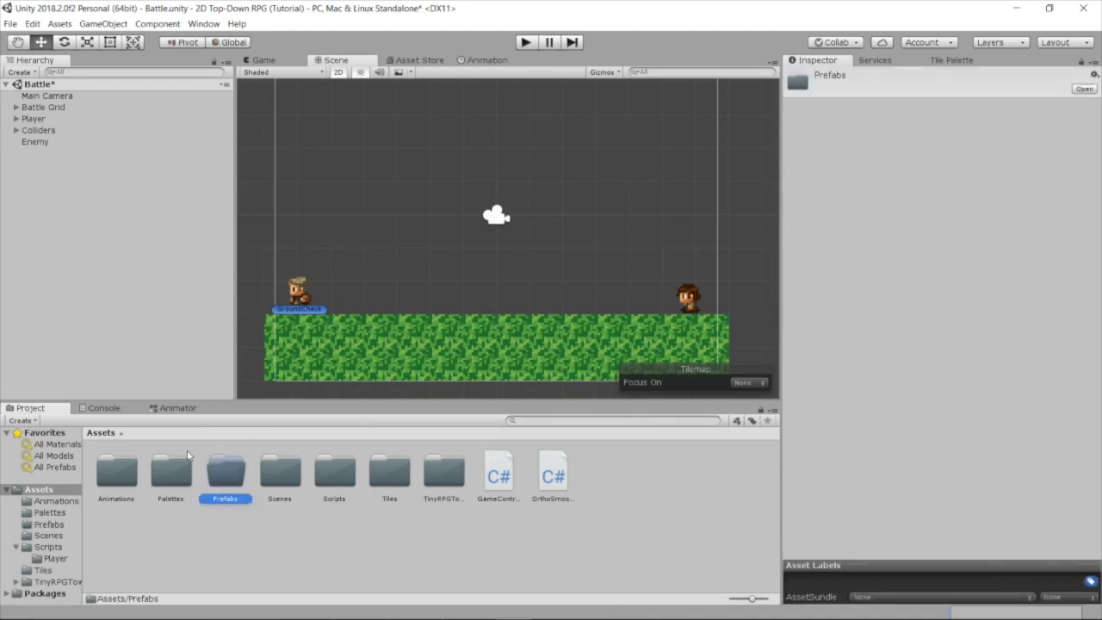
Step: Save the Hierarchy's Player object as a prefab in the Prefabs folder
{"action": "double_click", "coordinate": [235, 480]}
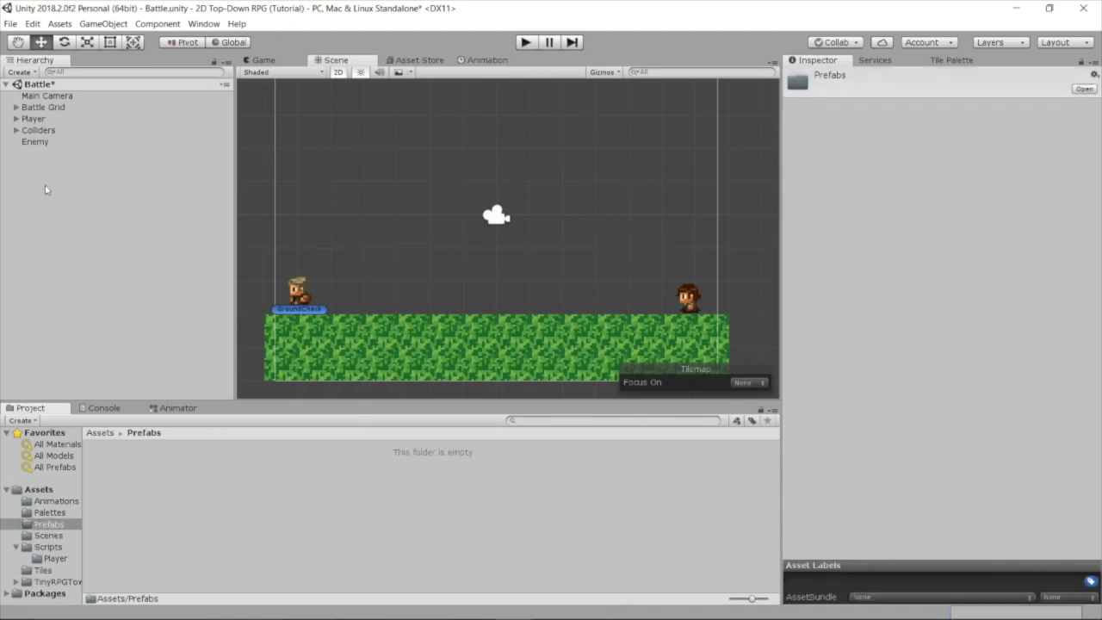
{"action": "left_click", "coordinate": [38, 121]}
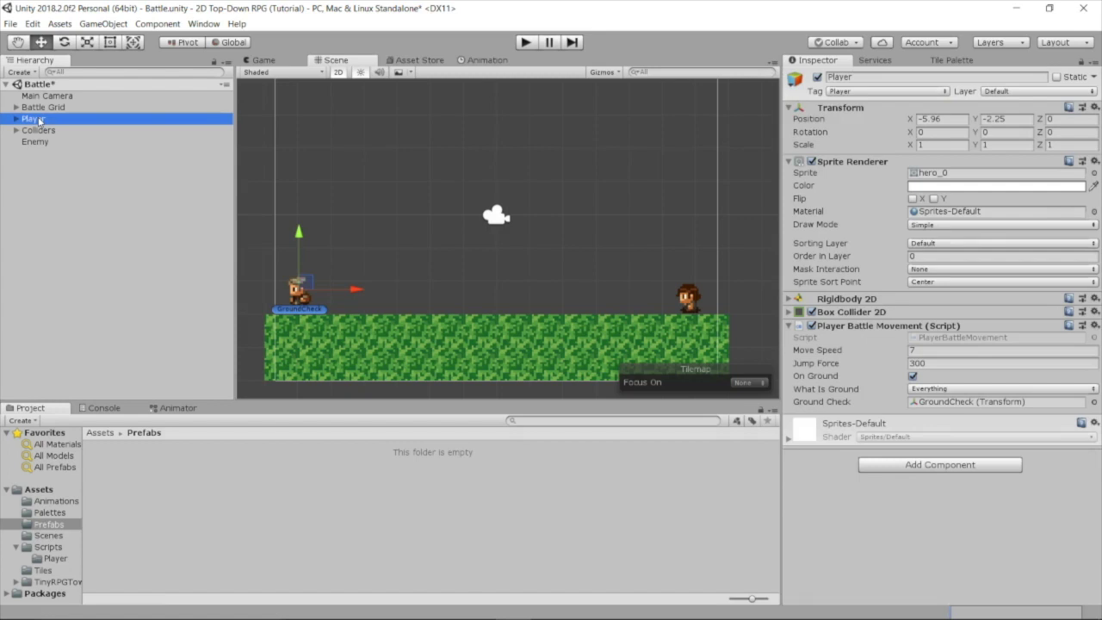
{"action": "left_click_drag", "start_coordinate": [39, 121], "coordinate": [161, 474]}
{"action": "left_click", "coordinate": [68, 537]}
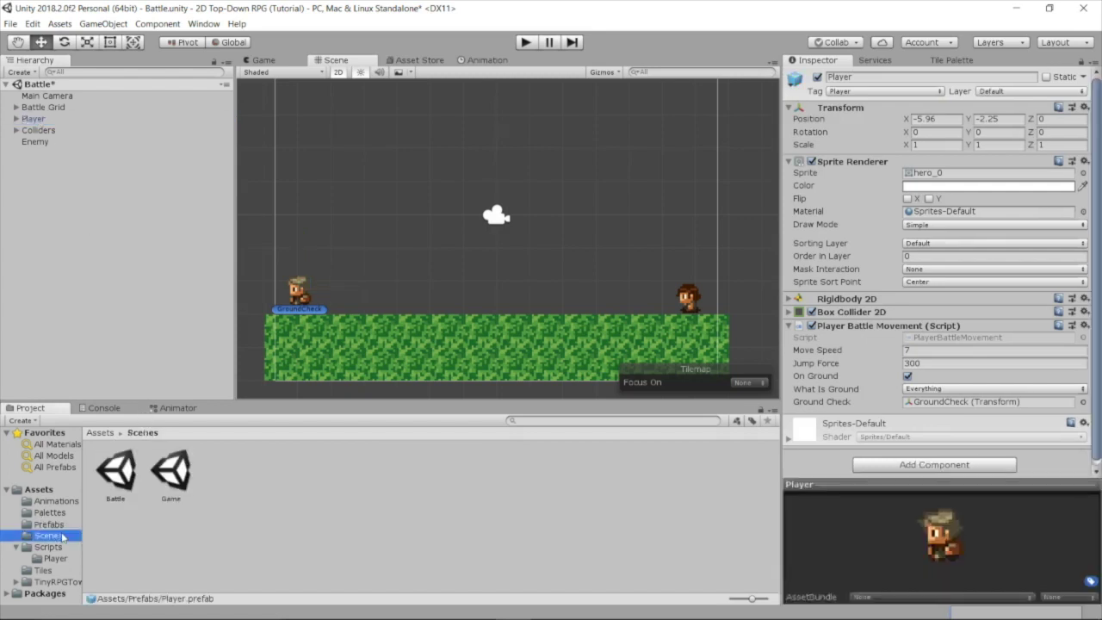
Step: Open the Game scene, saving Battle, and store its Player as a Player 1 prefab
{"action": "double_click", "coordinate": [183, 468]}
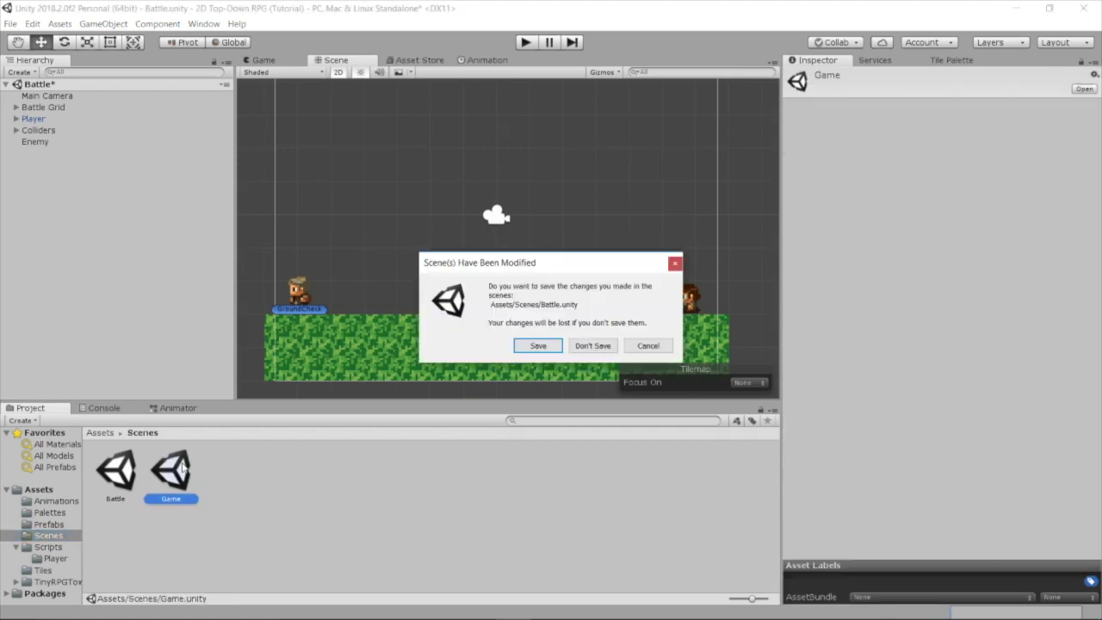
{"action": "left_click", "coordinate": [537, 347]}
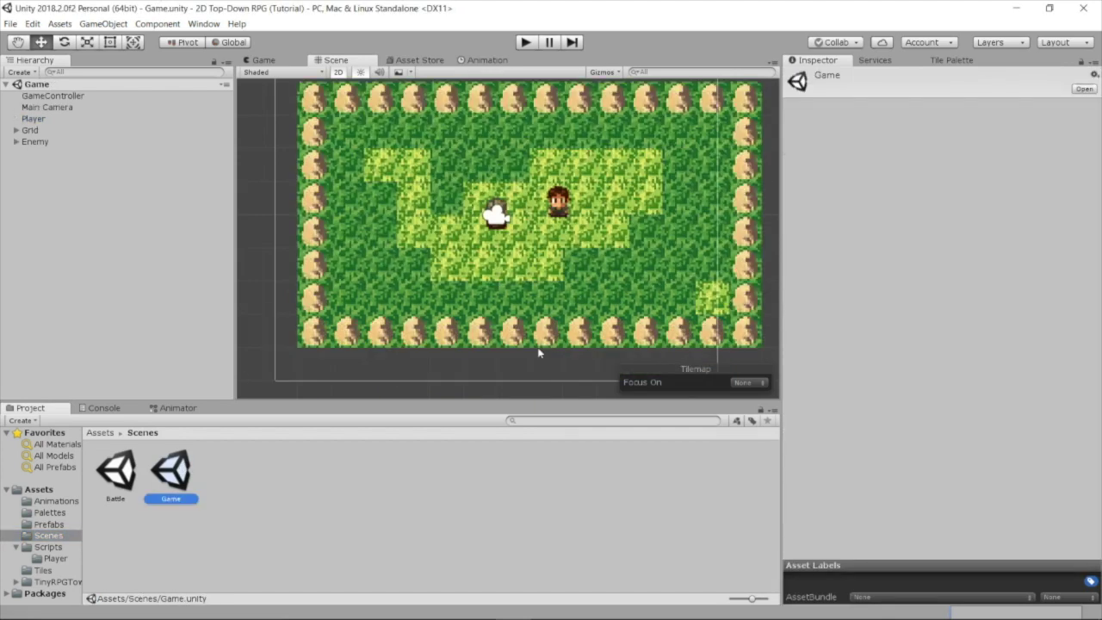
{"action": "left_click", "coordinate": [69, 524]}
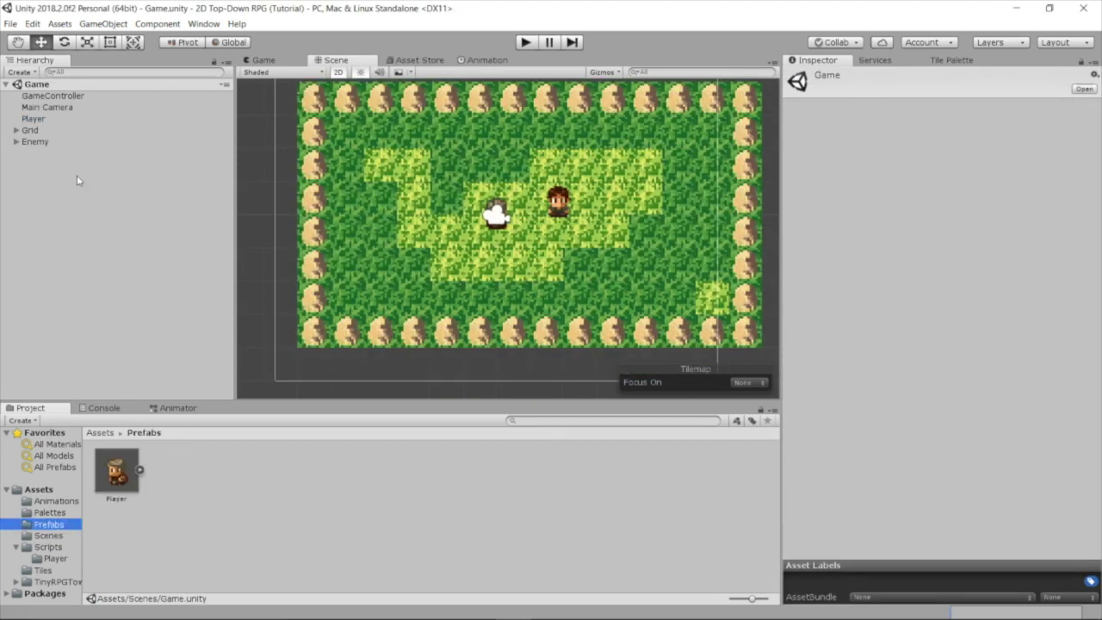
{"action": "left_click_drag", "start_coordinate": [36, 118], "coordinate": [217, 478]}
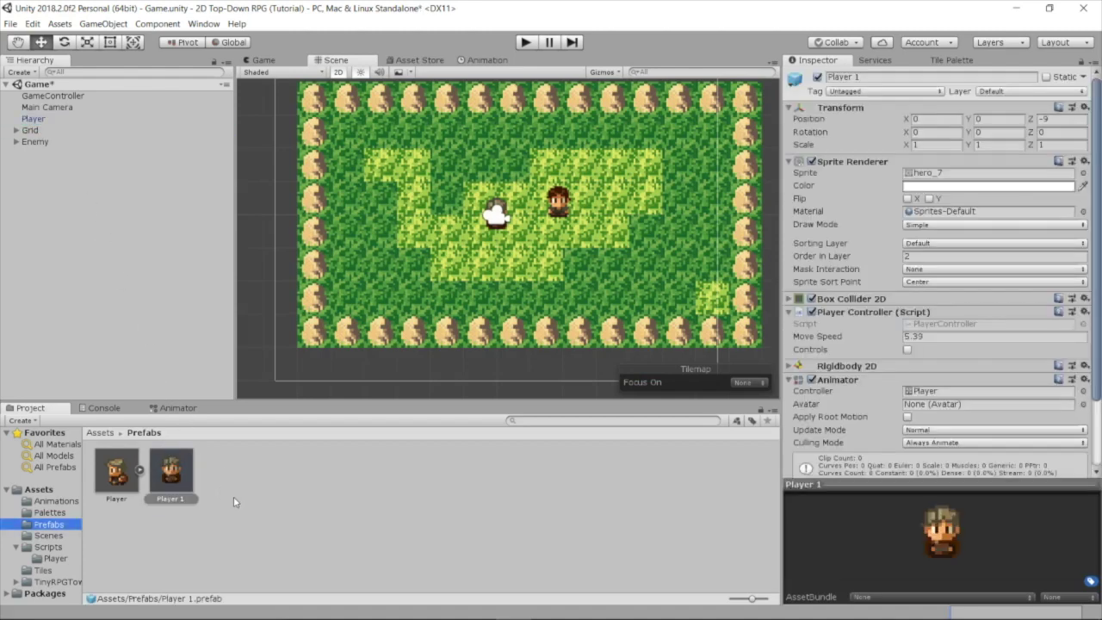
{"action": "left_click", "coordinate": [233, 498]}
Step: Reopen the Battle scene from Scenes, saving the Game scene's changes
{"action": "left_click", "coordinate": [48, 536]}
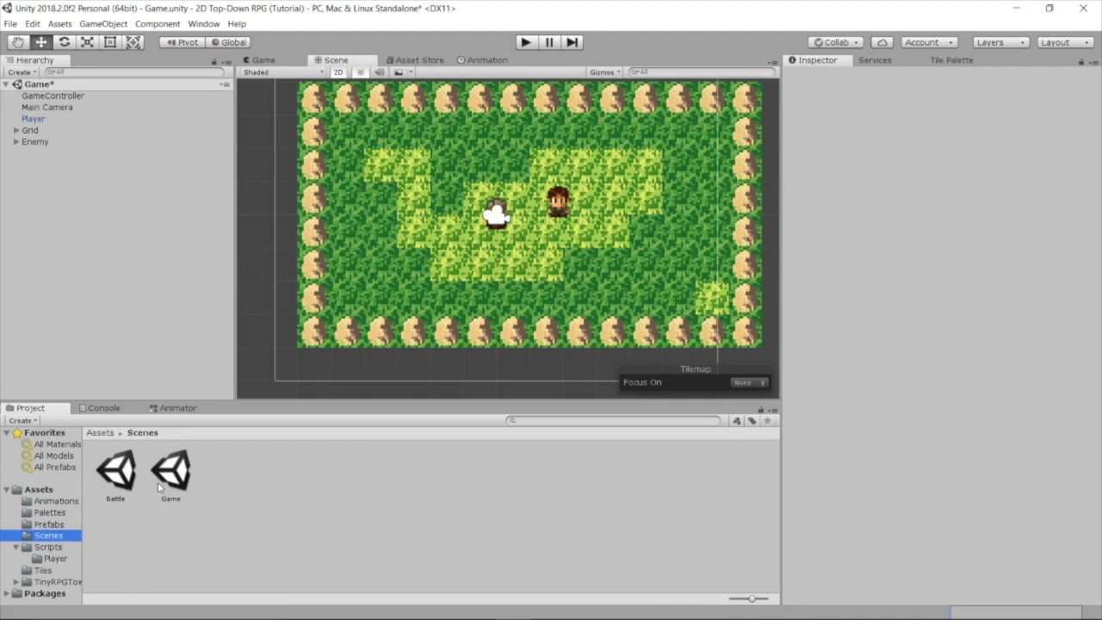
{"action": "double_click", "coordinate": [120, 473]}
{"action": "left_click", "coordinate": [554, 346]}
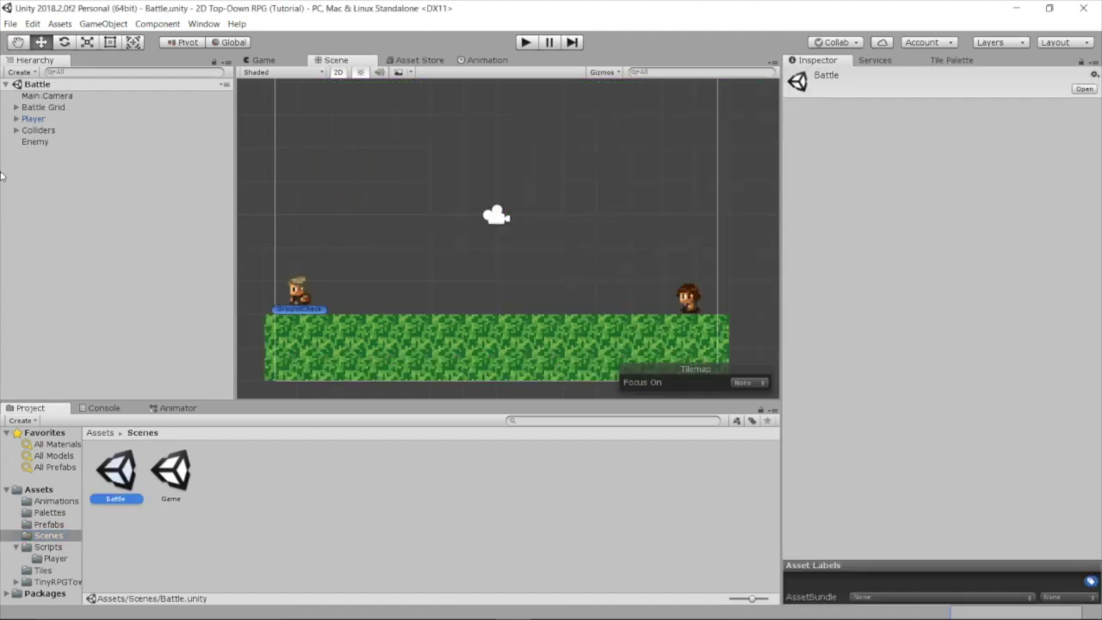
Step: Create a new folder named Enemy inside the Scripts folder
{"action": "left_click", "coordinate": [32, 145]}
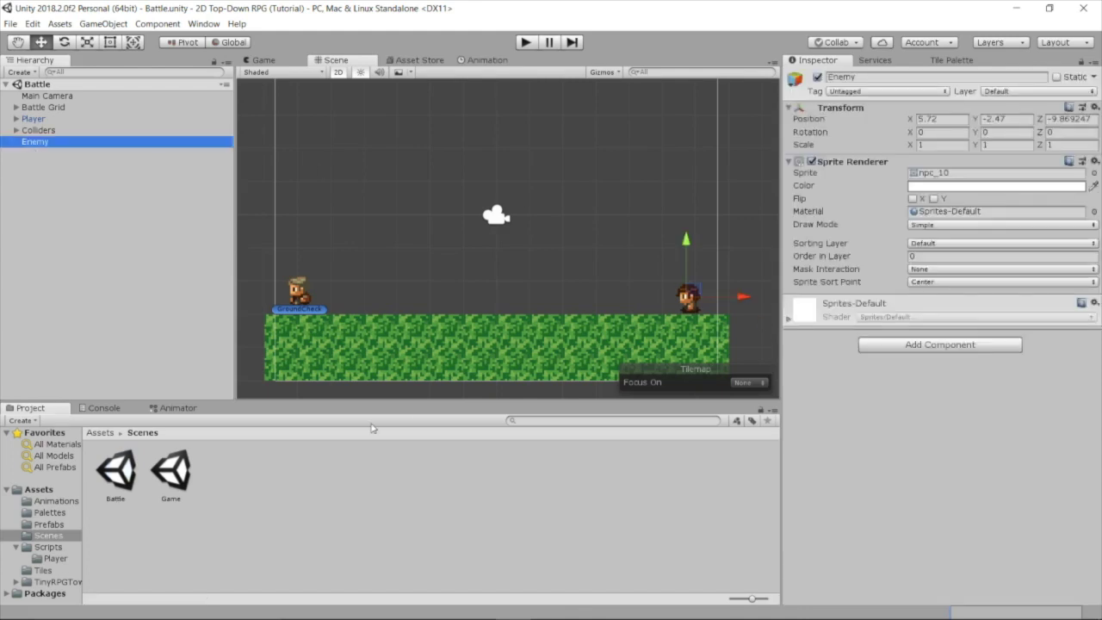
{"action": "left_click", "coordinate": [47, 548]}
{"action": "right_click", "coordinate": [327, 472]}
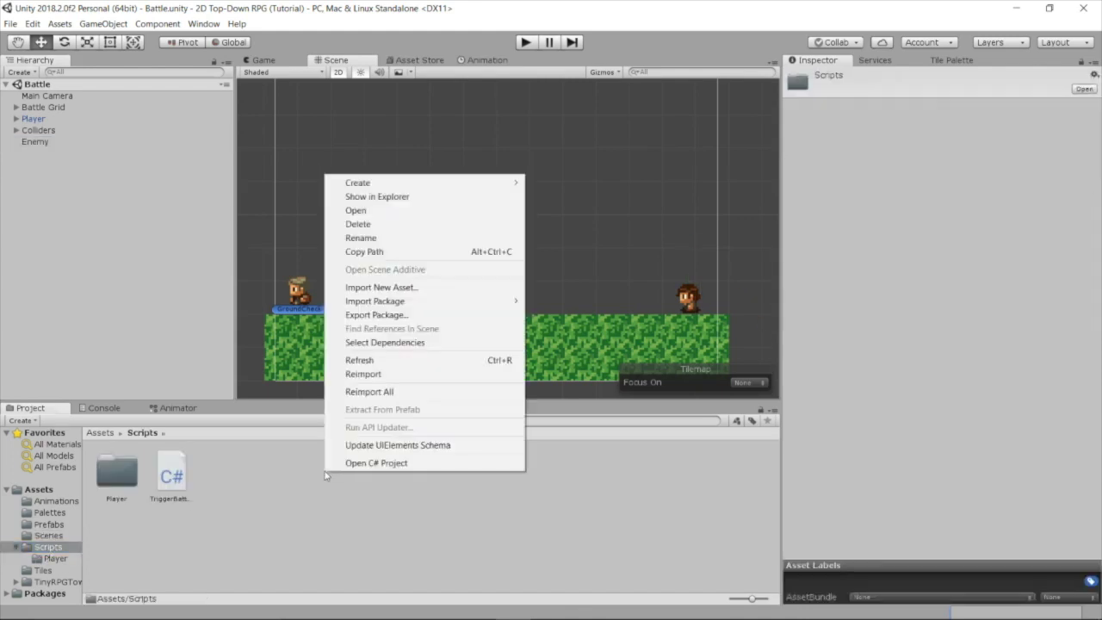
{"action": "mouse_move", "coordinate": [513, 188]}
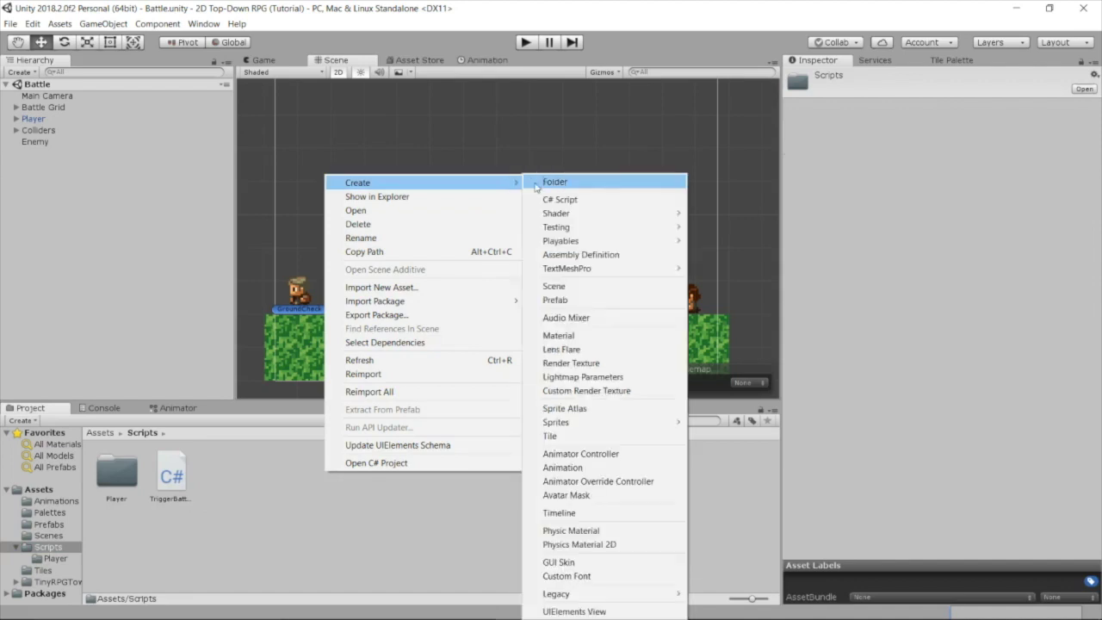
{"action": "left_click", "coordinate": [565, 183]}
{"action": "type", "text": "Enemy"}
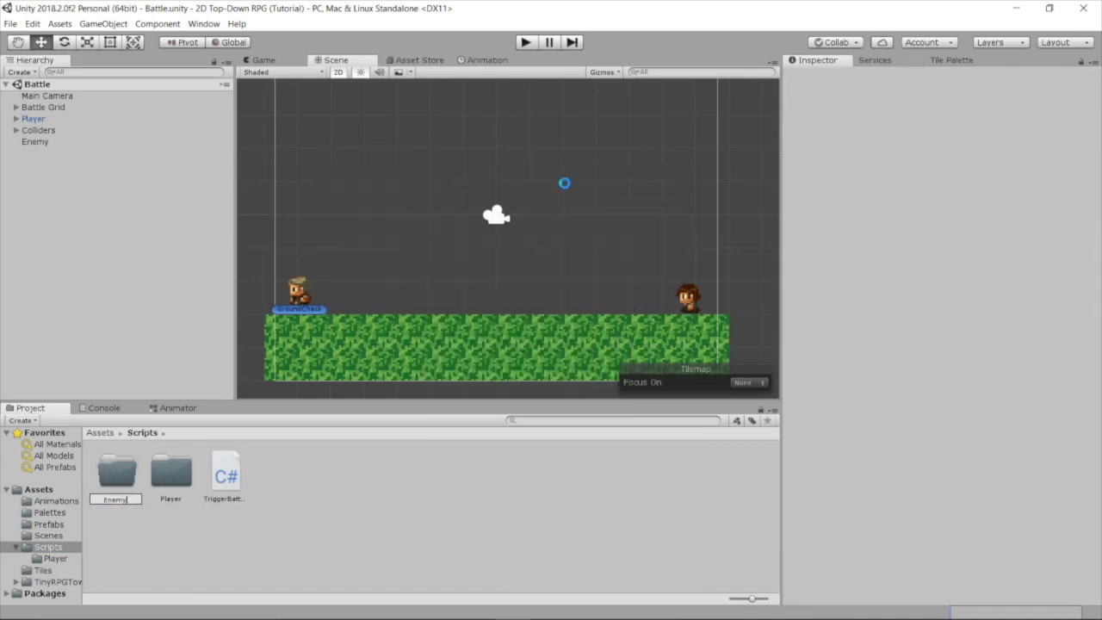
{"action": "key", "text": "Return"}
Step: Create a C# script named FollowPlayerX in the Enemy folder
{"action": "double_click", "coordinate": [129, 463]}
{"action": "right_click", "coordinate": [128, 462]}
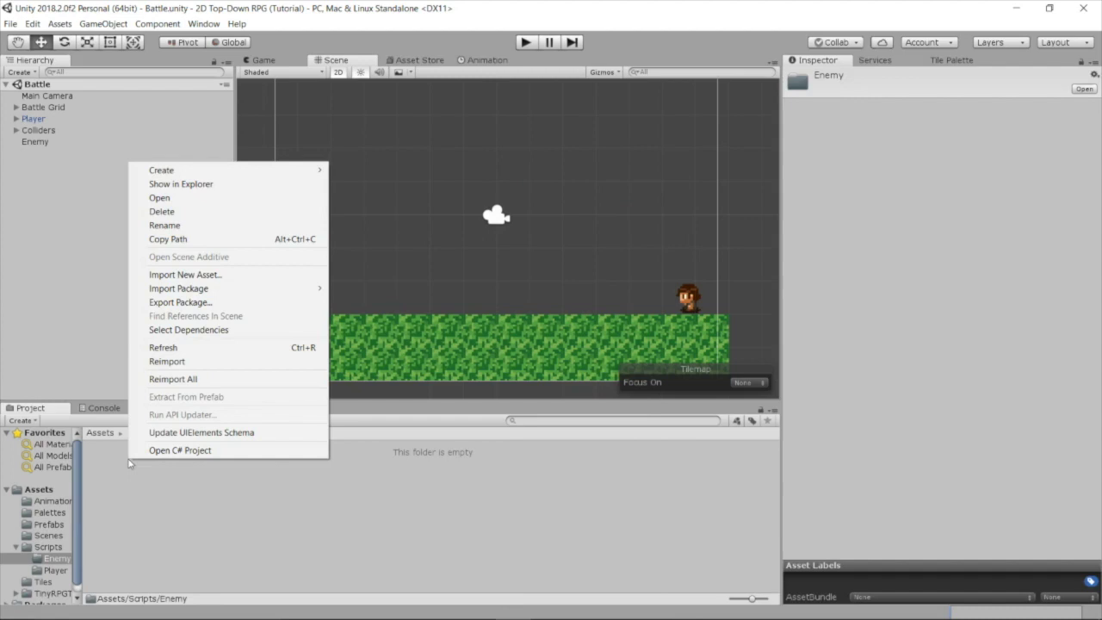
{"action": "mouse_move", "coordinate": [317, 171]}
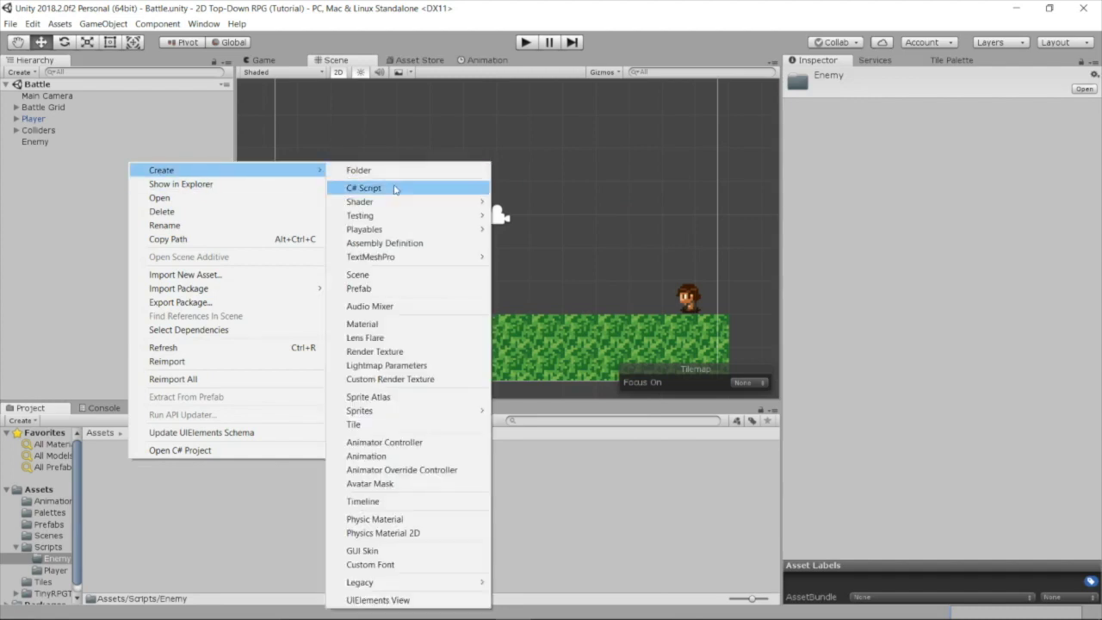
{"action": "left_click", "coordinate": [395, 188]}
{"action": "type", "text": "Fillo"}
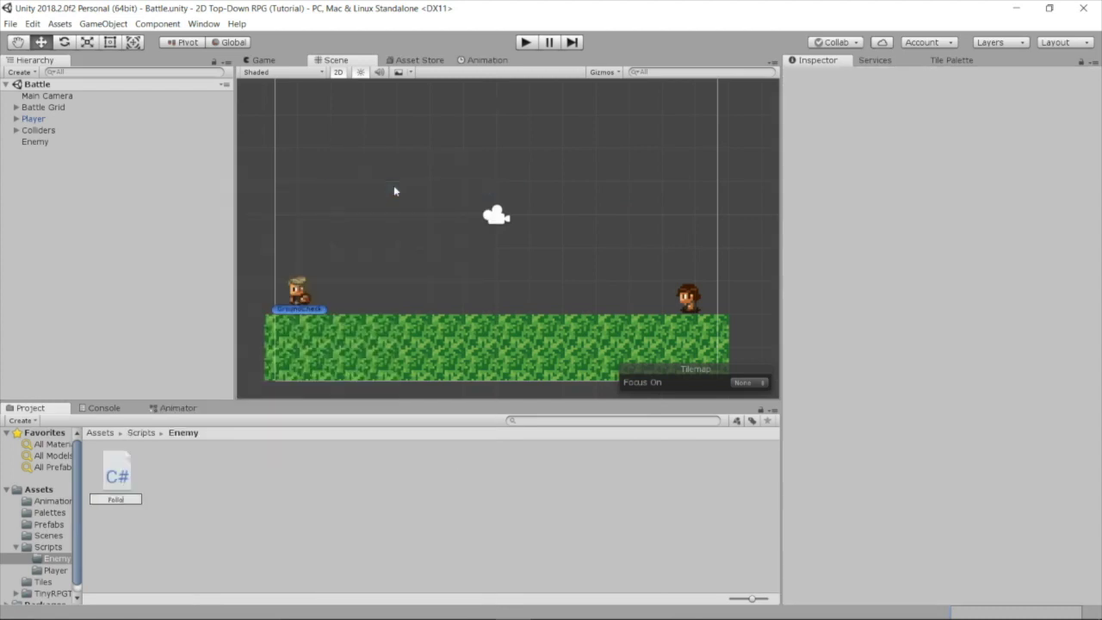
{"action": "type", "text": "wPlayerX"}
{"action": "key", "text": "Return"}
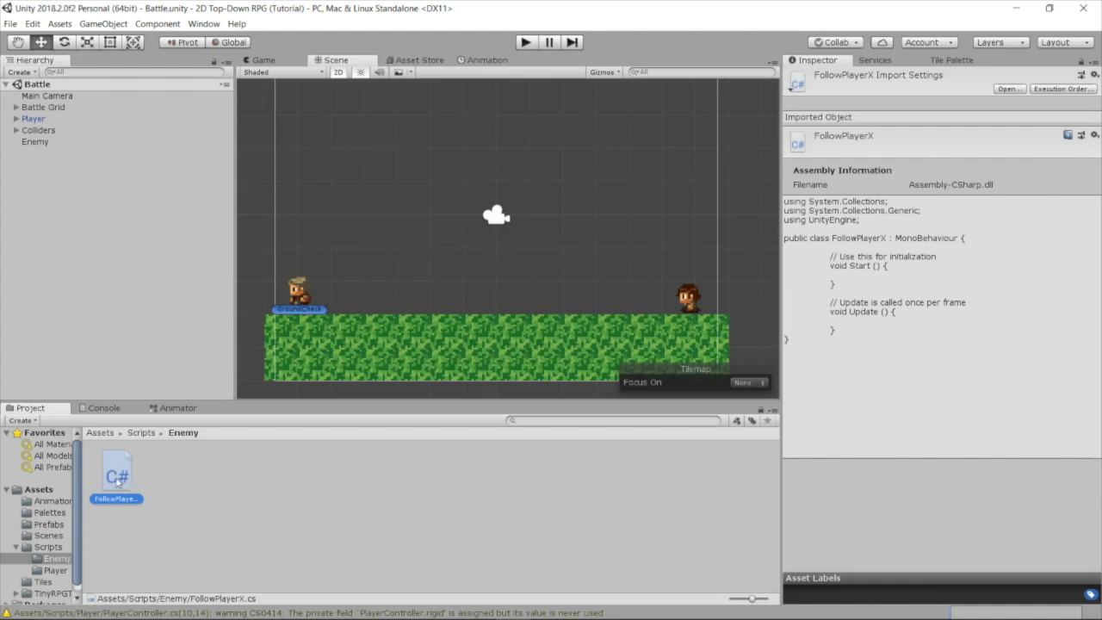
Step: Attach FollowPlayerX to the Enemy object and open it in the code editor
{"action": "left_click_drag", "start_coordinate": [117, 480], "coordinate": [41, 145]}
{"action": "right_click", "coordinate": [886, 301]}
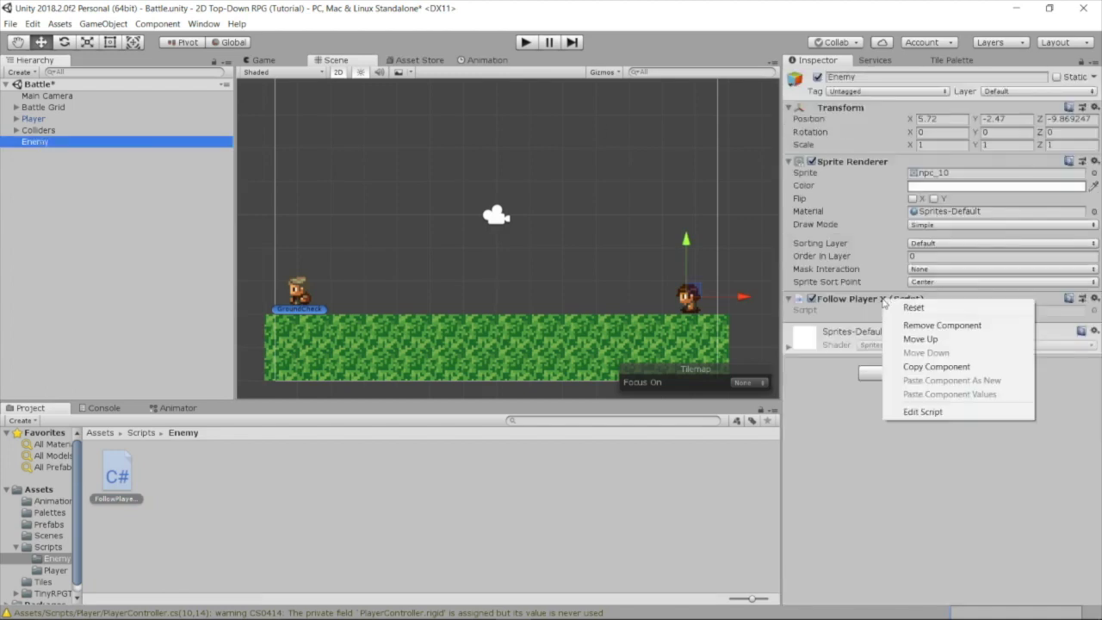
{"action": "left_click", "coordinate": [924, 411]}
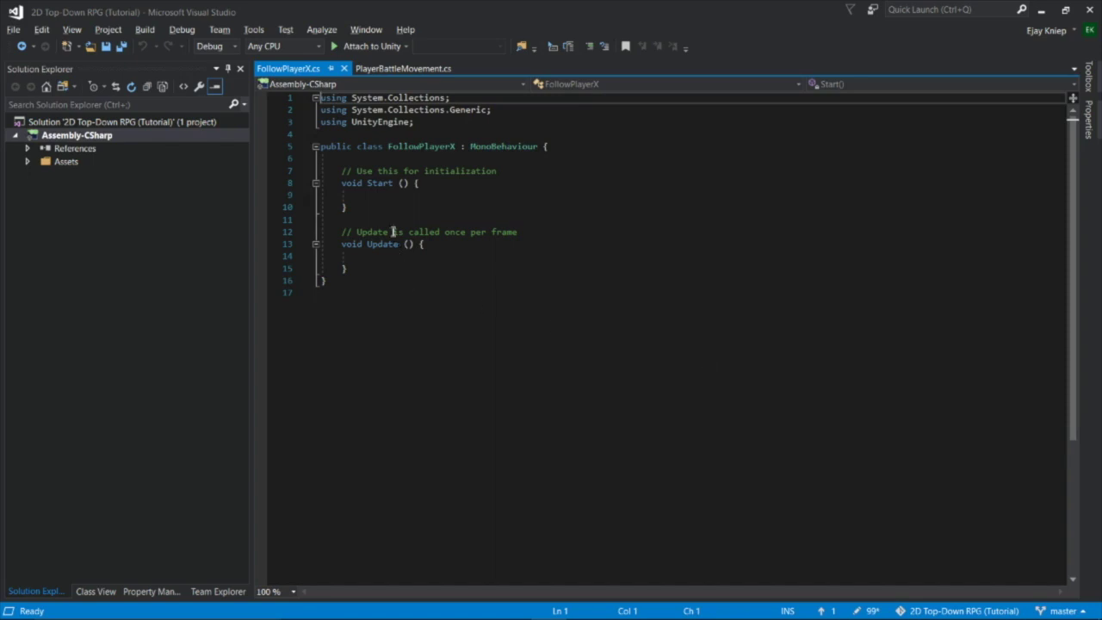
Step: Declare public float speed and stopDistance fields and remove the comment above Start
{"action": "left_click", "coordinate": [391, 198]}
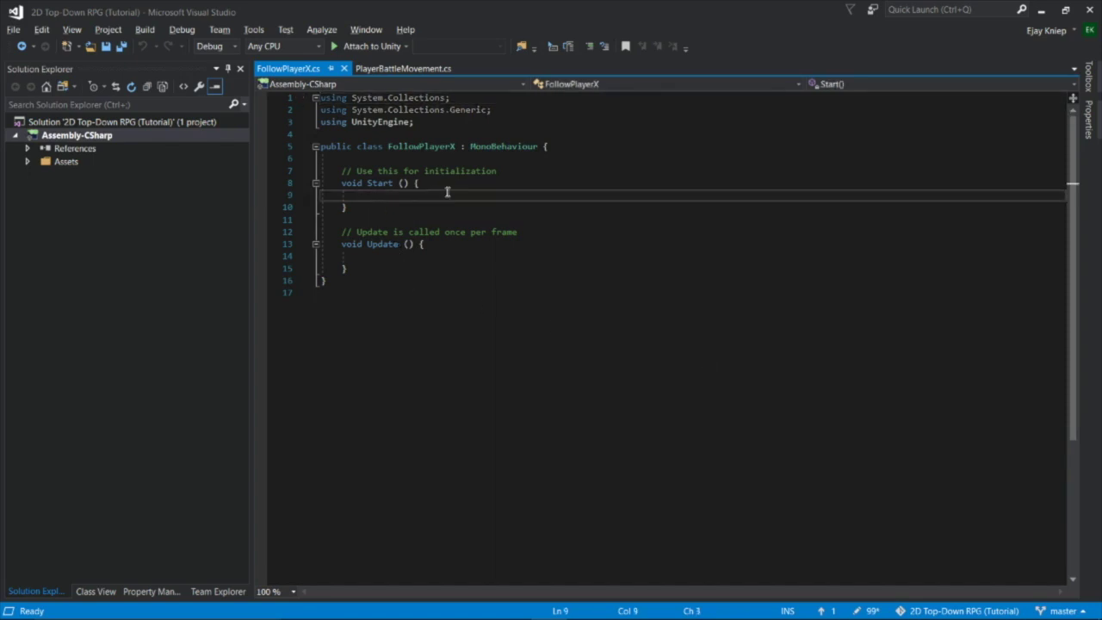
{"action": "left_click", "coordinate": [374, 158]}
{"action": "key", "text": "Return"}
{"action": "key", "text": "Return"}
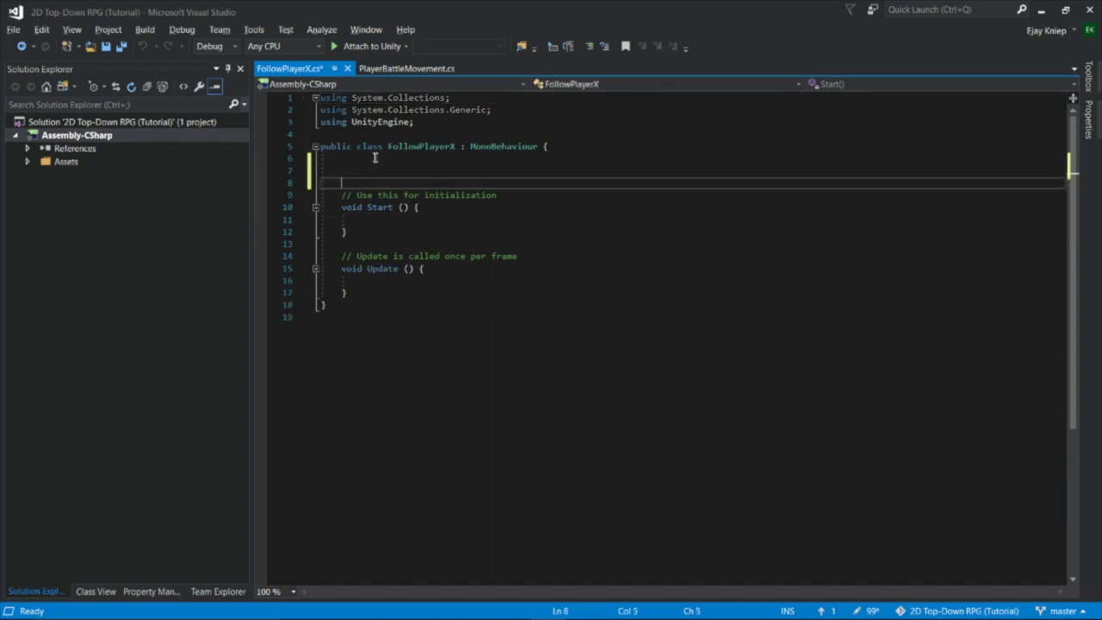
{"action": "type", "text": "pubil"}
{"action": "key", "text": "BackSpace"}
{"action": "key", "text": "BackSpace"}
{"action": "type", "text": "lic float"}
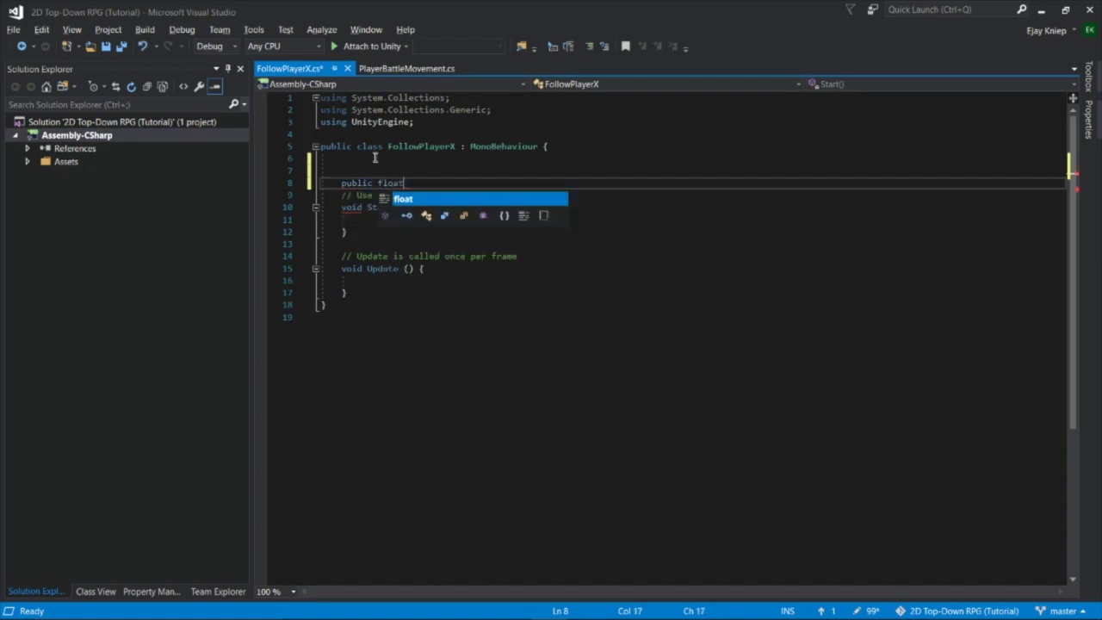
{"action": "type", "text": " speed;"}
{"action": "key", "text": "Return"}
{"action": "type", "text": "public float stop"}
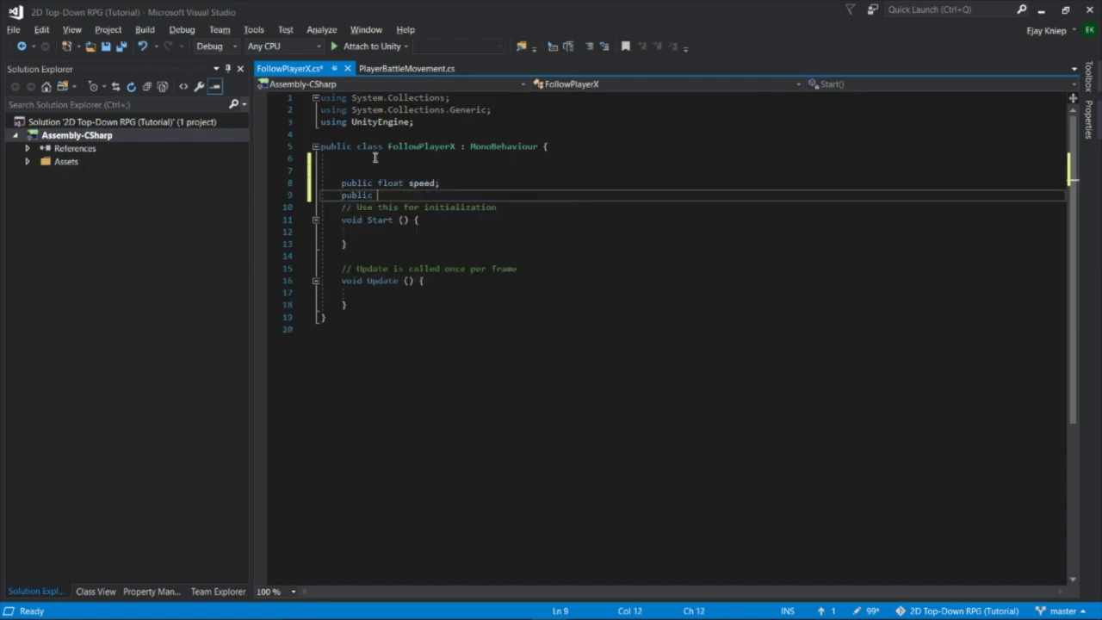
{"action": "type", "text": "Distance;"}
{"action": "key", "text": "Return"}
{"action": "left_click_drag", "start_coordinate": [497, 220], "coordinate": [345, 228]}
{"action": "key", "text": "ctrl+shift+l"}
{"action": "left_click", "coordinate": [376, 230]}
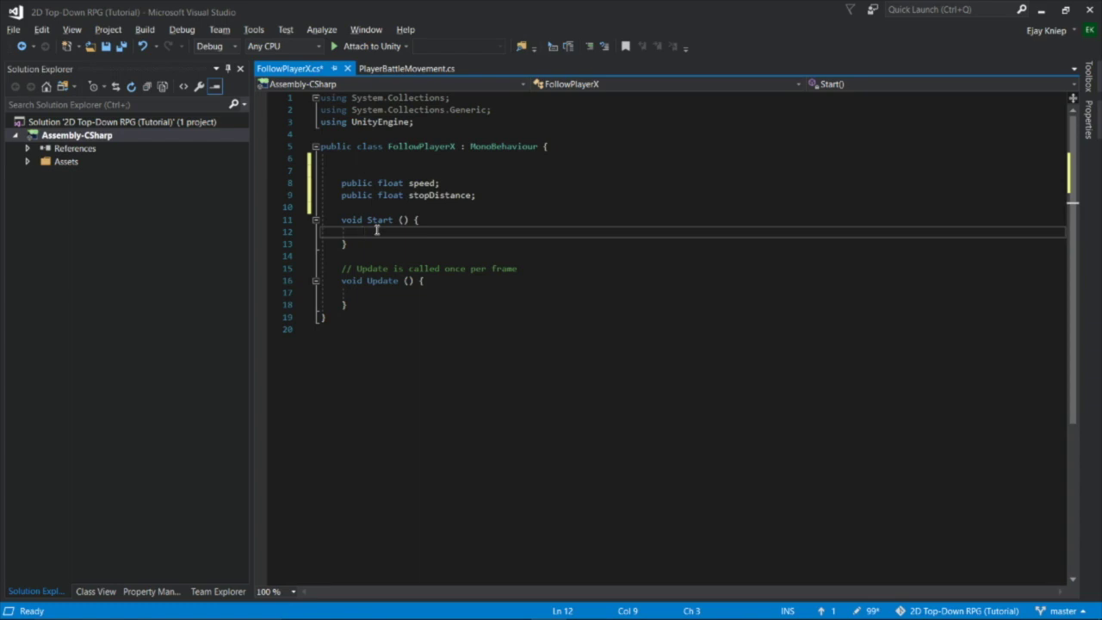
Step: Add public Transform target, set in Start from FindGameObjectWithTag("Player"), and save
{"action": "left_click", "coordinate": [494, 195]}
{"action": "key", "text": "Return"}
{"action": "key", "text": "Return"}
{"action": "type", "text": "public T"}
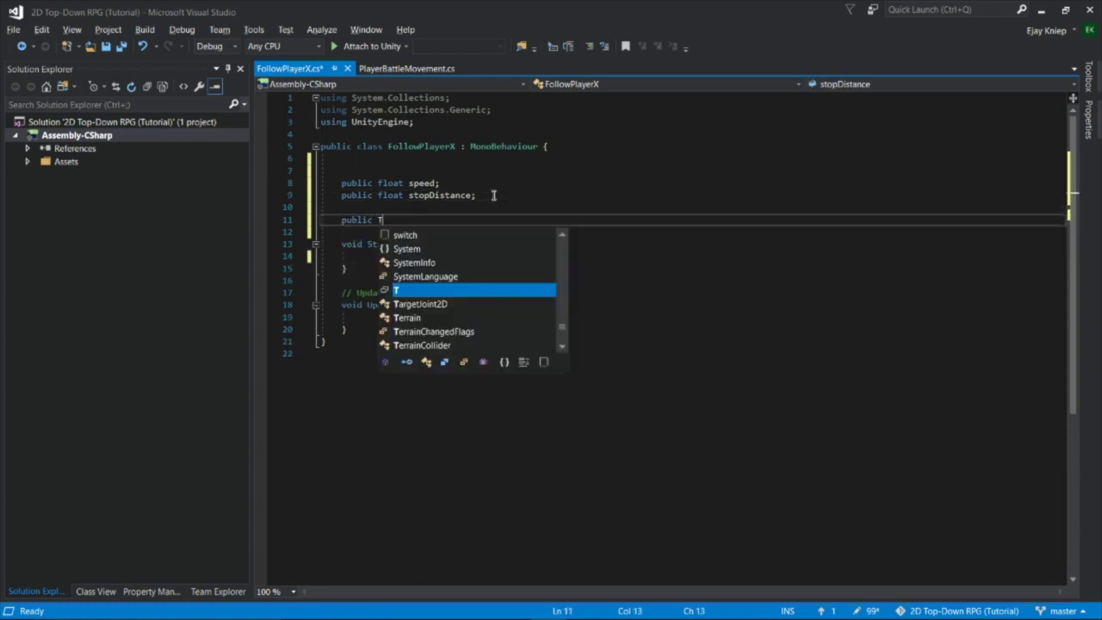
{"action": "type", "text": "ransform t"}
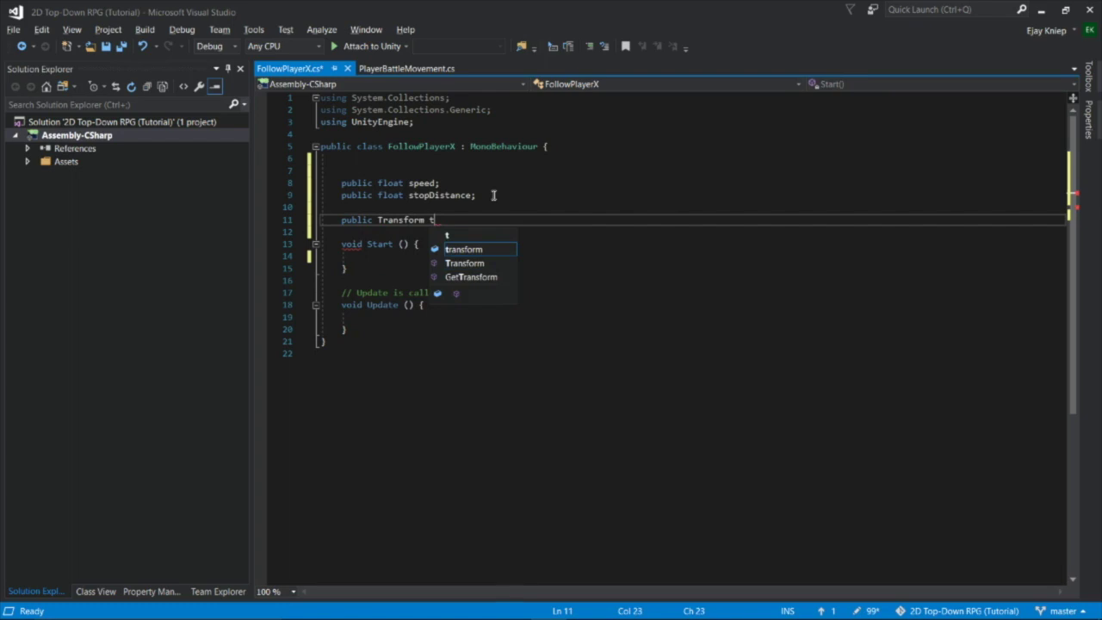
{"action": "type", "text": "arget;"}
{"action": "left_click", "coordinate": [397, 257]}
{"action": "type", "text": "targ"}
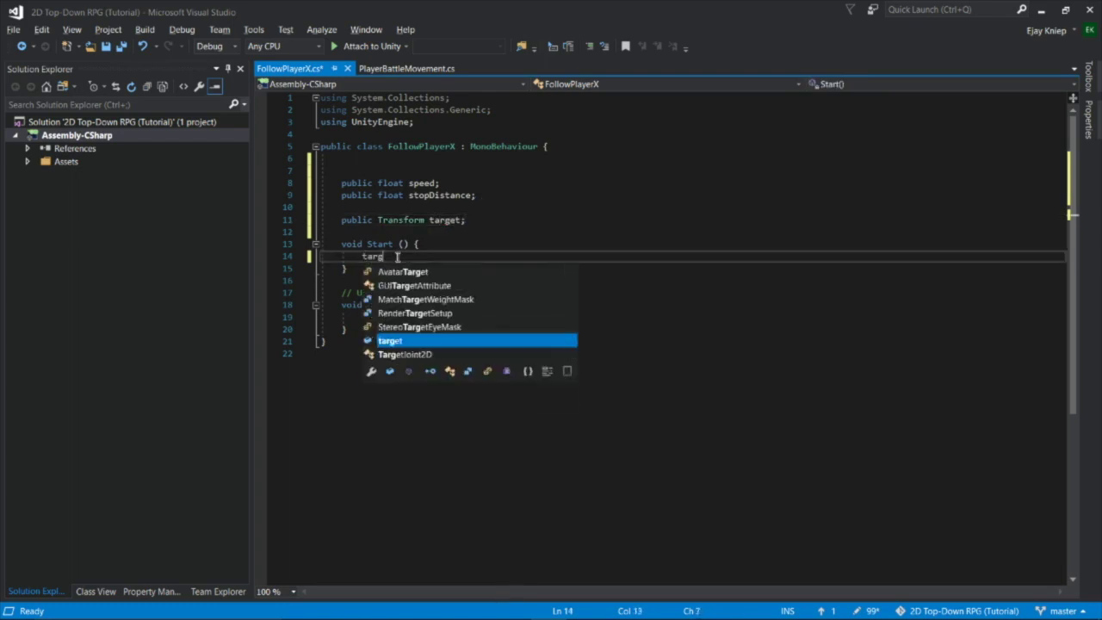
{"action": "type", "text": "et = GameObject.Find"}
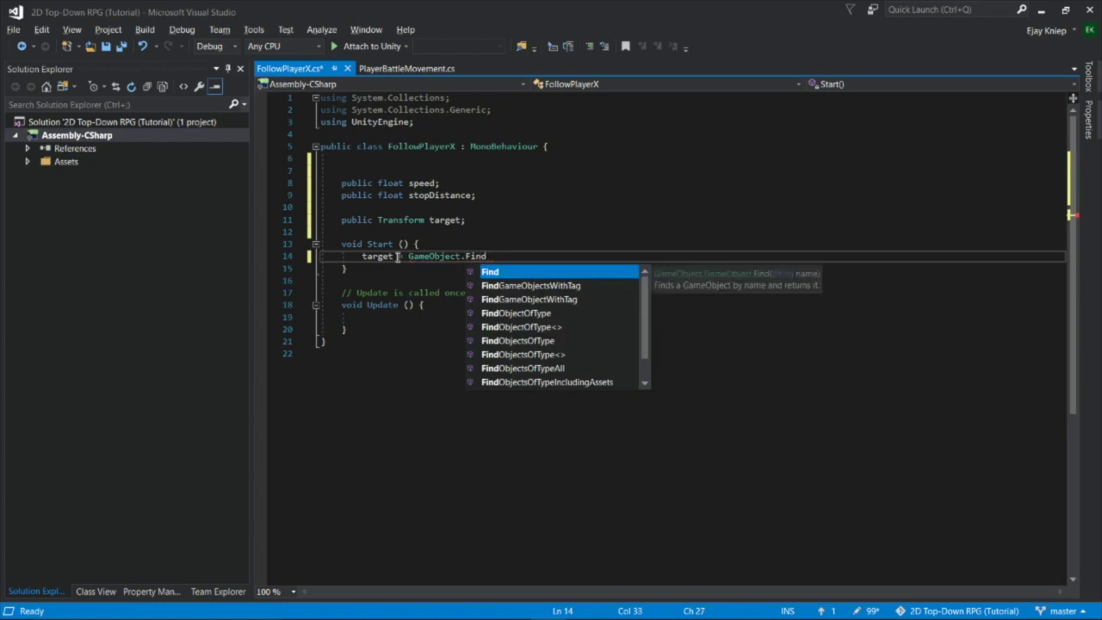
{"action": "type", "text": "GameObjectsWithTag(\"Player\").GetCompo"}
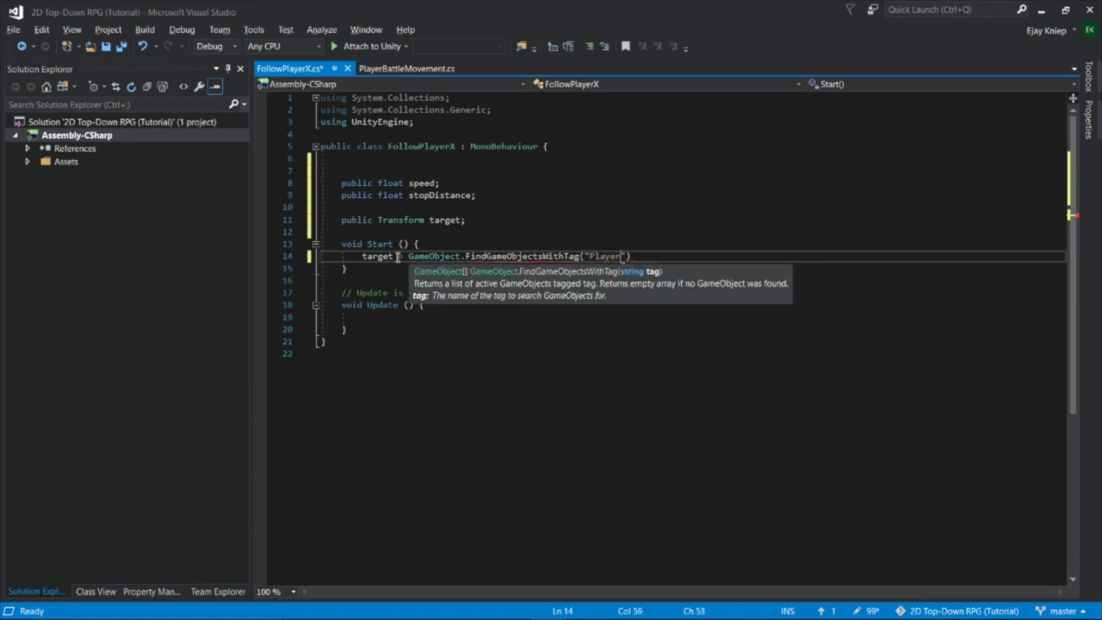
{"action": "type", "text": "nent<Transform>"}
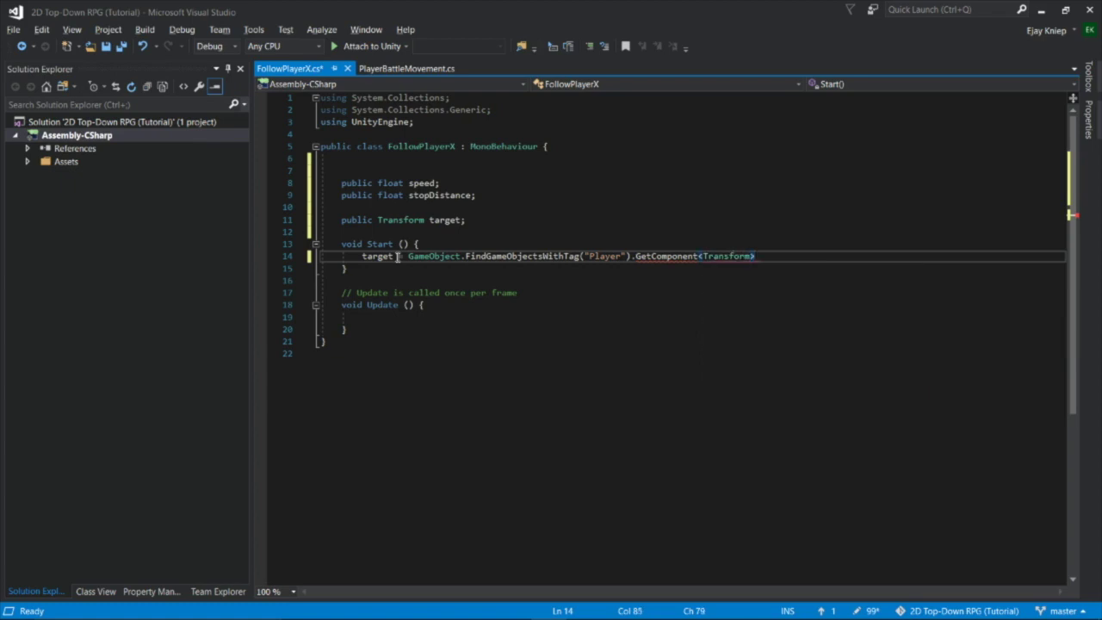
{"action": "type", "text": "();"}
{"action": "key", "text": "ctrl+s"}
{"action": "left_click", "coordinate": [546, 255]}
{"action": "key", "text": "BackSpace"}
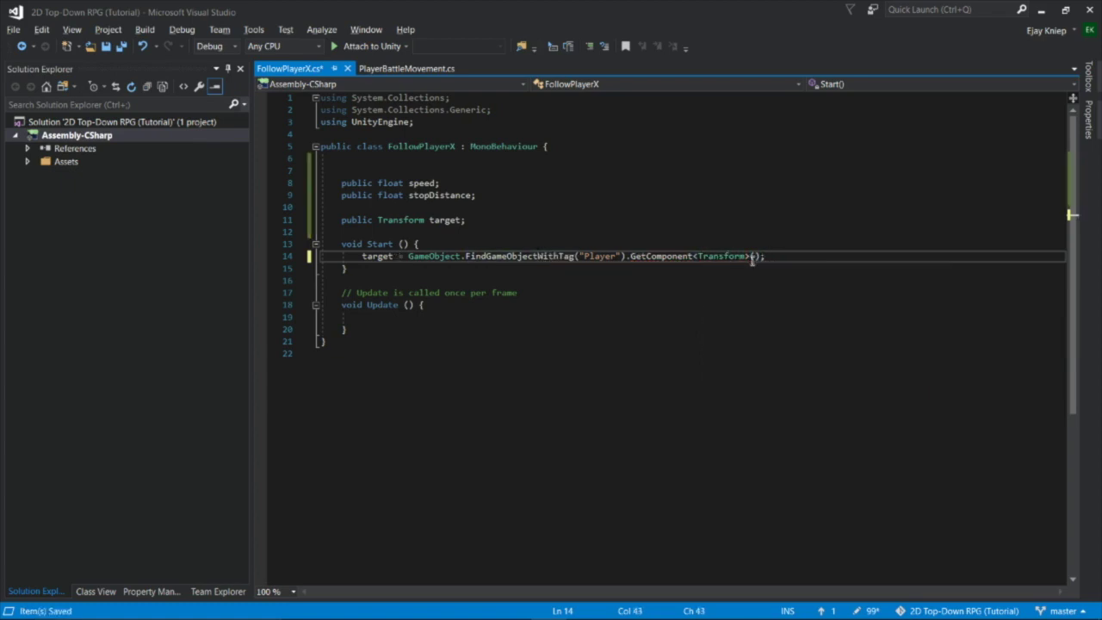
{"action": "left_click", "coordinate": [775, 256]}
Step: In Update, add if (Vector2.Distance(transform.position, target.position) > stopDistance) and start a MoveTowards line
{"action": "key", "text": "ctrl+s"}
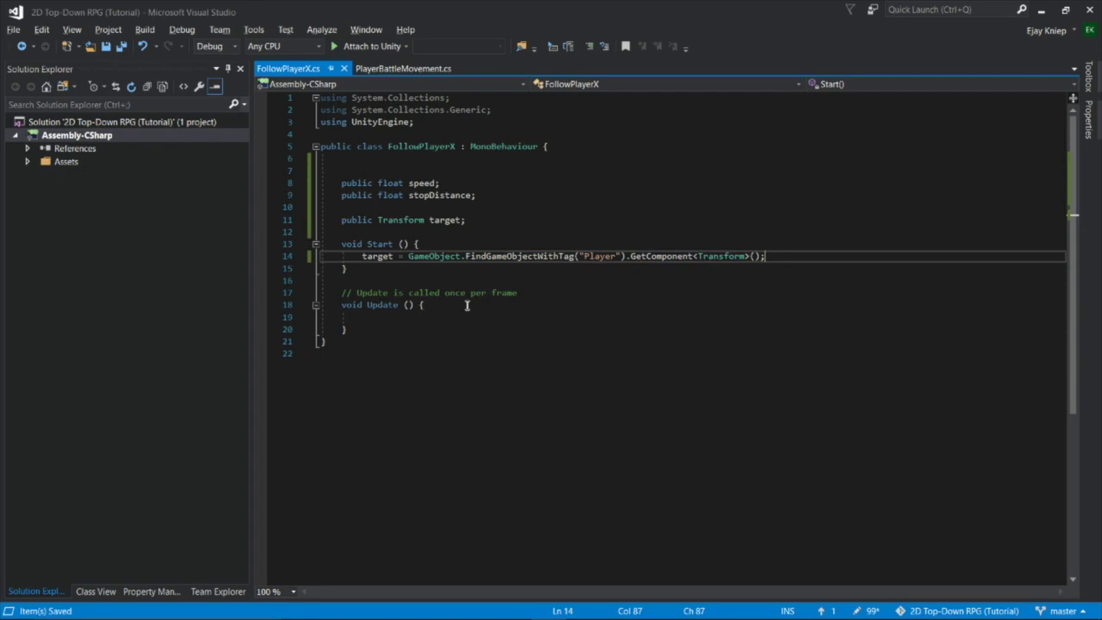
{"action": "left_click", "coordinate": [423, 316]}
{"action": "type", "text": "if (Ve"}
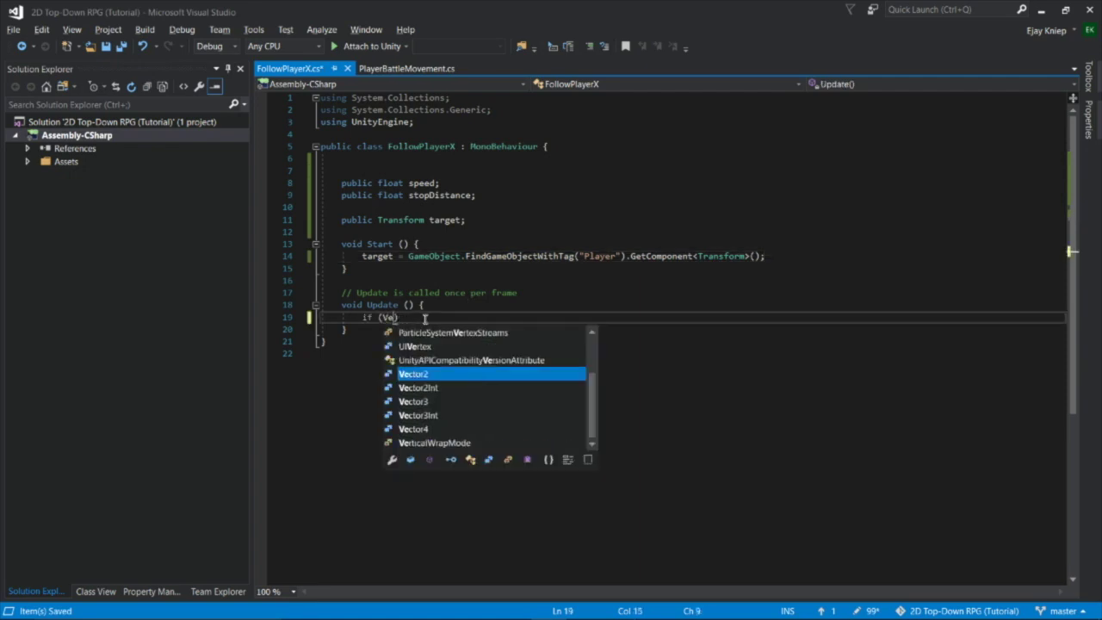
{"action": "key", "text": "BackSpace"}
{"action": "type", "text": "ector2.D"}
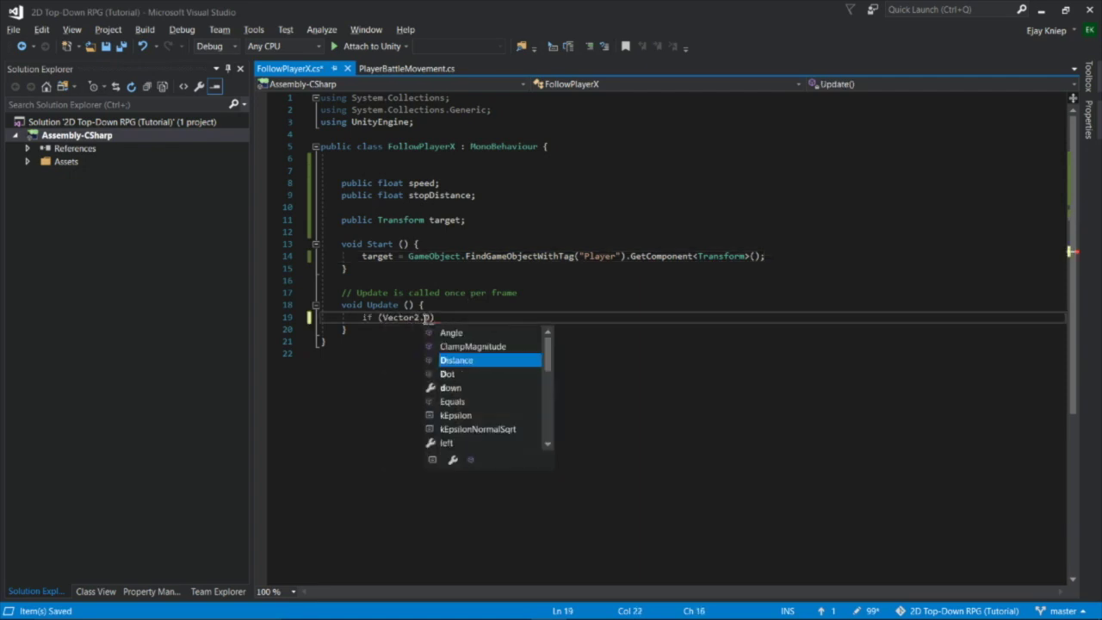
{"action": "type", "text": "istance(transform."}
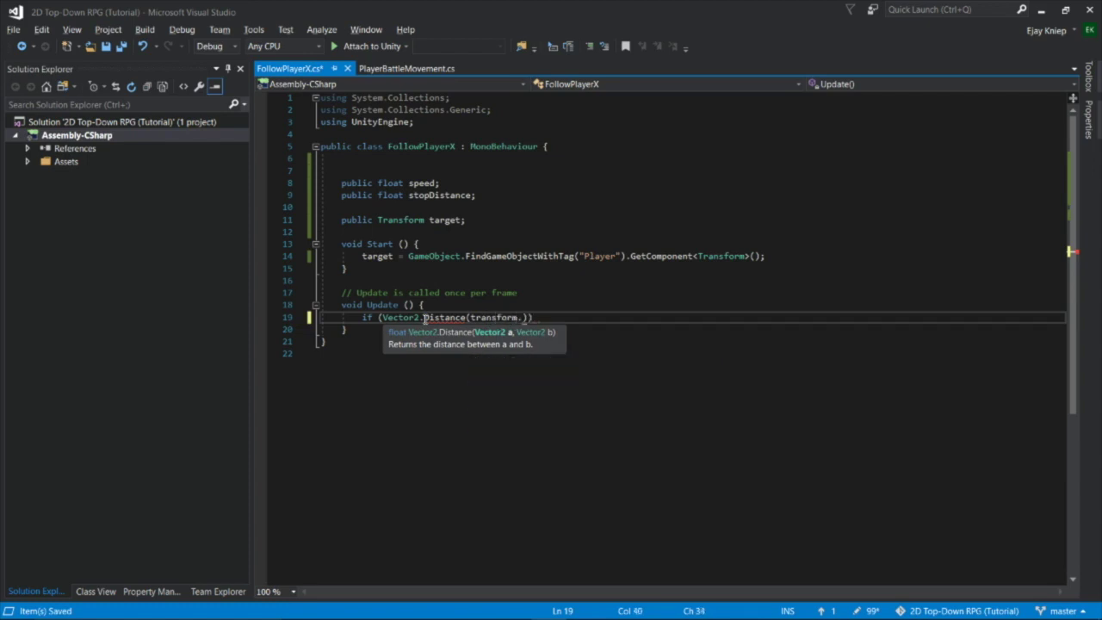
{"action": "type", "text": "position"}
{"action": "type", "text": ", target"}
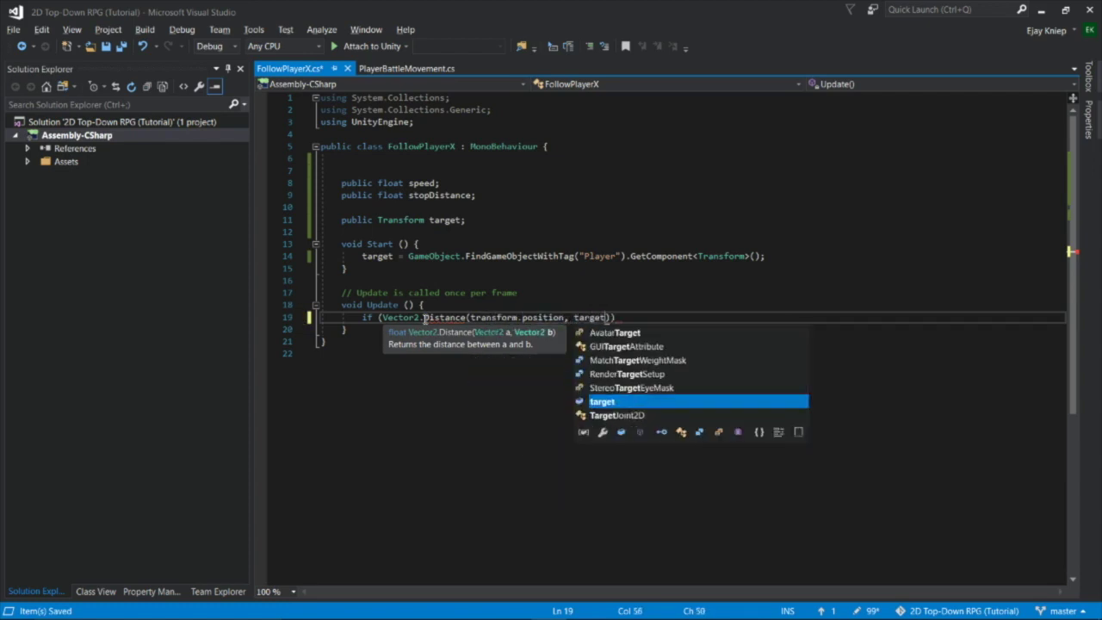
{"action": "type", "text": ".position) > stop"}
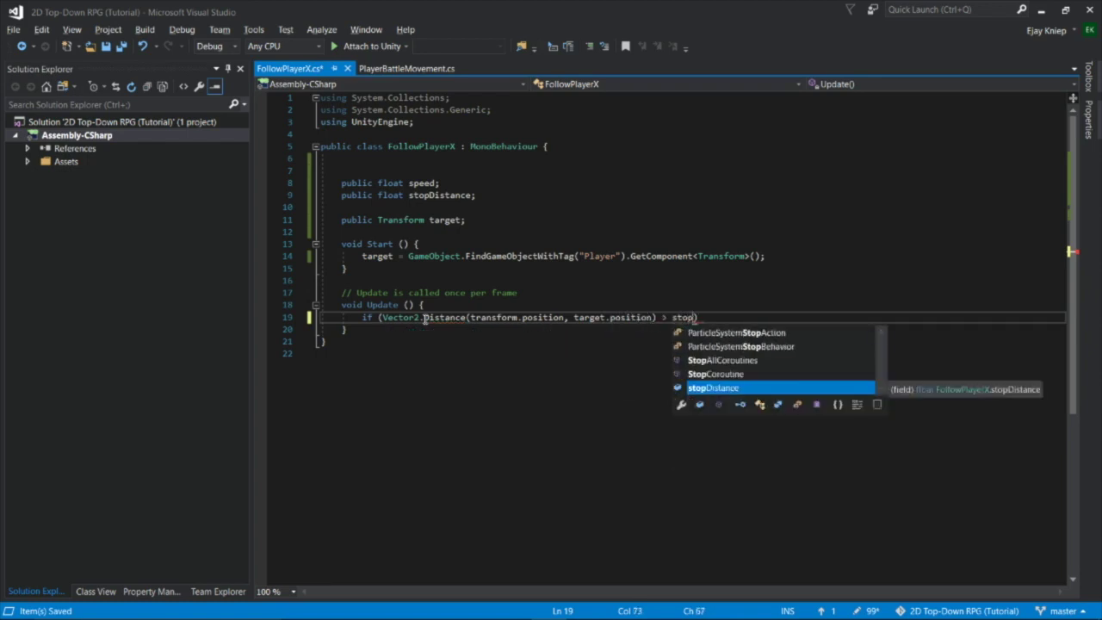
{"action": "type", "text": "Distance) {"}
{"action": "key", "text": "Return"}
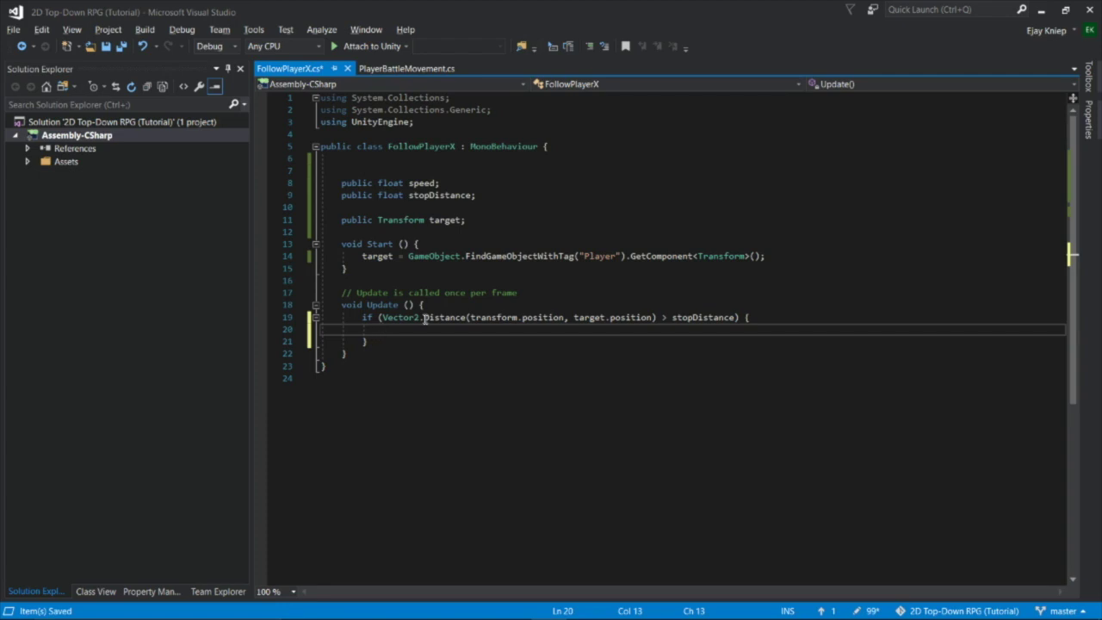
{"action": "type", "text": "tranform.positon"}
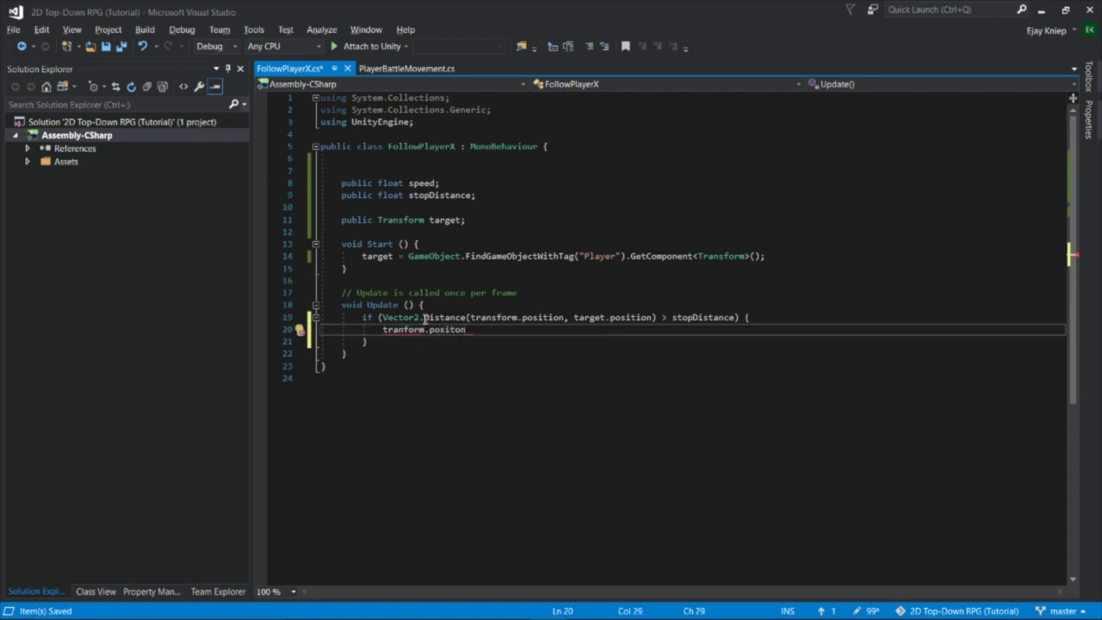
{"action": "type", "text": "= Vector2."}
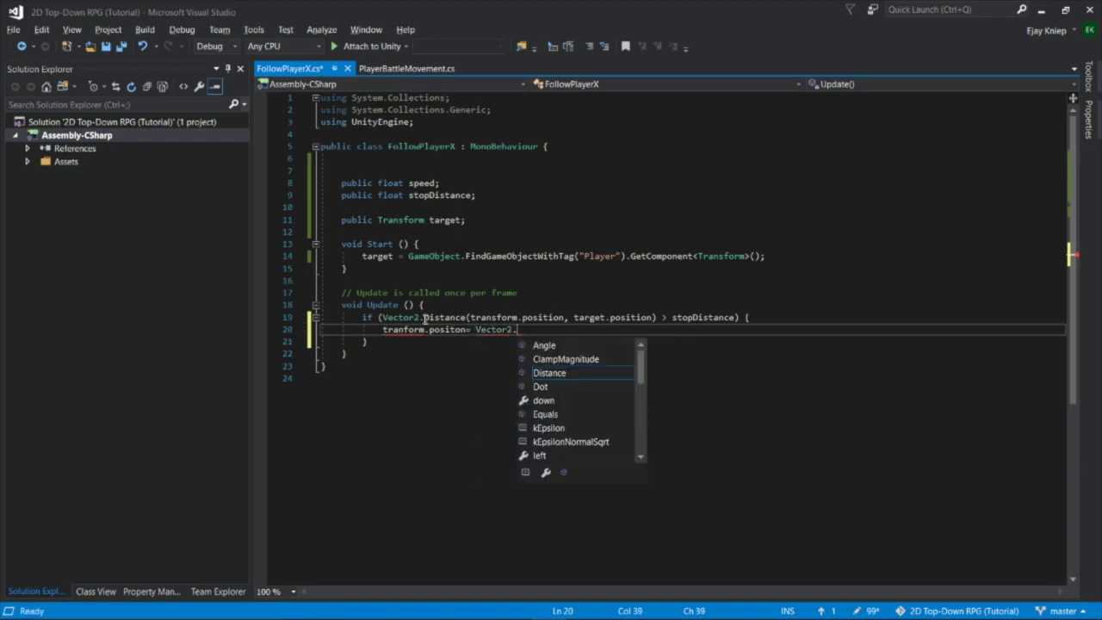
{"action": "type", "text": "MoveTowards"}
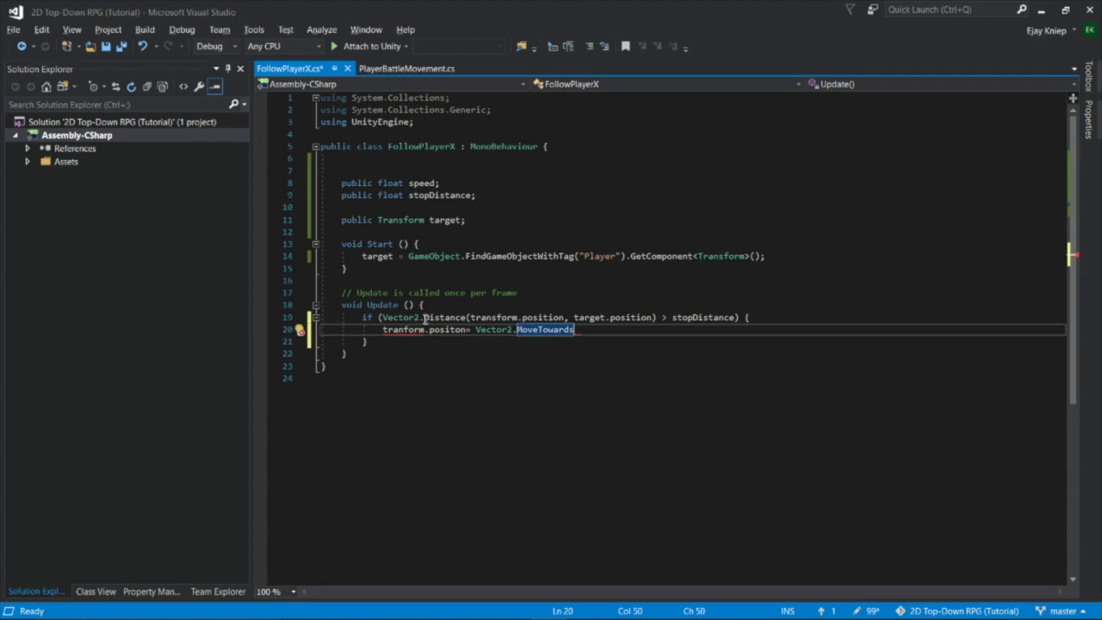
{"action": "type", "text": " (tranform.position"}
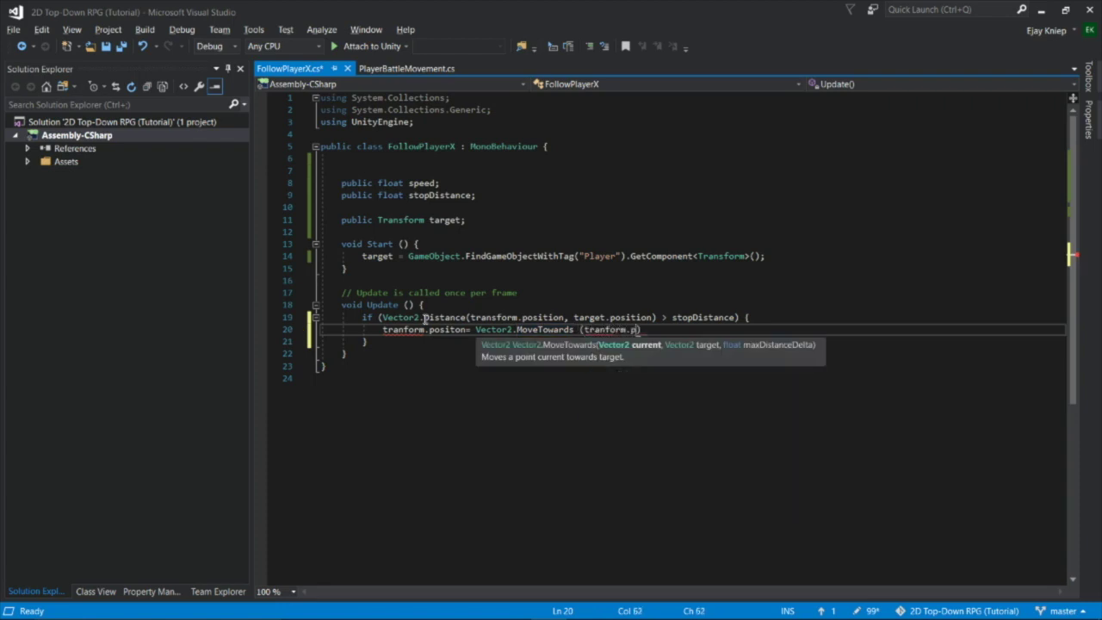
Step: Complete MoveTowards toward new Vector2(target.position.x, transform.position.y) at speed * Time.deltaTime
{"action": "key", "text": "Left"}
{"action": "key", "text": "Left"}
{"action": "key", "text": "Left"}
{"action": "key", "text": "Left"}
{"action": "key", "text": "Left"}
{"action": "key", "text": "Left"}
{"action": "key", "text": "Left"}
{"action": "key", "text": "Left"}
{"action": "key", "text": "Left"}
{"action": "key", "text": "Left"}
{"action": "key", "text": "Left"}
{"action": "key", "text": "Left"}
{"action": "key", "text": "Left"}
{"action": "type", "text": "s"}
{"action": "key", "text": "Right"}
{"action": "key", "text": "Right"}
{"action": "key", "text": "Right"}
{"action": "key", "text": "Right"}
{"action": "key", "text": "Right"}
{"action": "key", "text": "Right"}
{"action": "key", "text": "Right"}
{"action": "key", "text": "Right"}
{"action": "key", "text": "Right"}
{"action": "key", "text": "Right"}
{"action": "key", "text": "Right"}
{"action": "key", "text": "Right"}
{"action": "key", "text": "Right"}
{"action": "type", "text": ", new Vector2"}
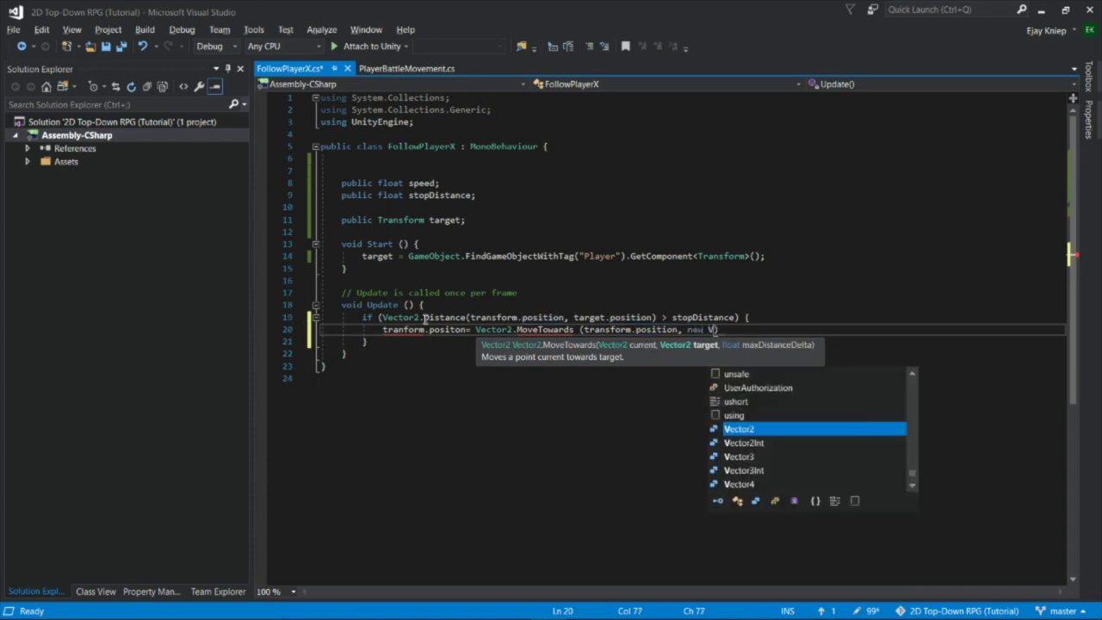
{"action": "type", "text": "(target.p"}
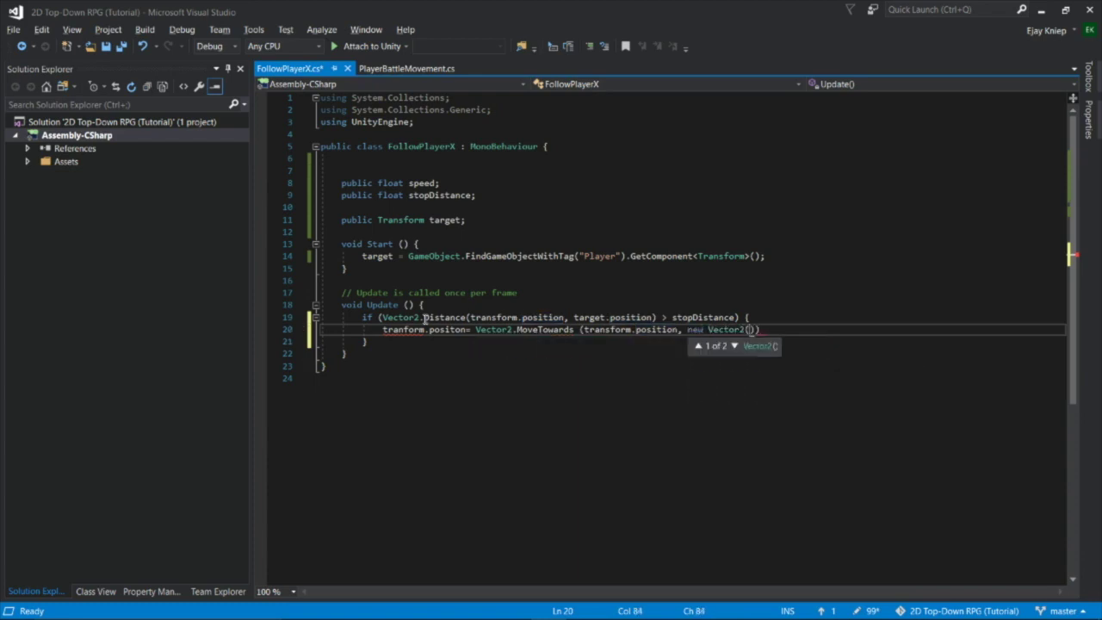
{"action": "type", "text": "osition."}
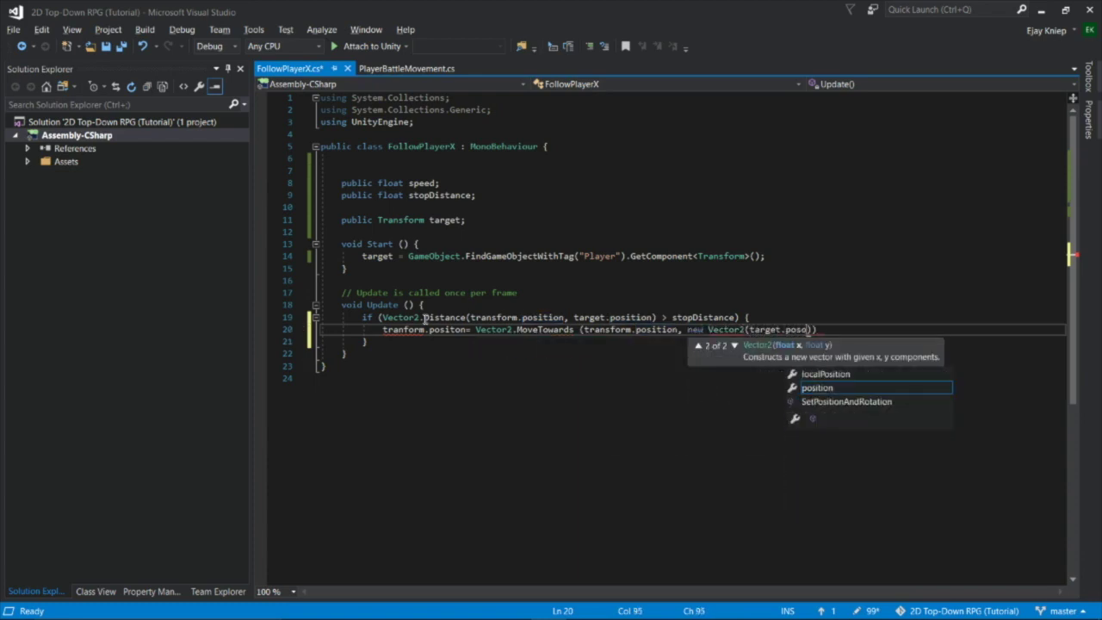
{"action": "type", "text": "x"}
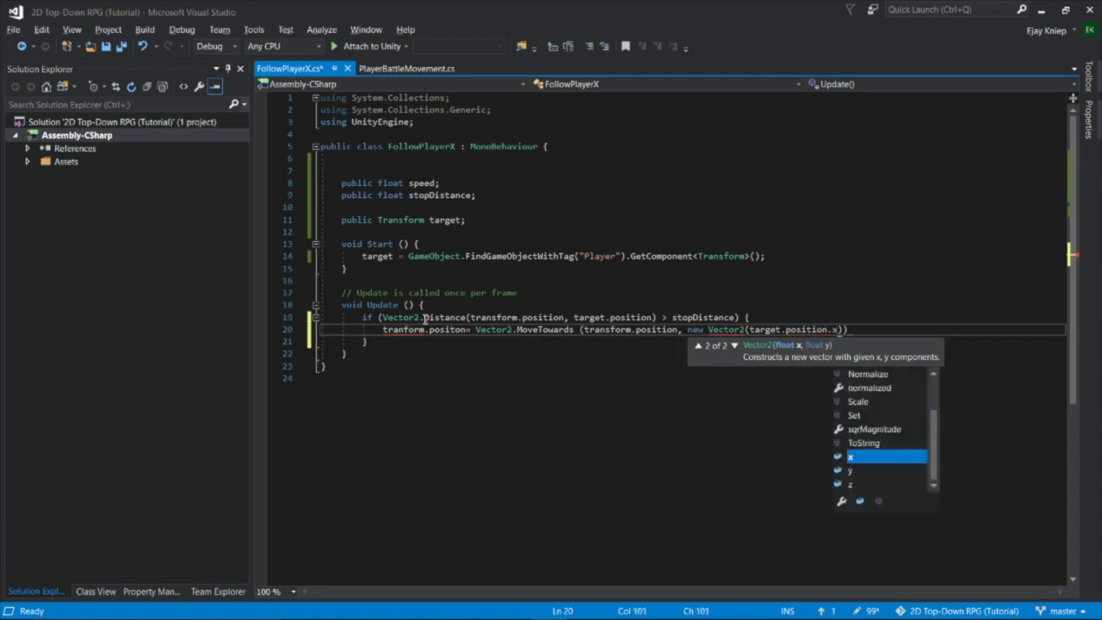
{"action": "key", "text": "Escape"}
{"action": "type", "text": ", tranform p"}
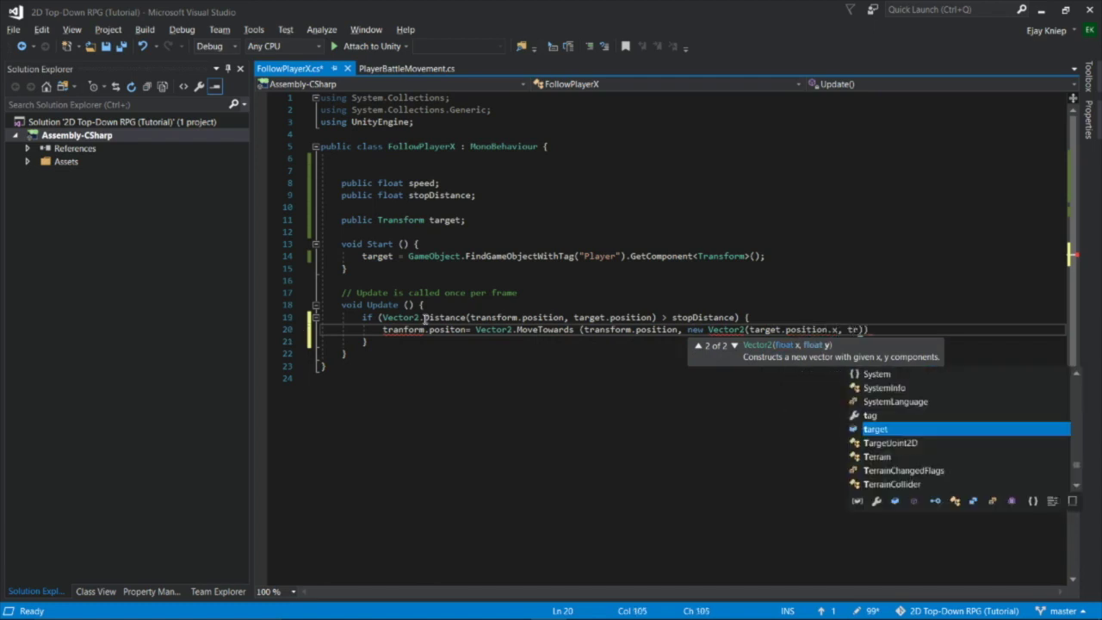
{"action": "key", "text": "BackSpace"}
{"action": "key", "text": "BackSpace"}
{"action": "type", "text": ".position.y"}
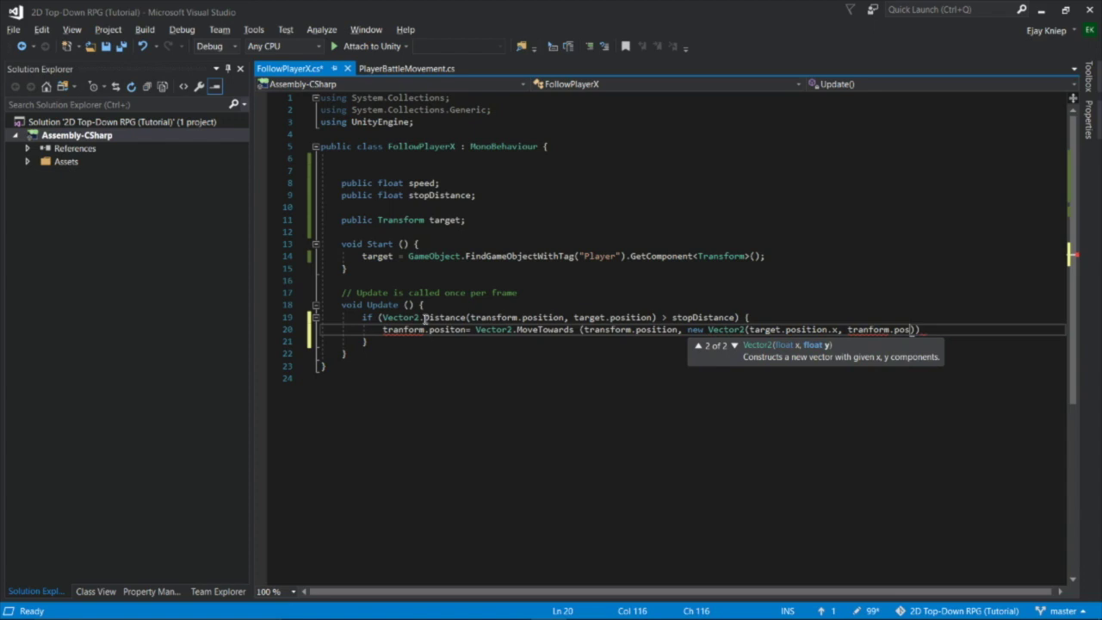
{"action": "type", "text": "), speed *"}
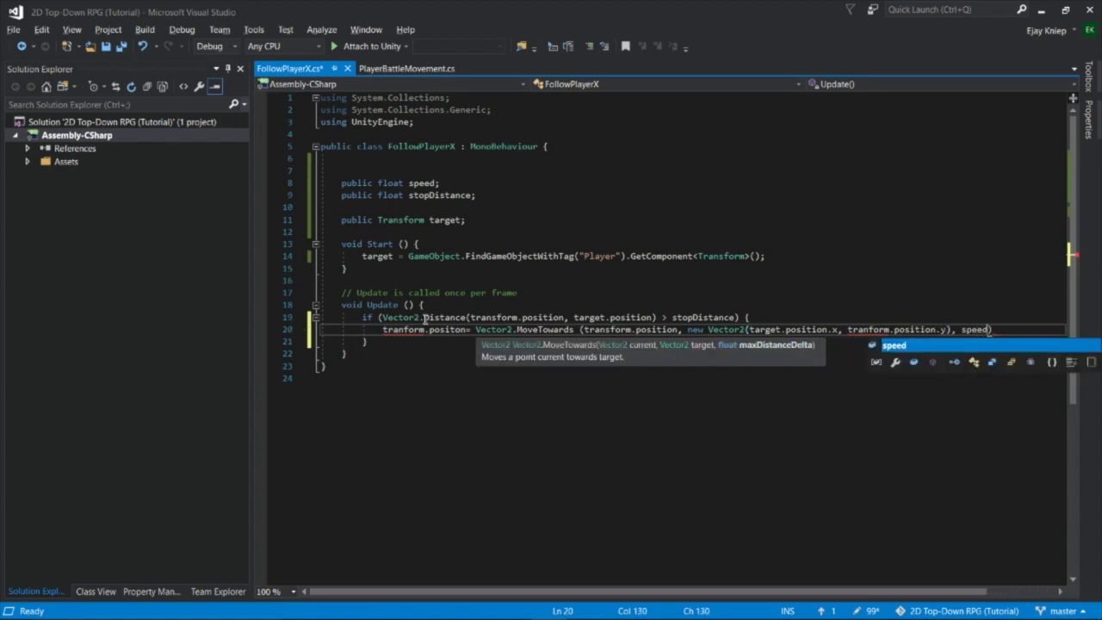
{"action": "type", "text": " Time"}
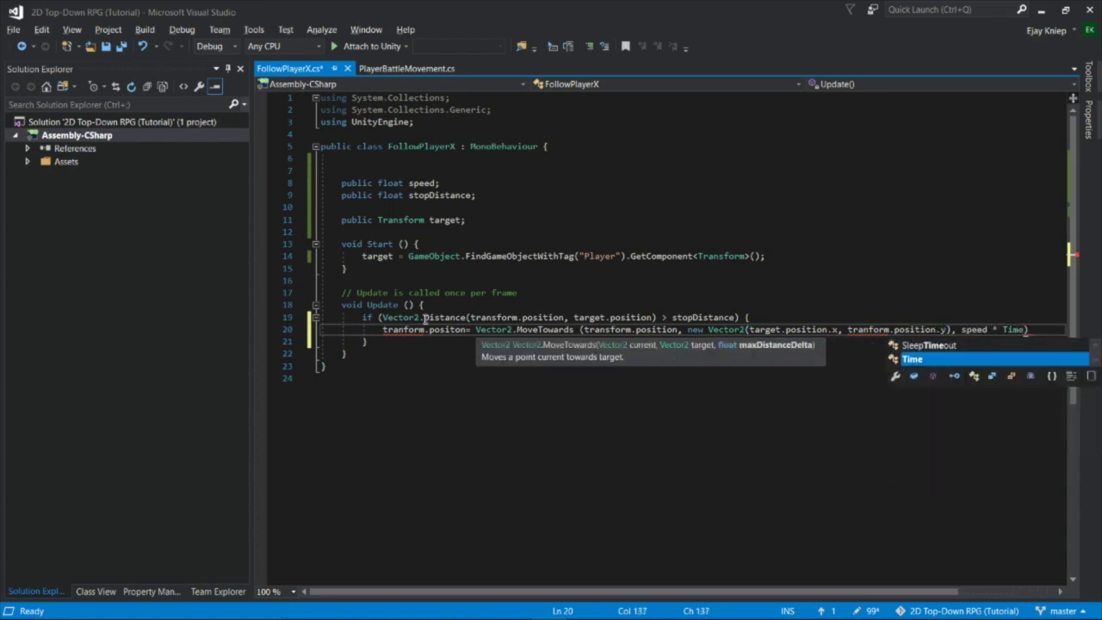
{"action": "type", "text": ".deltaTime"}
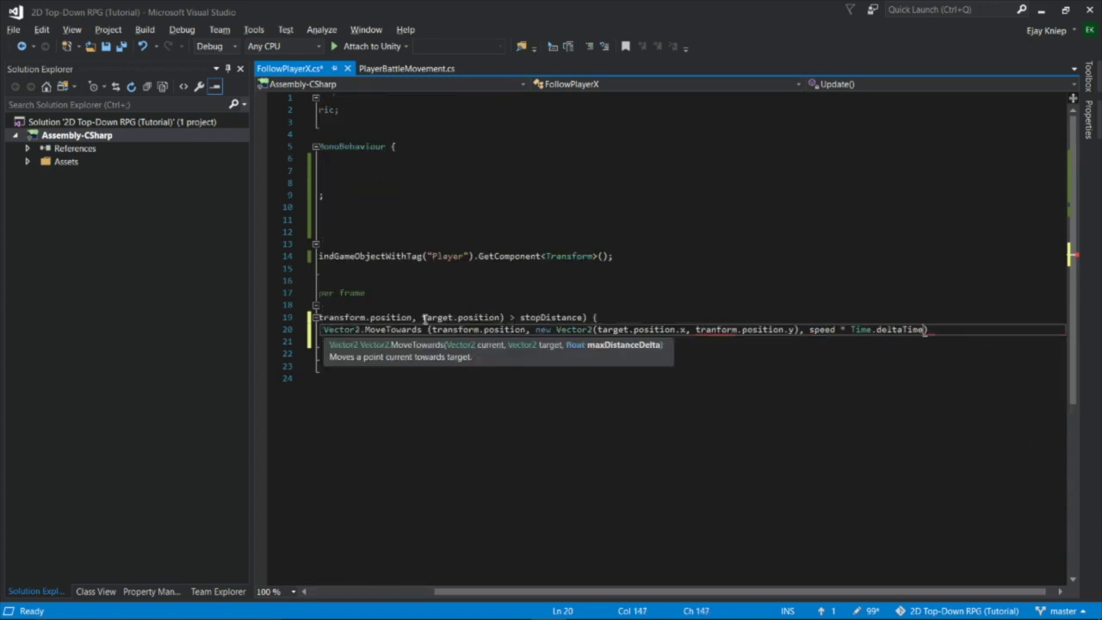
{"action": "type", "text": ";"}
{"action": "key", "text": "Home"}
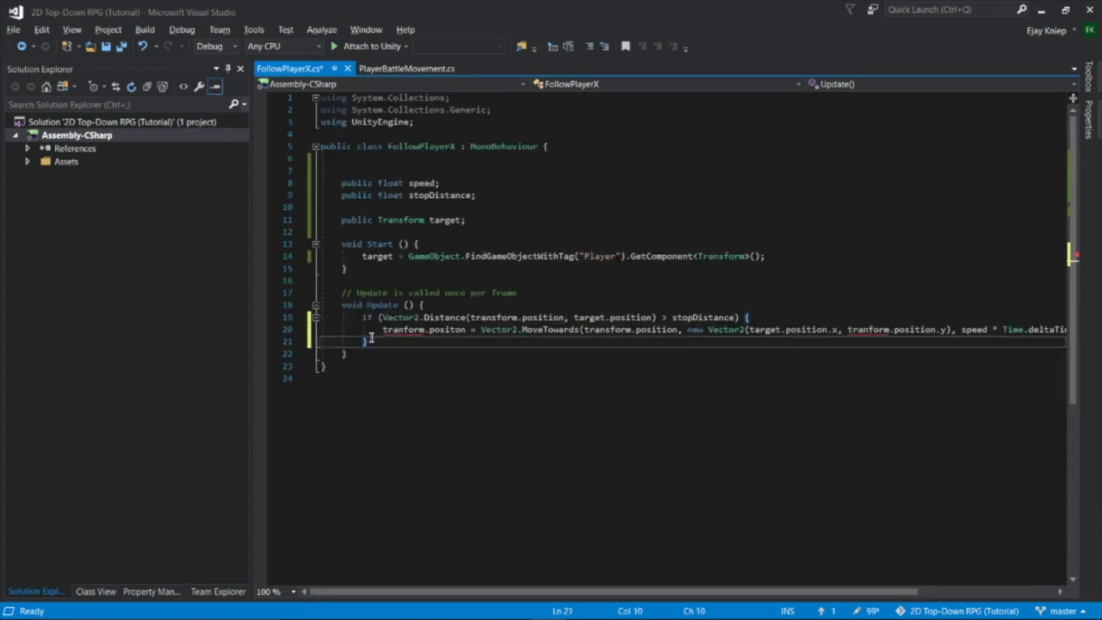
Step: Fix the tranform and positon typos on line 20 and save the script
{"action": "left_click", "coordinate": [398, 329]}
{"action": "key", "text": "Right"}
{"action": "type", "text": "s"}
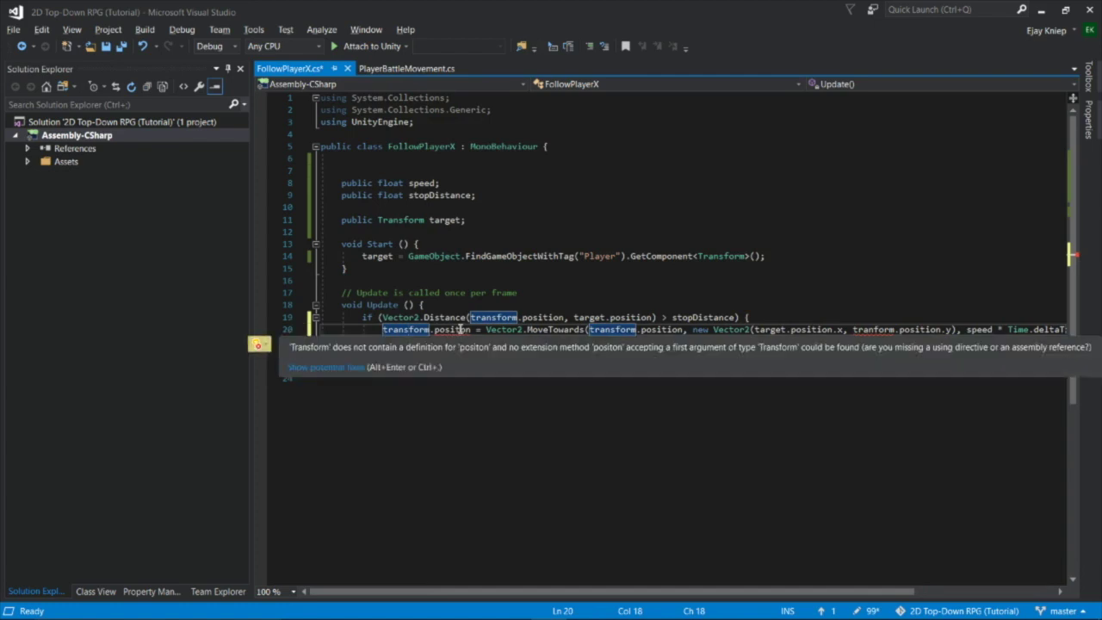
{"action": "left_click", "coordinate": [456, 330]}
{"action": "type", "text": "i"}
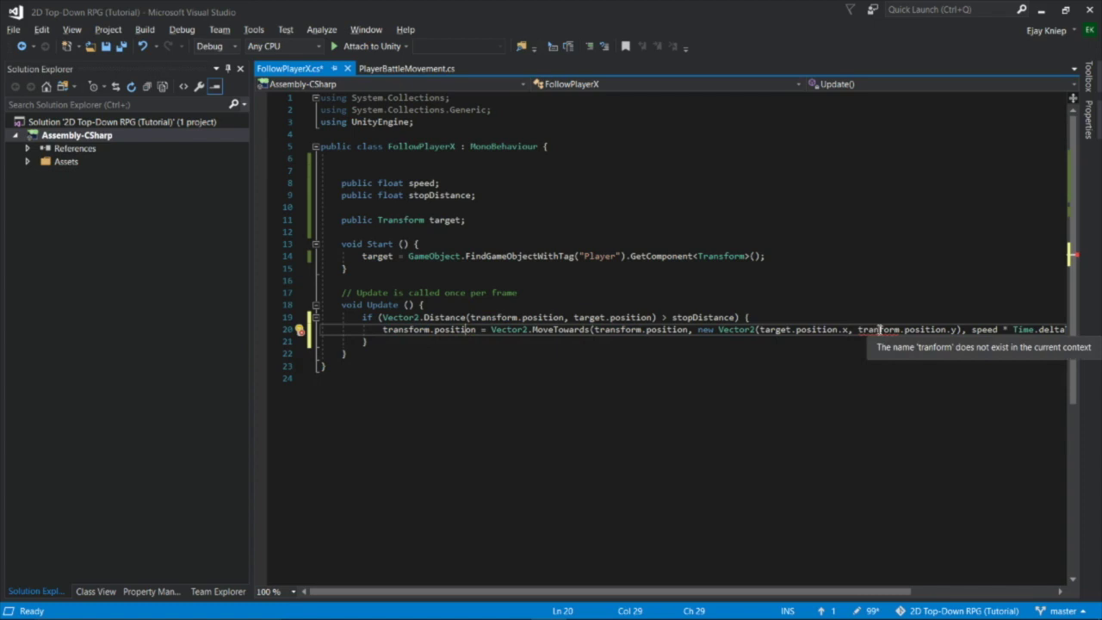
{"action": "left_click", "coordinate": [873, 330]}
{"action": "type", "text": "s"}
{"action": "key", "text": "ctrl+s"}
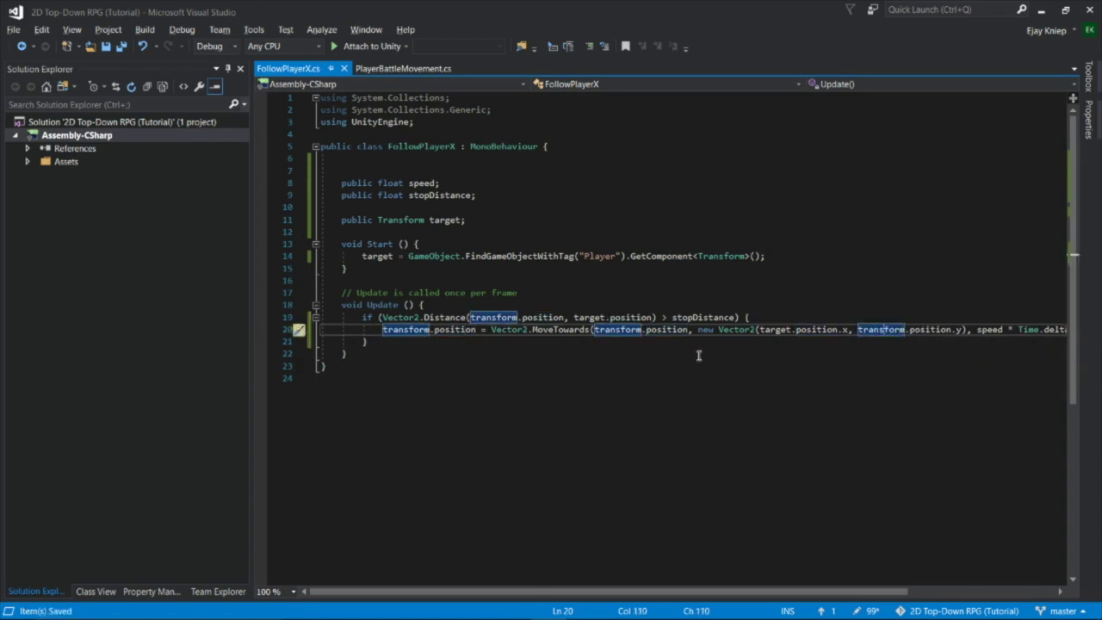
Step: Give Follow Player X Speed 7, Stop Distance 3 and Target Player, then run the game
{"action": "key", "text": "alt+Tab"}
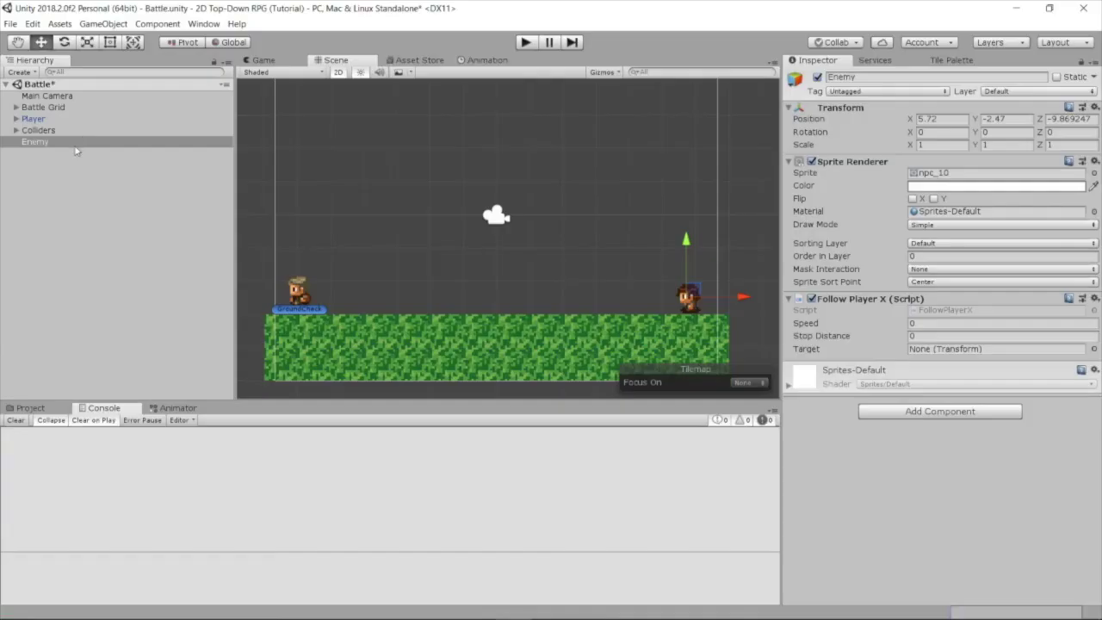
{"action": "left_click", "coordinate": [969, 323]}
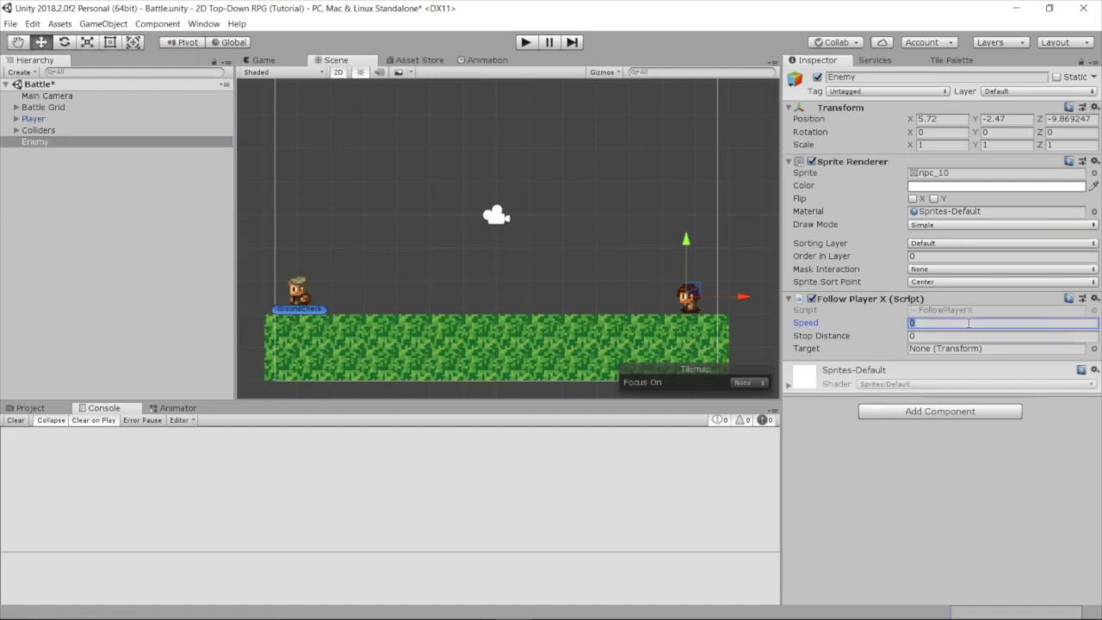
{"action": "type", "text": "7"}
{"action": "left_click", "coordinate": [966, 336]}
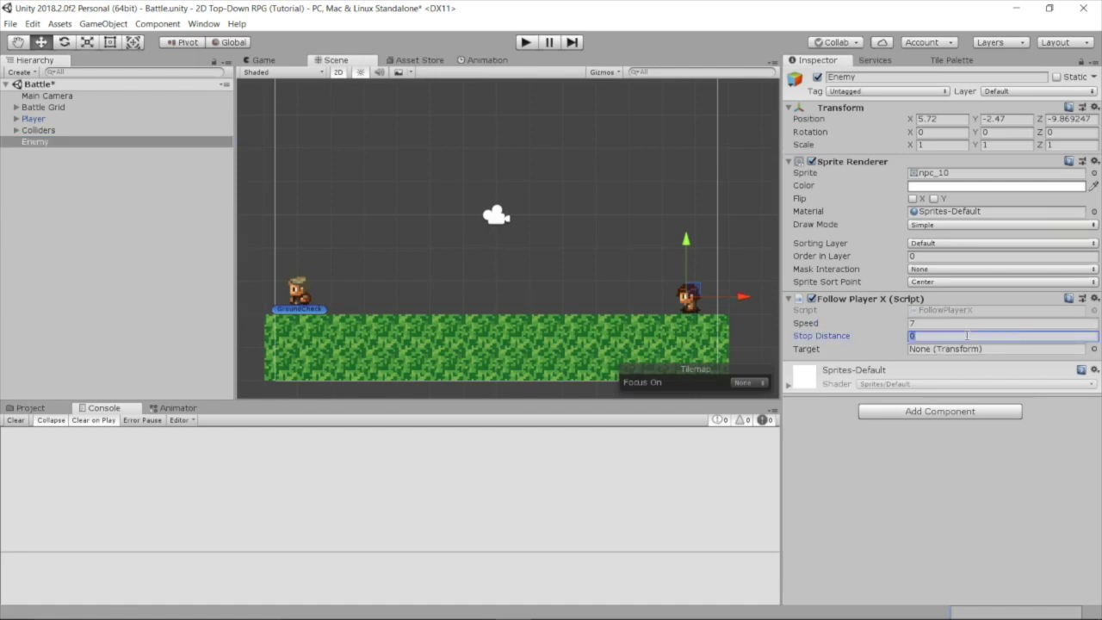
{"action": "left_click", "coordinate": [1094, 350]}
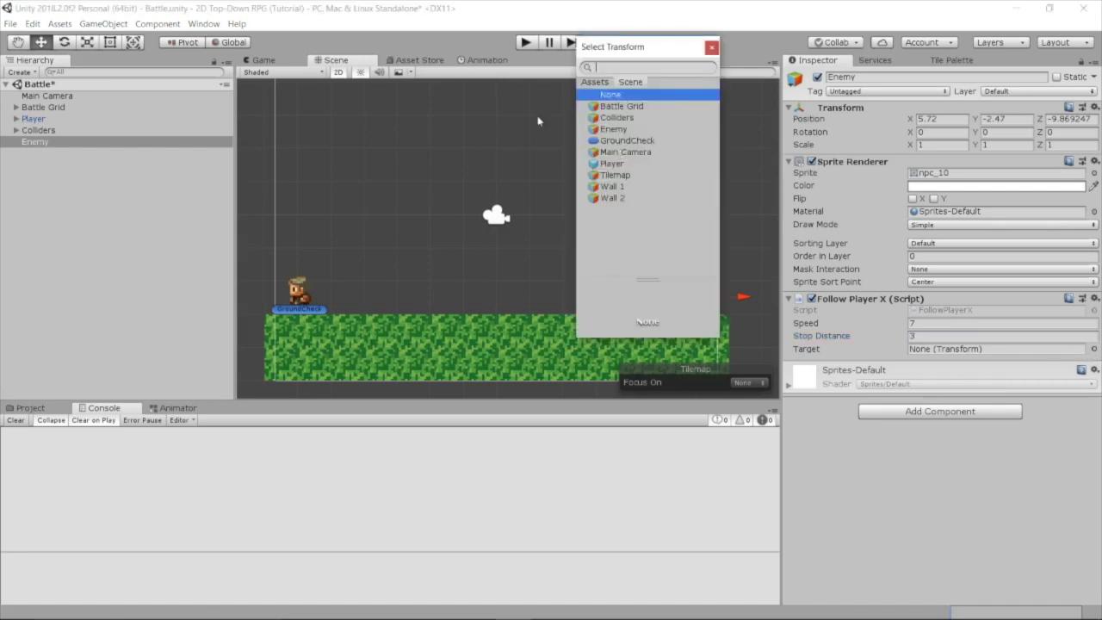
{"action": "double_click", "coordinate": [613, 163]}
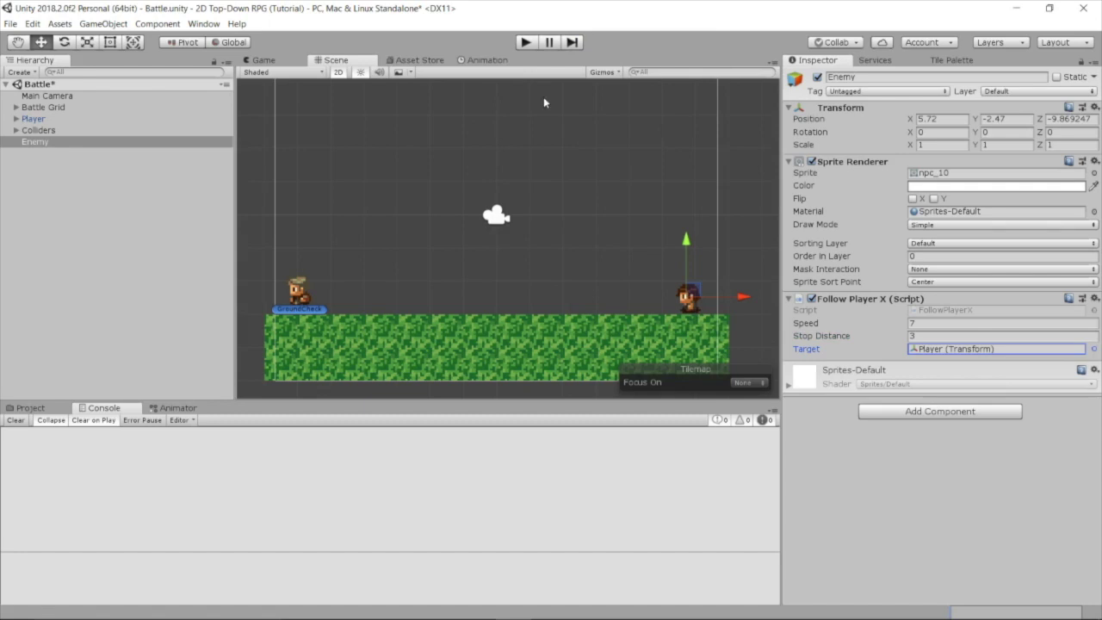
{"action": "left_click", "coordinate": [521, 43]}
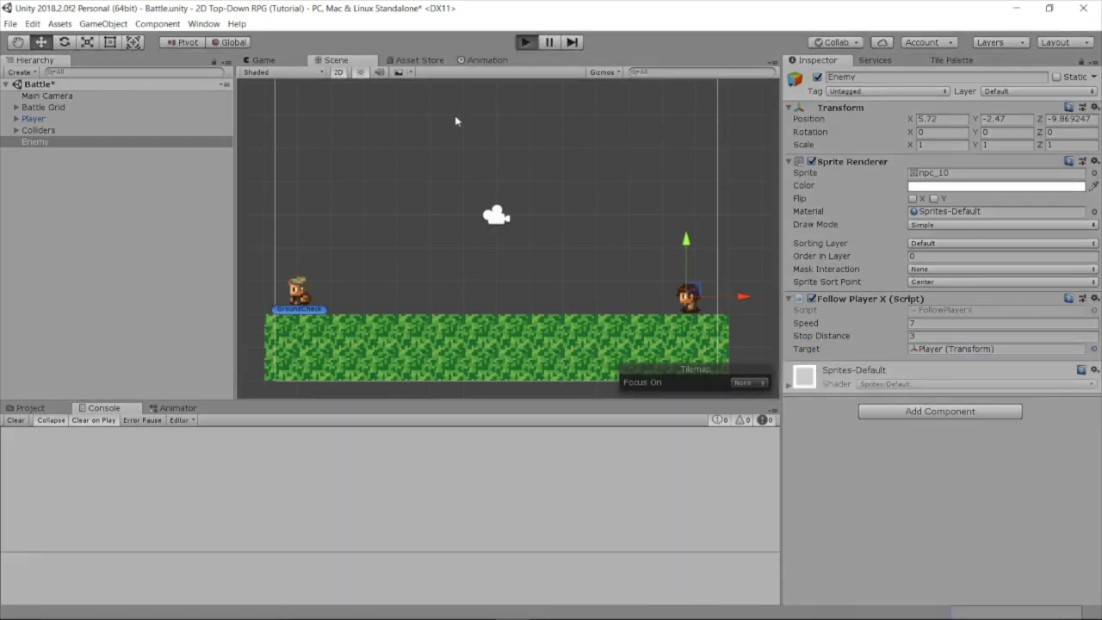
Step: Walk and jump the player around the Enemy to watch it follow, then stop the game
{"action": "key", "text": "Right"}
{"action": "key", "text": "space"}
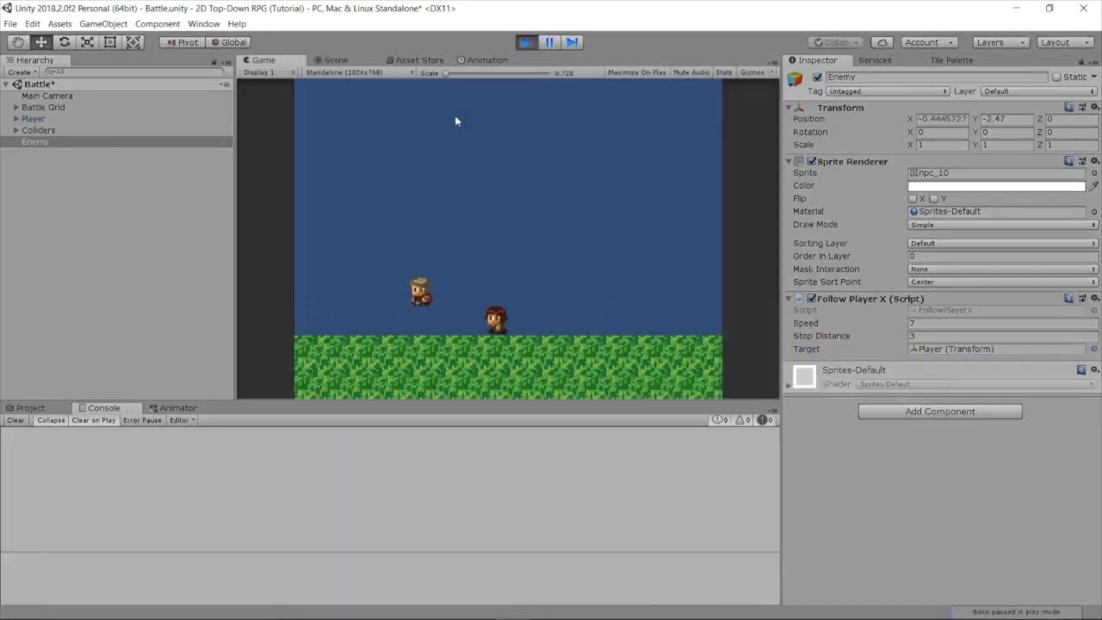
{"action": "key", "text": "Right"}
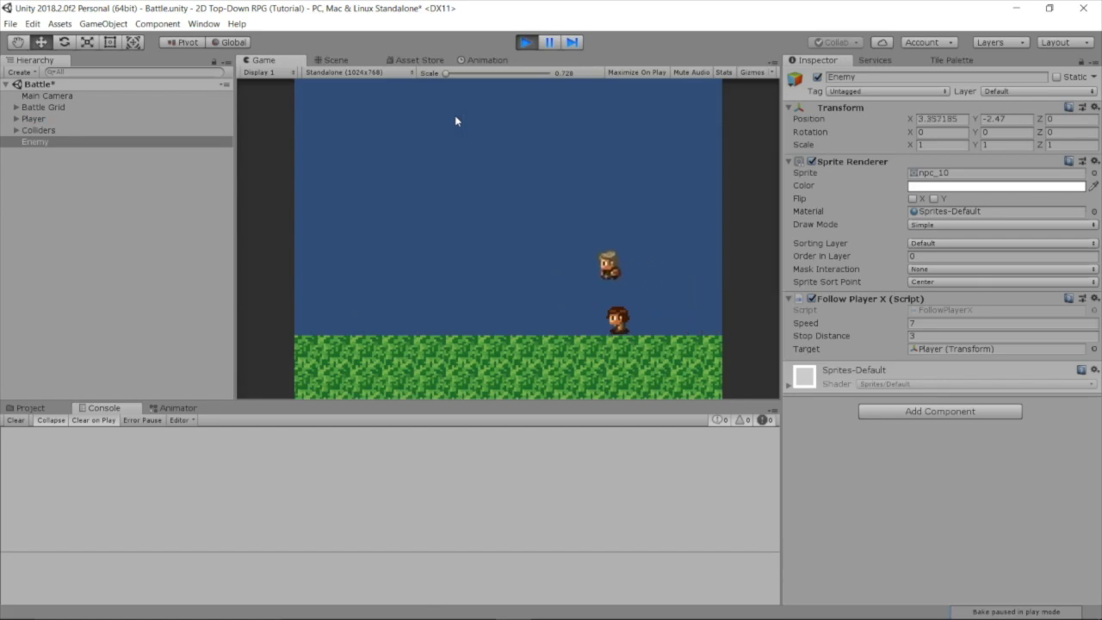
{"action": "key", "text": "Left"}
{"action": "key", "text": "Right"}
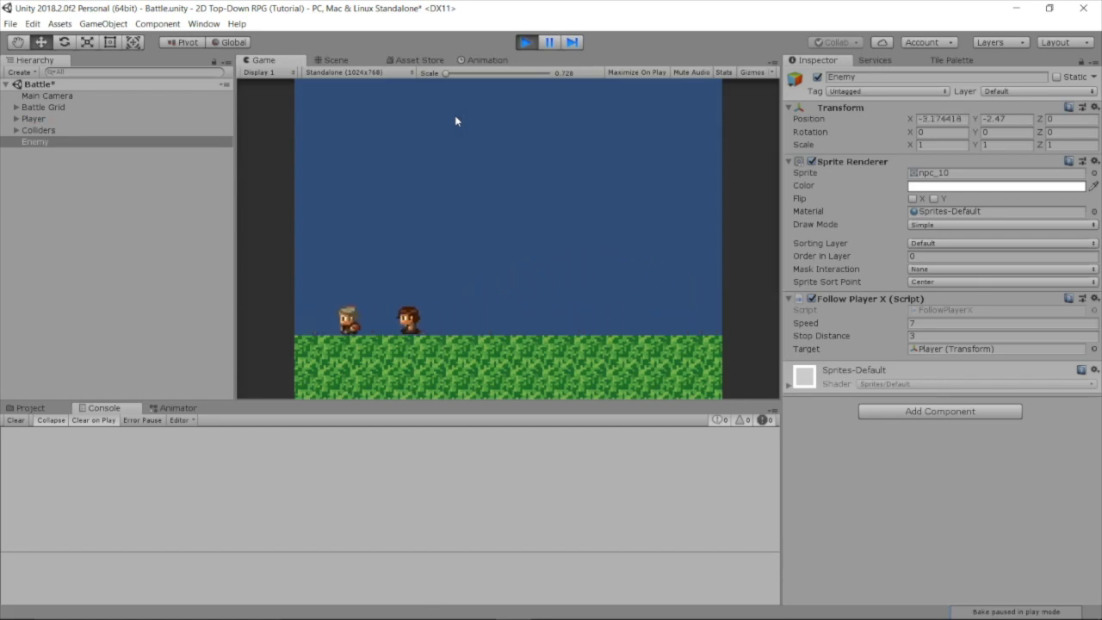
{"action": "key", "text": "space"}
{"action": "key", "text": "Right"}
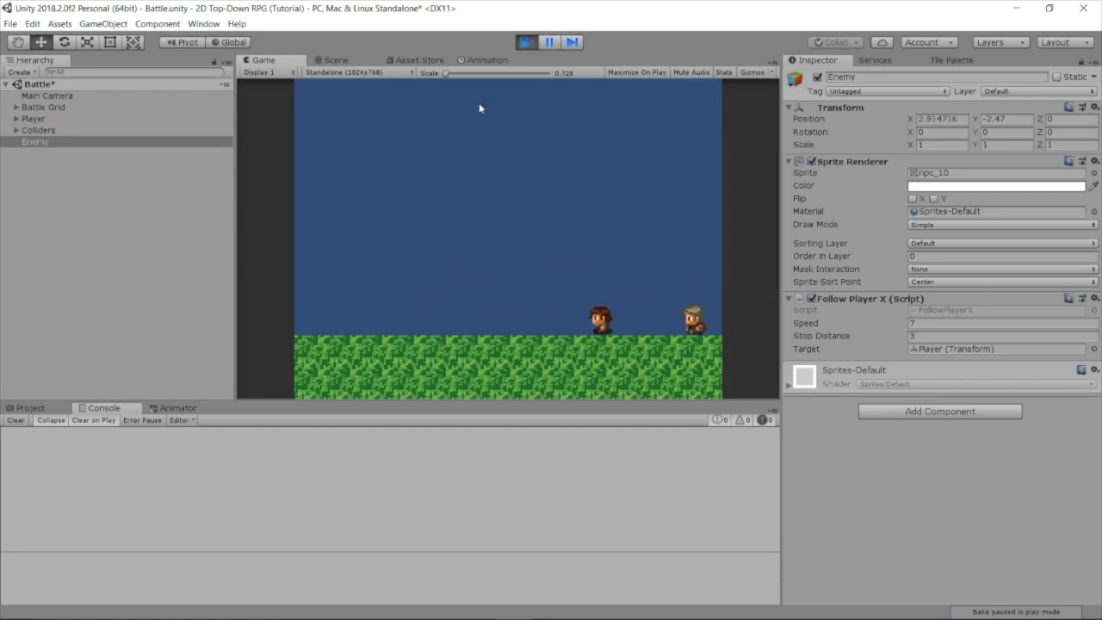
{"action": "left_click", "coordinate": [527, 43]}
Step: Change Follow Player X to Speed 3 and Stop Distance 1
{"action": "left_click", "coordinate": [937, 324]}
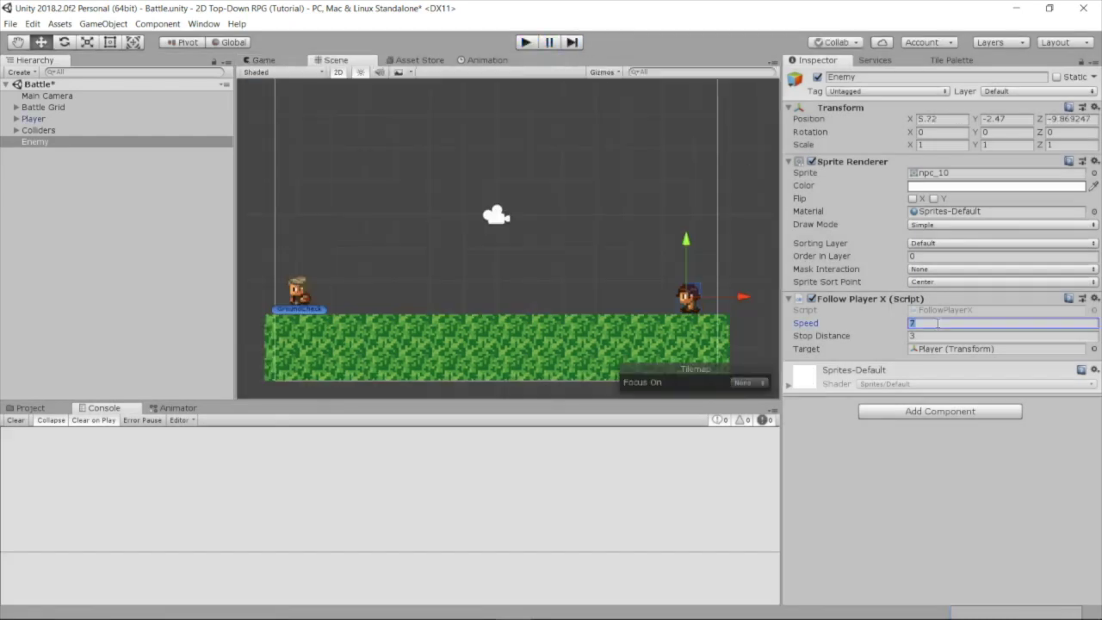
{"action": "type", "text": "3"}
{"action": "left_click", "coordinate": [929, 335]}
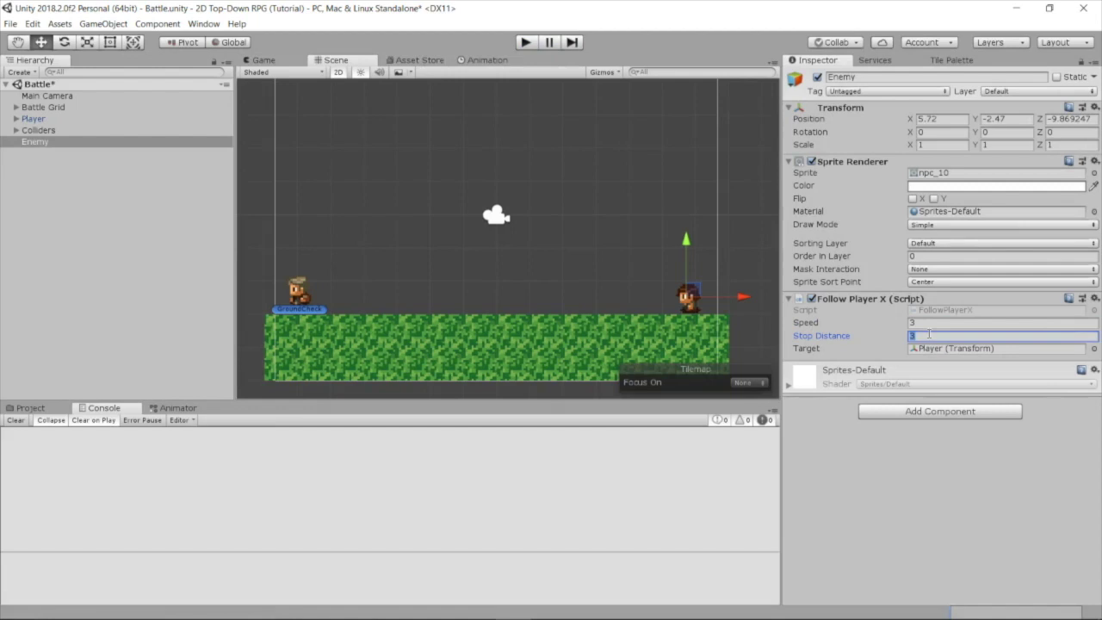
{"action": "type", "text": "2"}
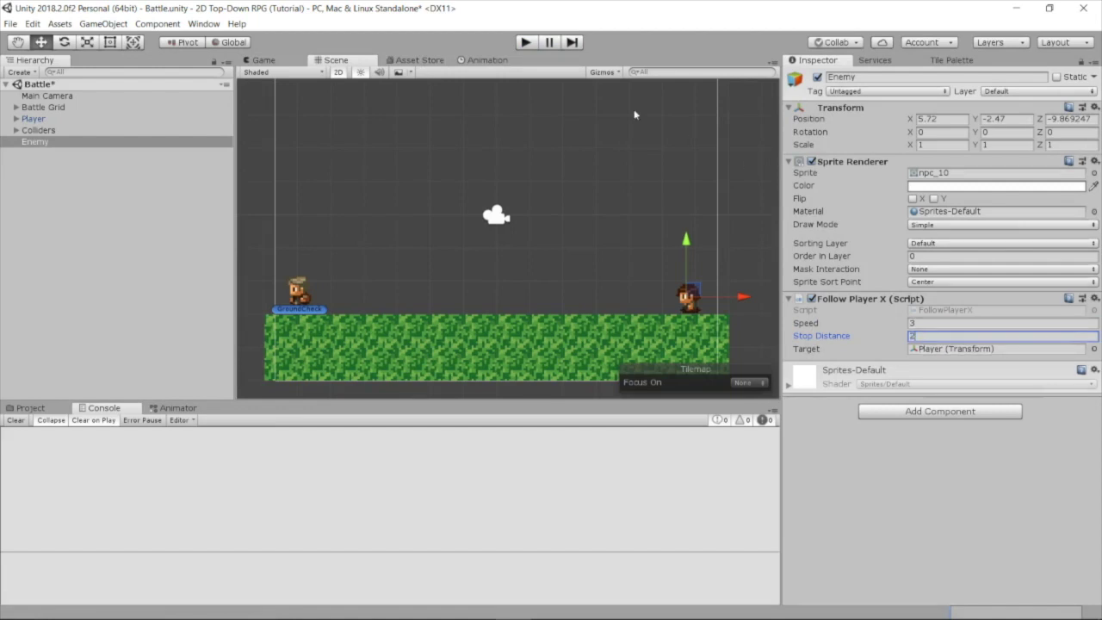
{"action": "key", "text": "BackSpace"}
{"action": "type", "text": "1"}
Step: Rerun the game and move the player right then left to retest the following
{"action": "left_click", "coordinate": [524, 43]}
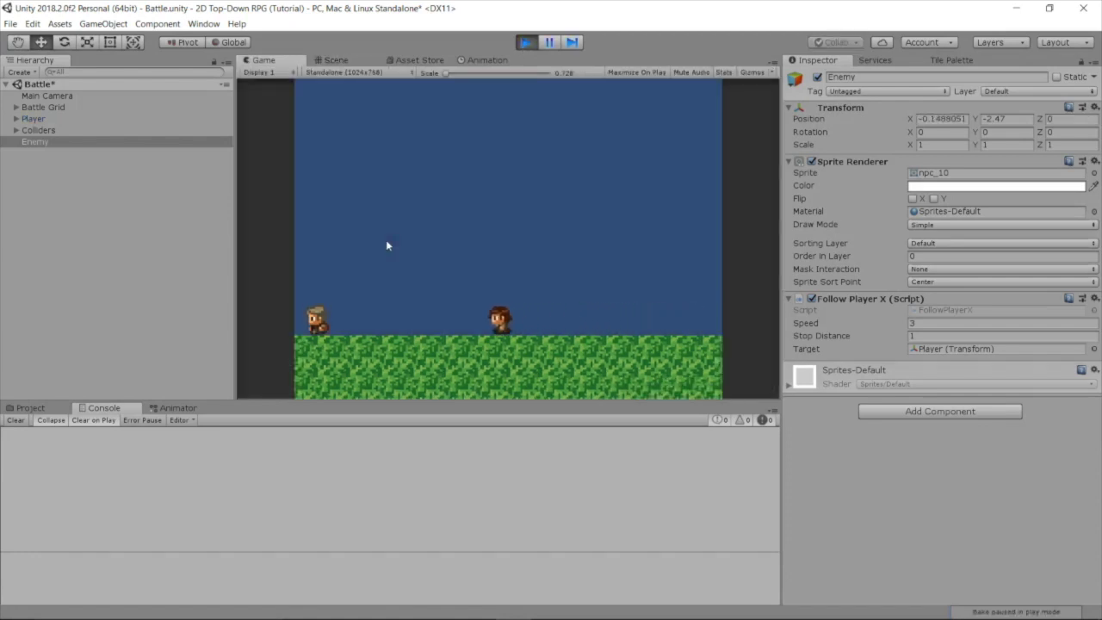
{"action": "key", "text": "Right"}
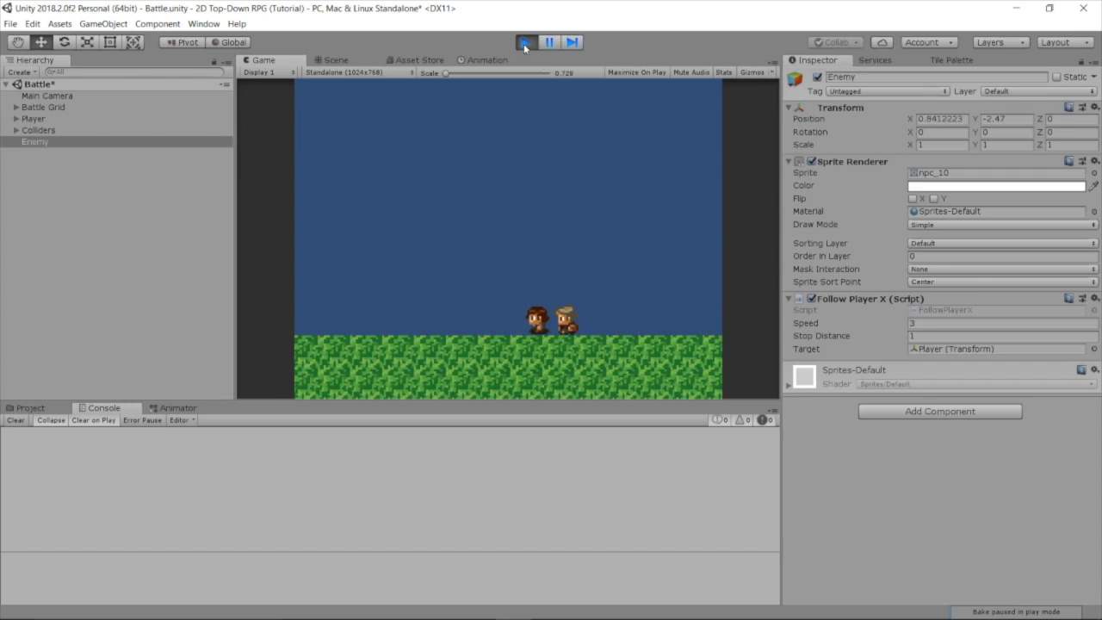
{"action": "key", "text": "Right"}
{"action": "key", "text": "Right"}
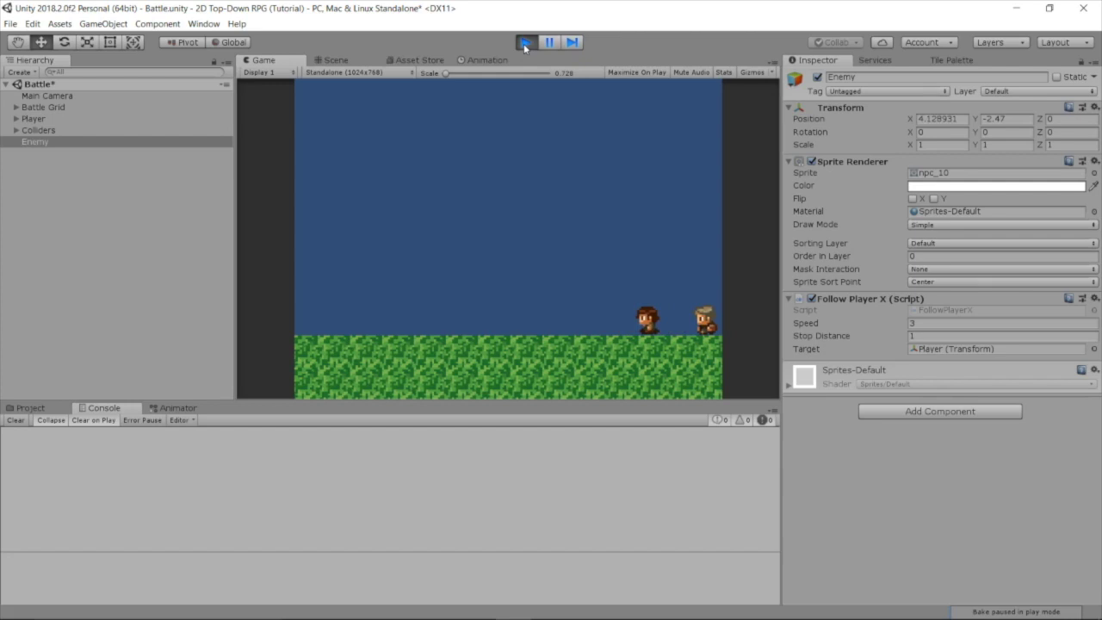
{"action": "key", "text": "space"}
{"action": "key", "text": "Left"}
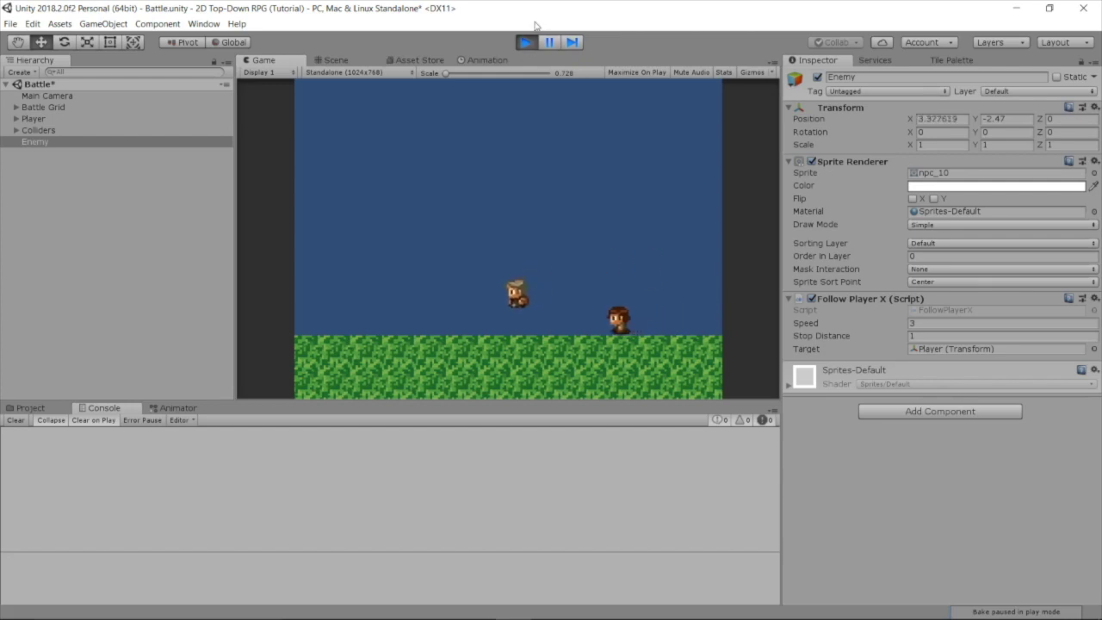
Step: Stop play mode and add a new layer named Enemy in User Layer 12
{"action": "left_click", "coordinate": [524, 42]}
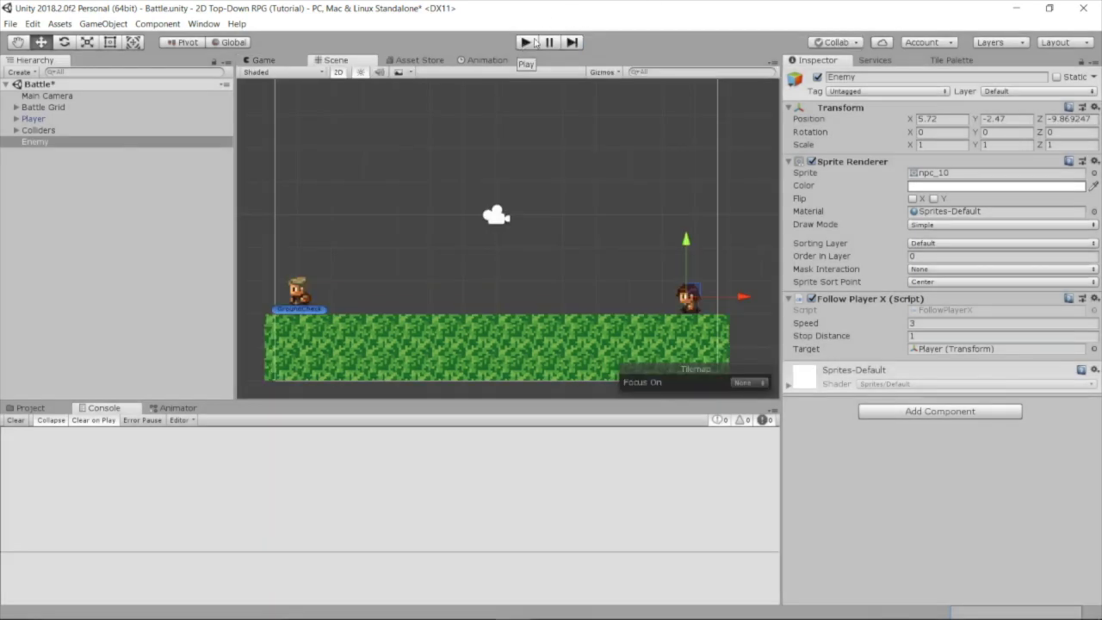
{"action": "left_click", "coordinate": [994, 92]}
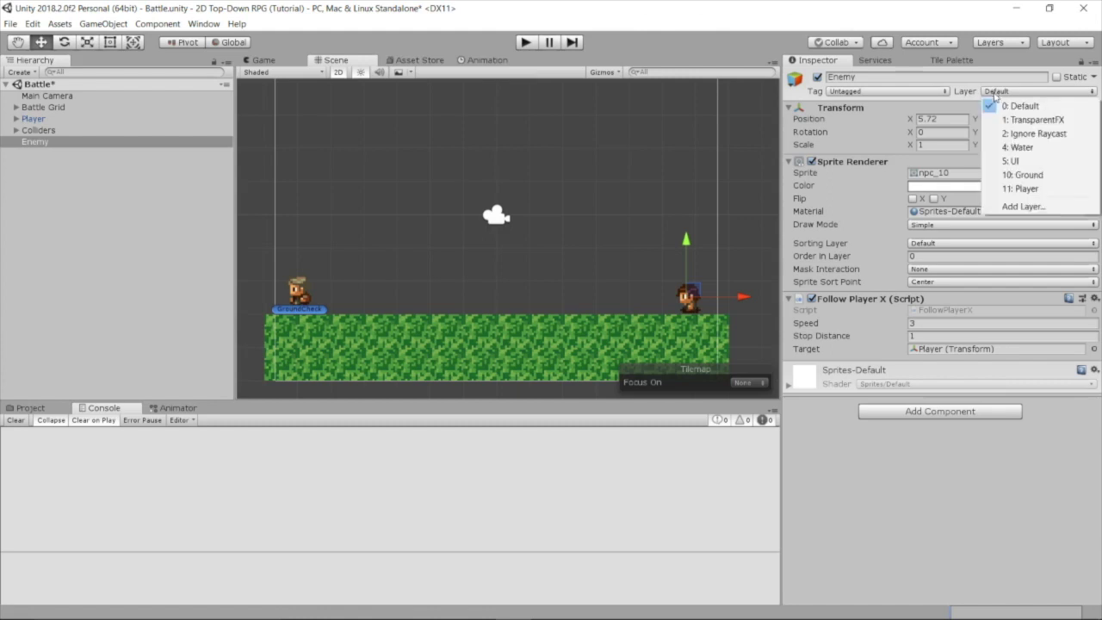
{"action": "left_click", "coordinate": [1052, 208]}
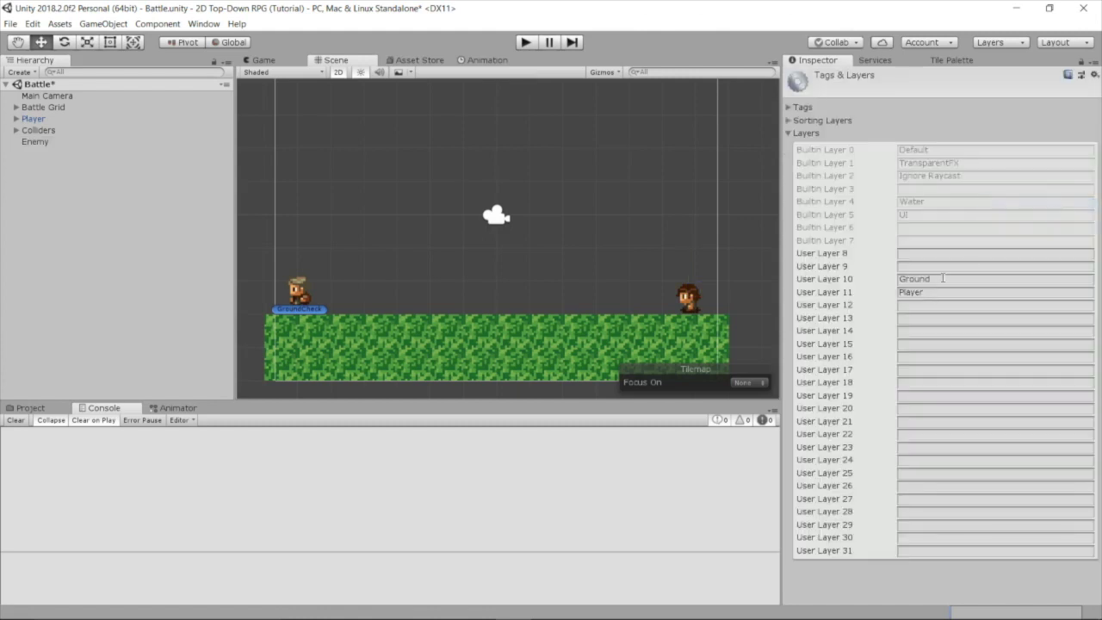
{"action": "left_click", "coordinate": [938, 305]}
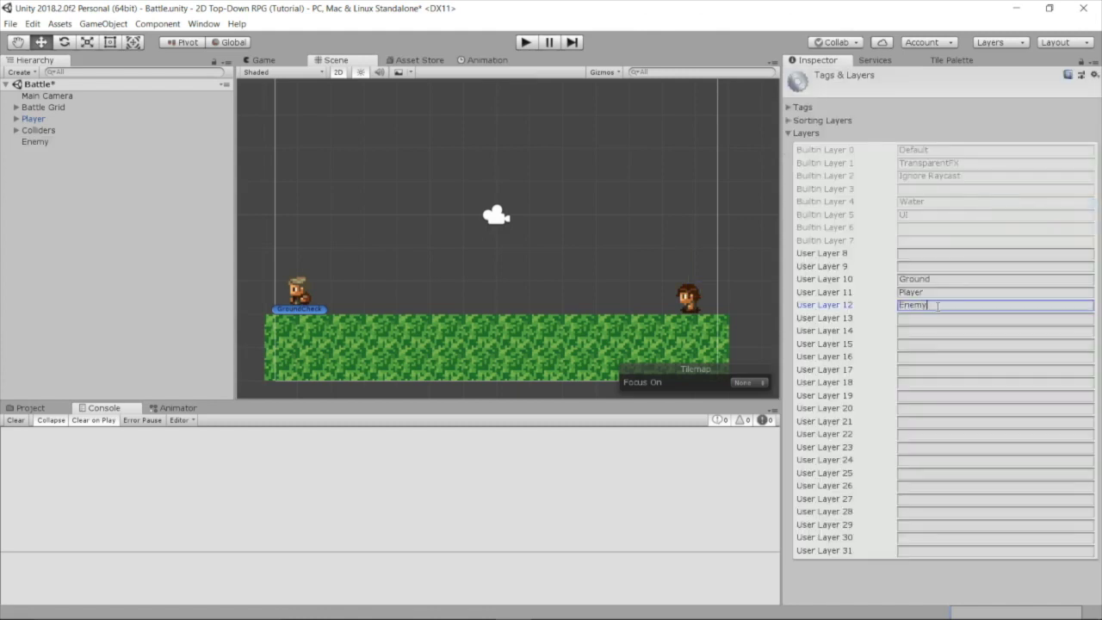
{"action": "left_click", "coordinate": [790, 134]}
Step: Assign the Enemy object to the Enemy layer and save the Battle scene
{"action": "left_click", "coordinate": [57, 143]}
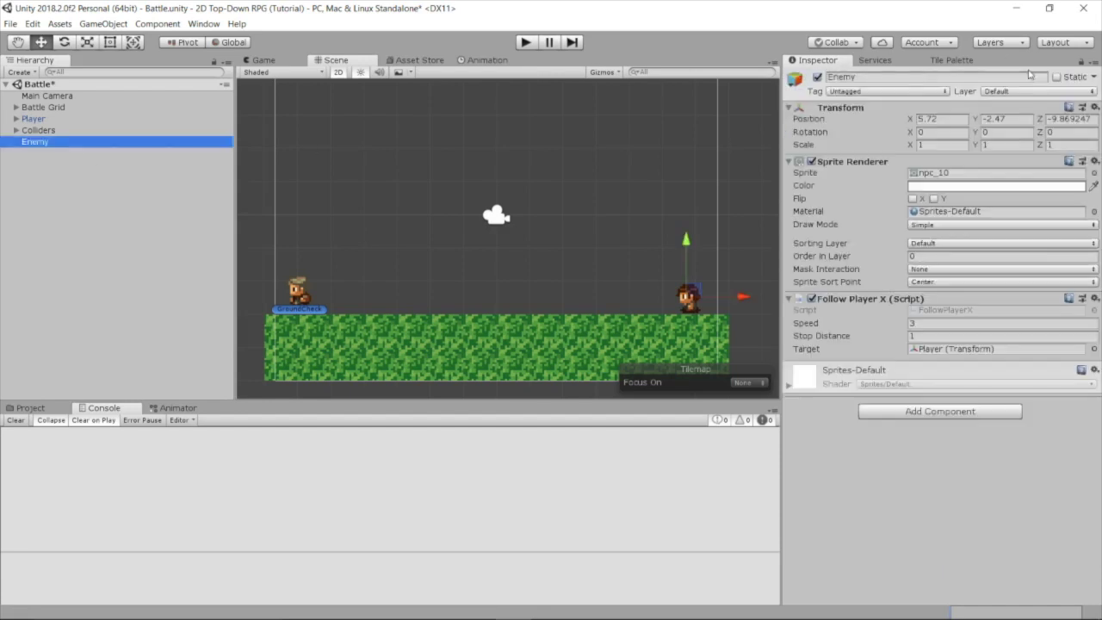
{"action": "left_click", "coordinate": [1052, 97]}
{"action": "left_click", "coordinate": [1021, 203]}
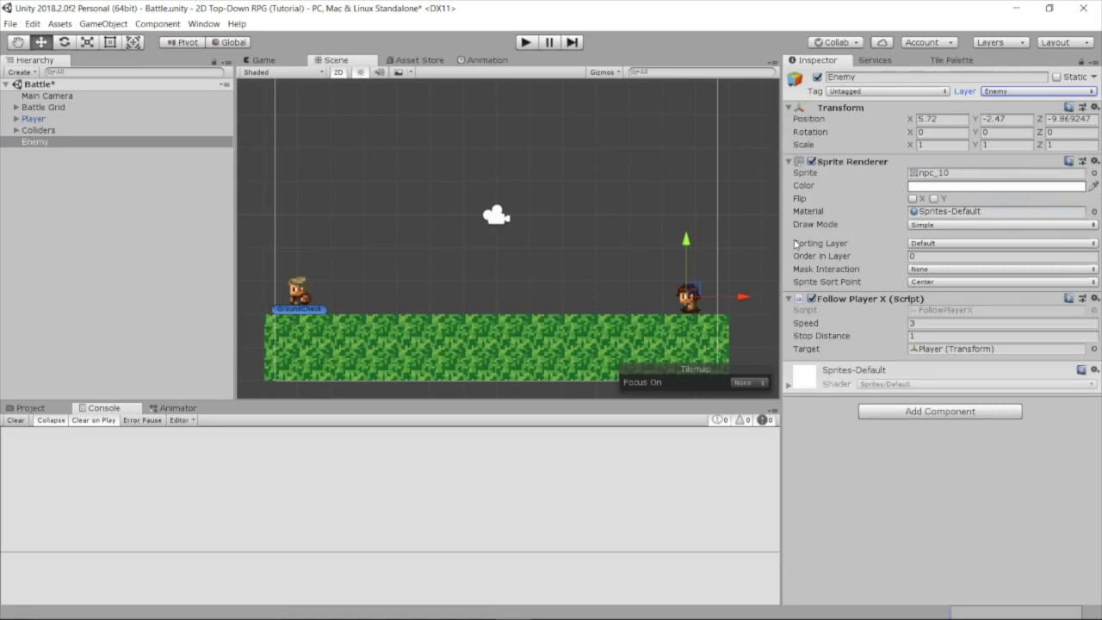
{"action": "left_click", "coordinate": [19, 409]}
{"action": "key", "text": "ctrl+s"}
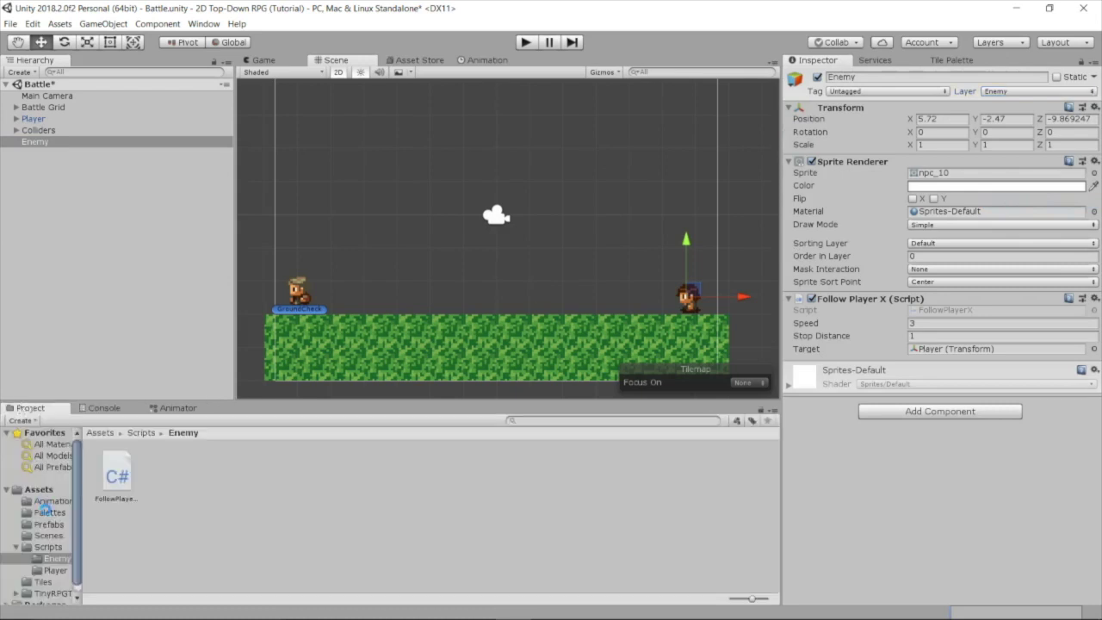
{"action": "left_click", "coordinate": [48, 536]}
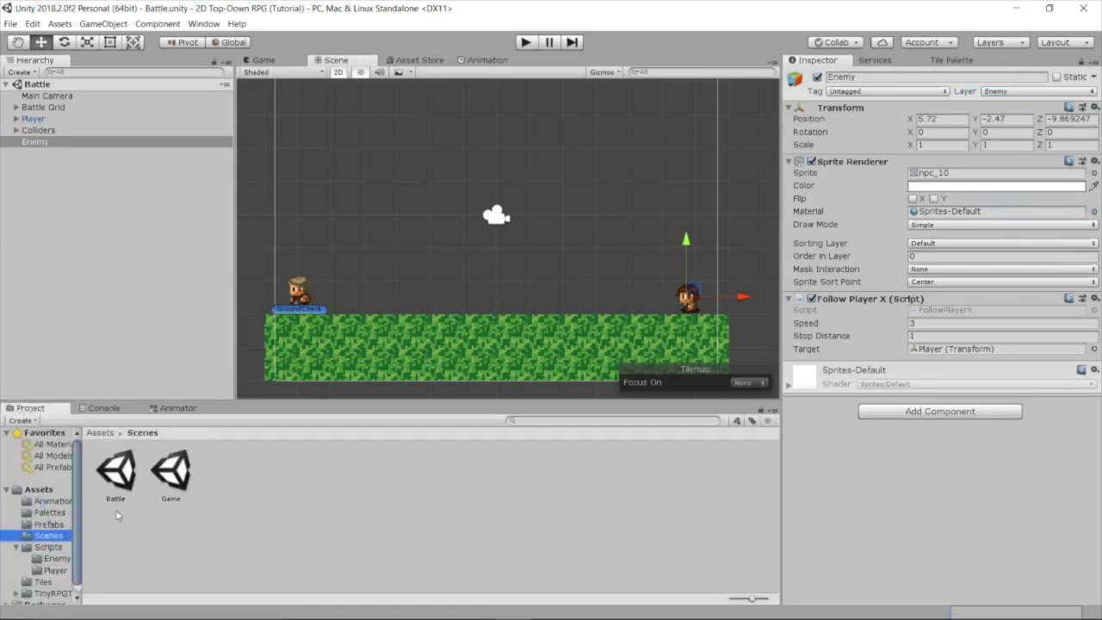
Step: Put the Game scene's Enemy on the Enemy layer, then save Game and reopen Battle
{"action": "double_click", "coordinate": [171, 472]}
{"action": "left_click", "coordinate": [48, 141]}
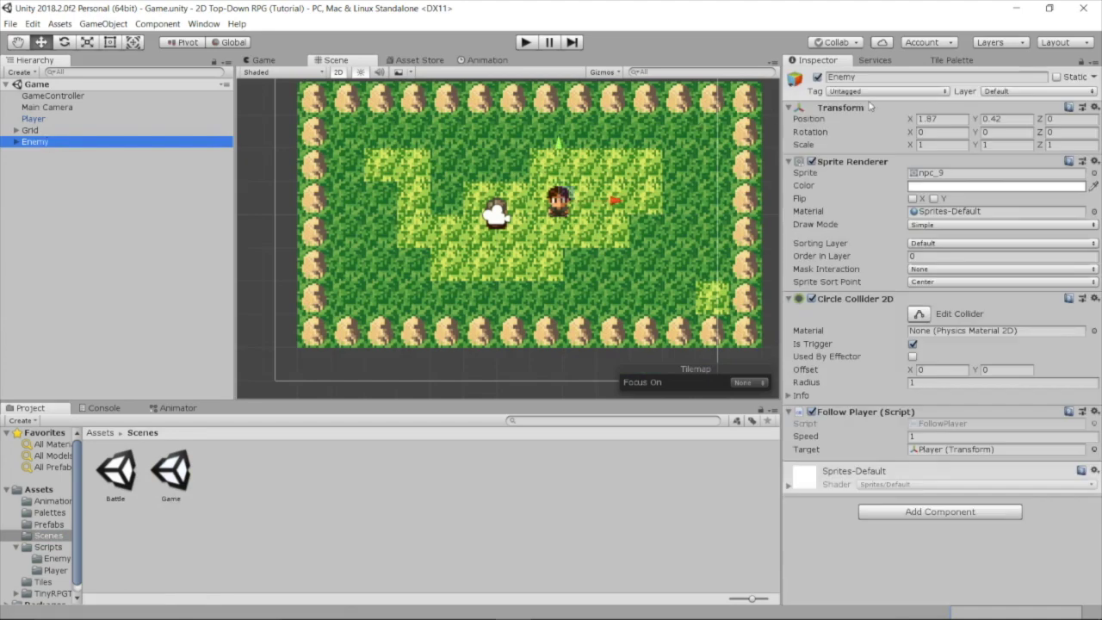
{"action": "left_click", "coordinate": [988, 92]}
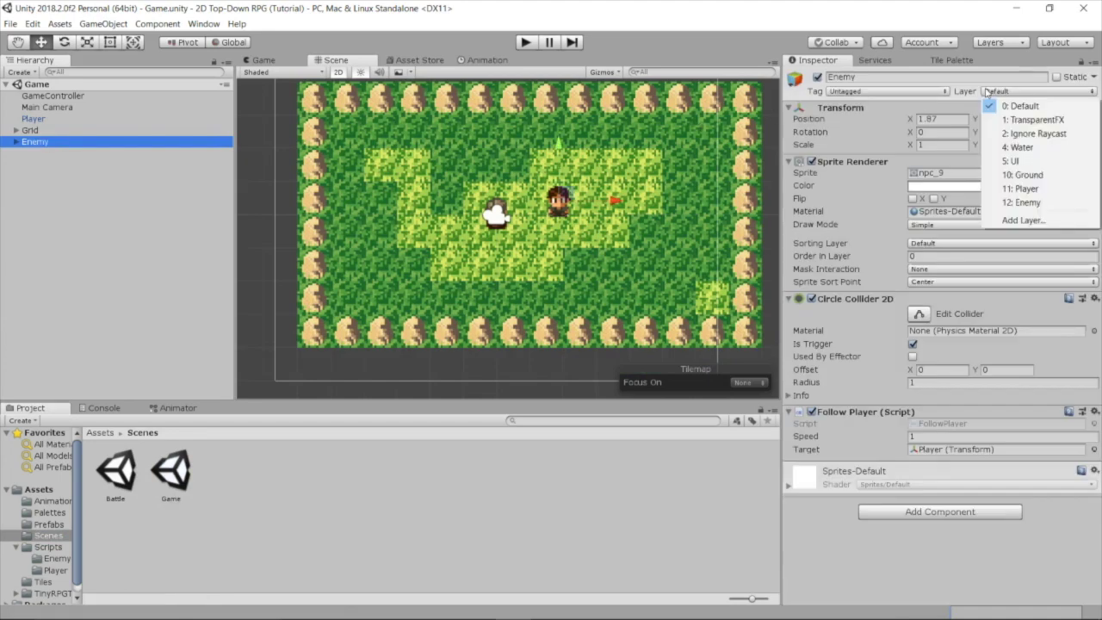
{"action": "left_click", "coordinate": [1022, 199]}
{"action": "left_click", "coordinate": [480, 342]}
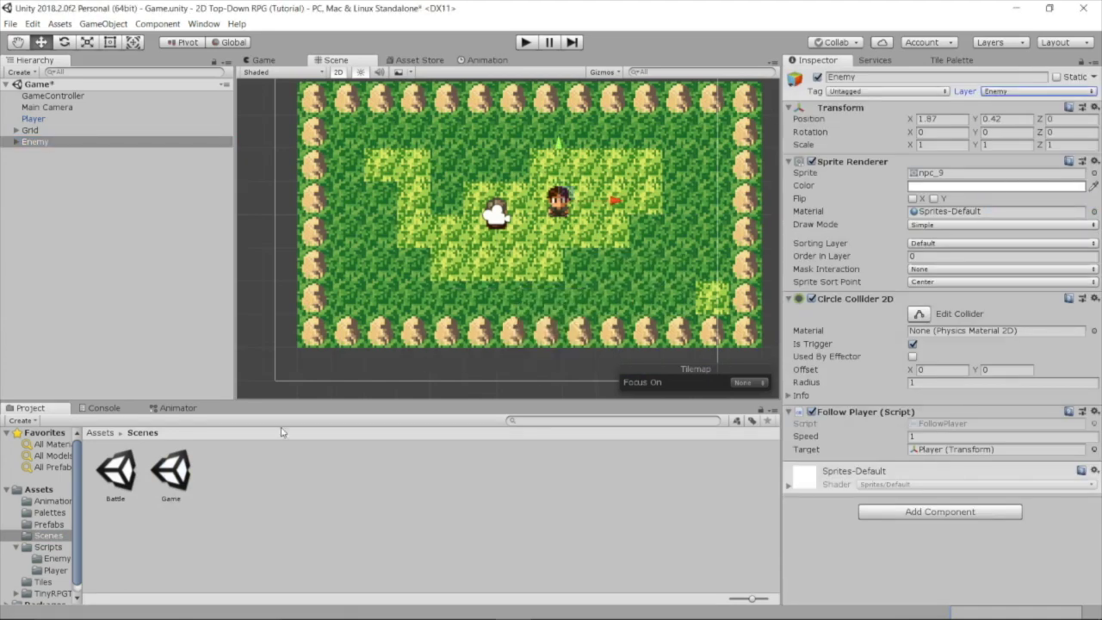
{"action": "double_click", "coordinate": [117, 471]}
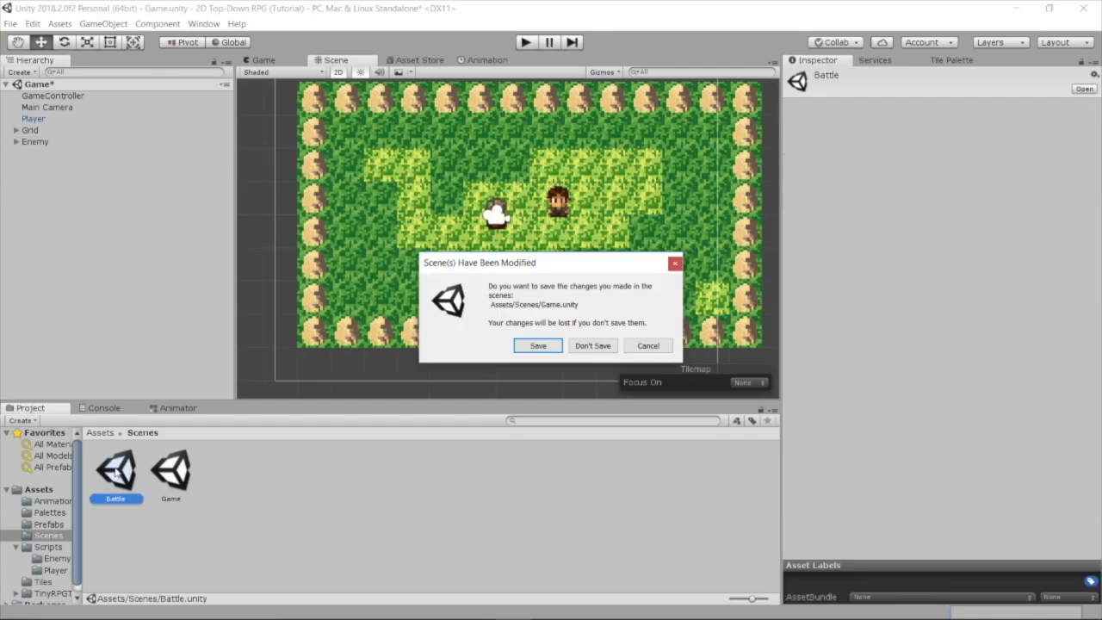
{"action": "left_click", "coordinate": [537, 346]}
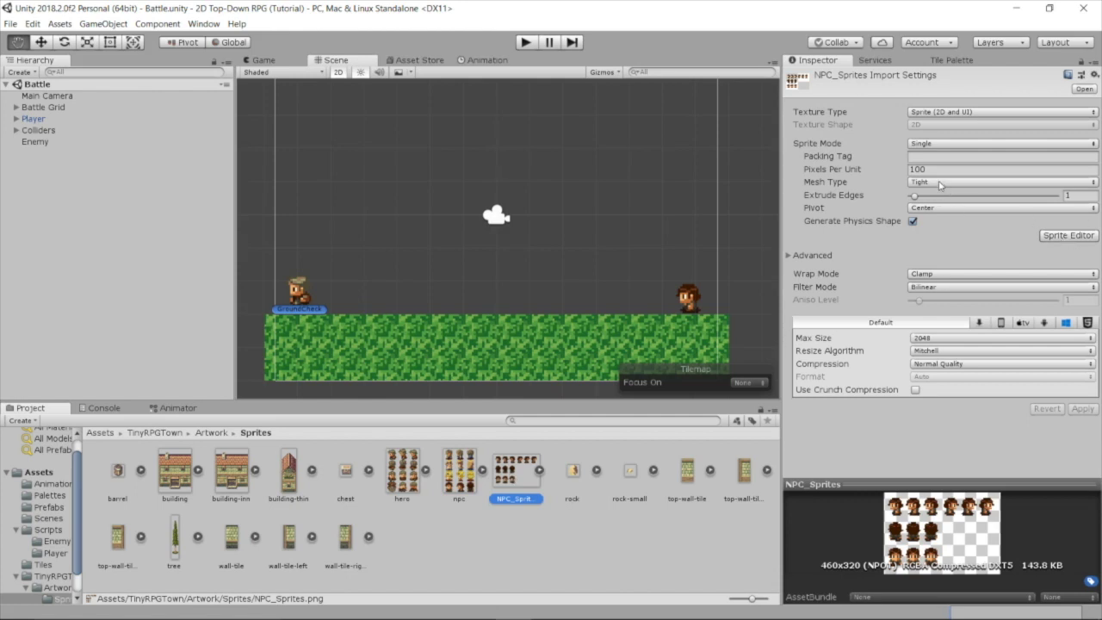
Step: Set NPC_Sprites to Multiple sprite mode and apply it to open the Sprite Editor
{"action": "left_click", "coordinate": [945, 148]}
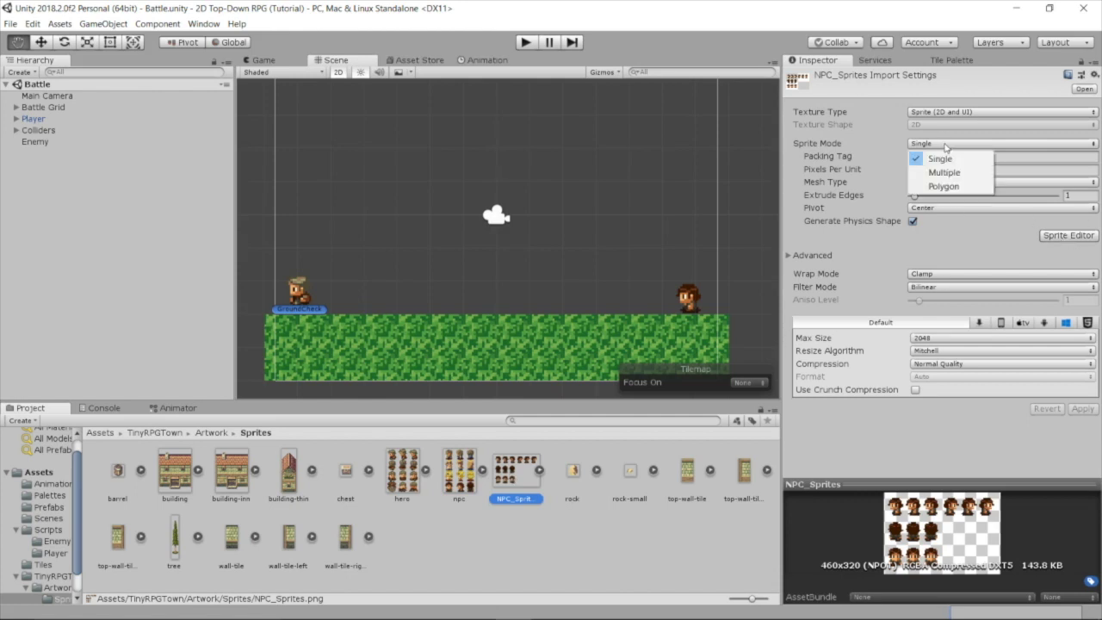
{"action": "left_click", "coordinate": [948, 171]}
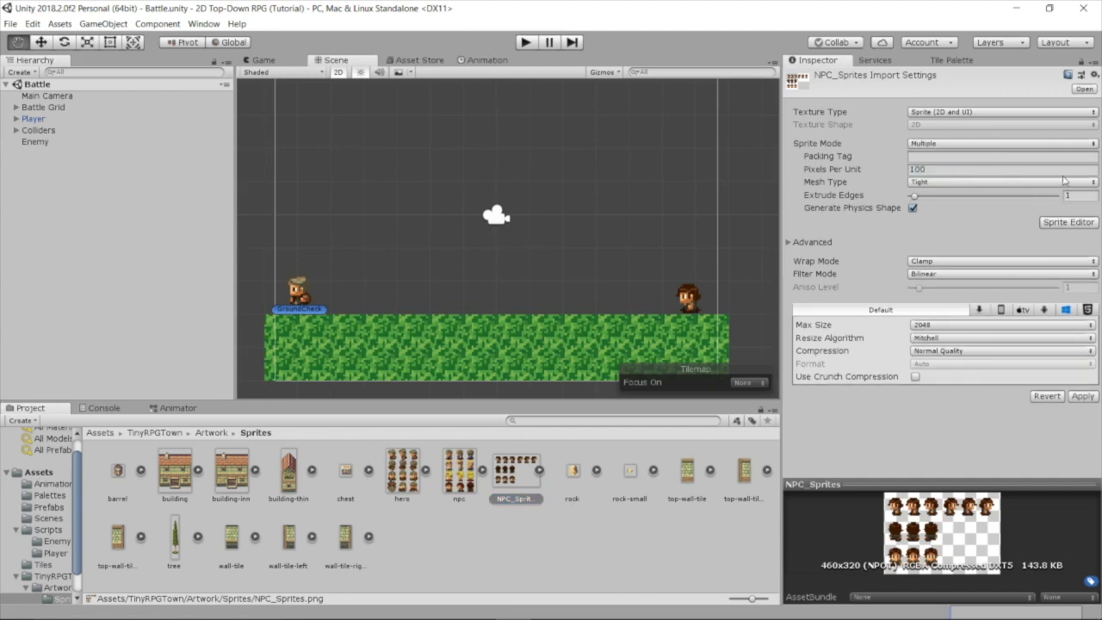
{"action": "left_click", "coordinate": [1068, 223]}
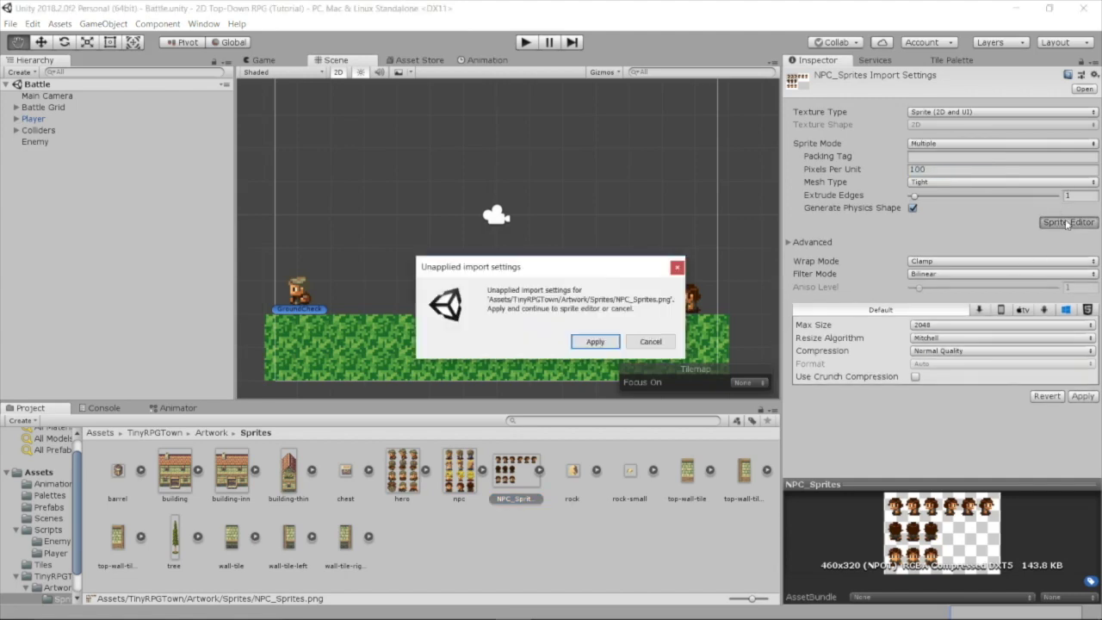
{"action": "left_click", "coordinate": [593, 343]}
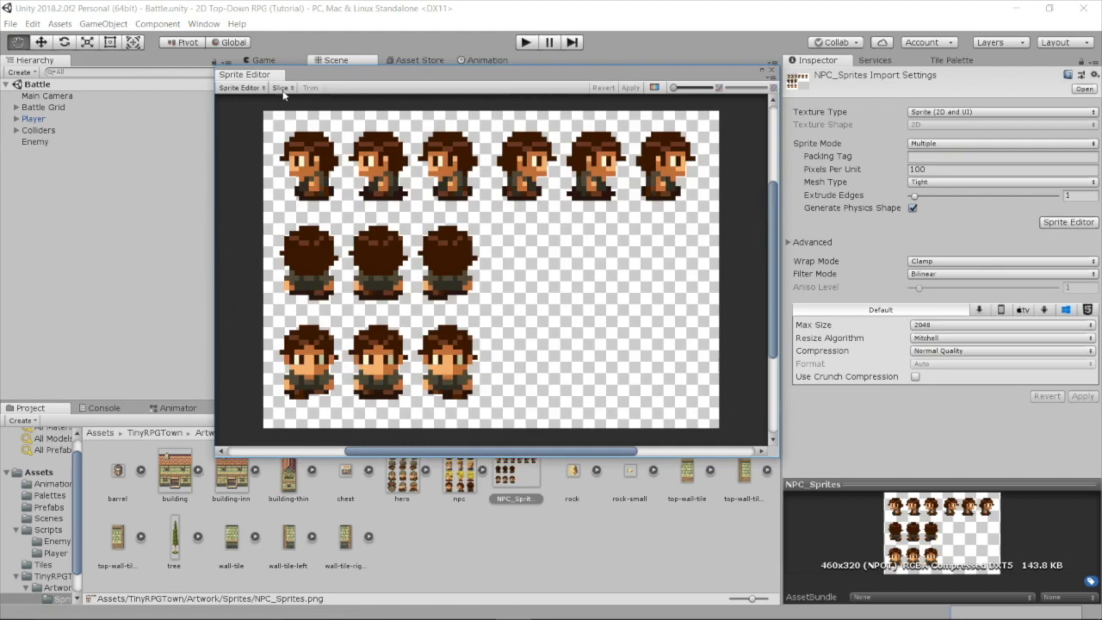
Step: Slice the NPC_Sprites sheet automatically into separate character sprites
{"action": "left_click", "coordinate": [259, 89]}
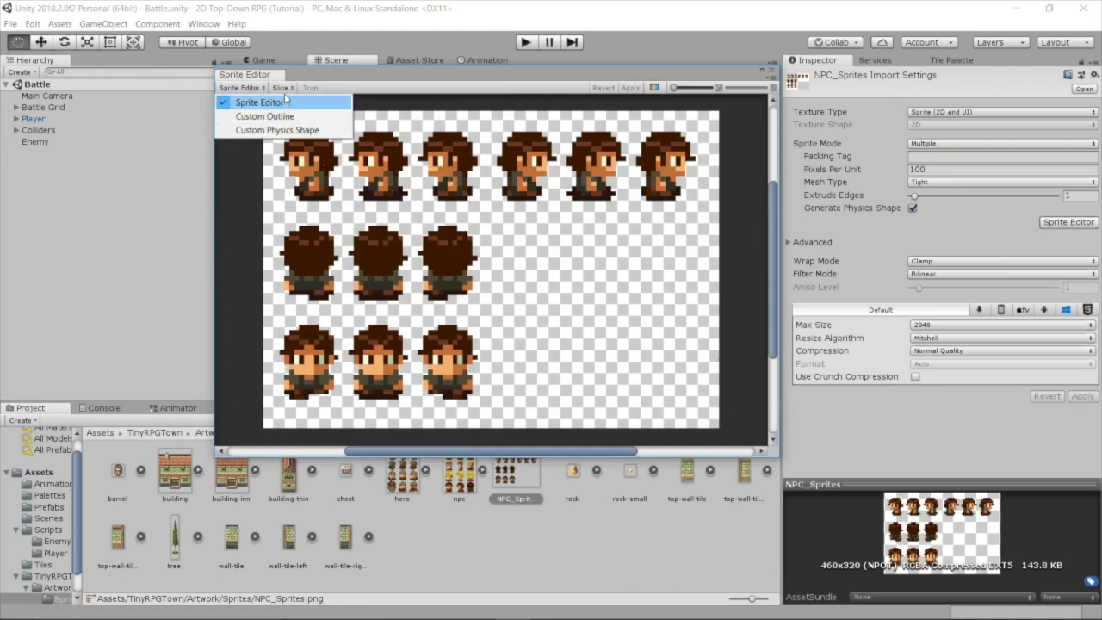
{"action": "left_click", "coordinate": [282, 88]}
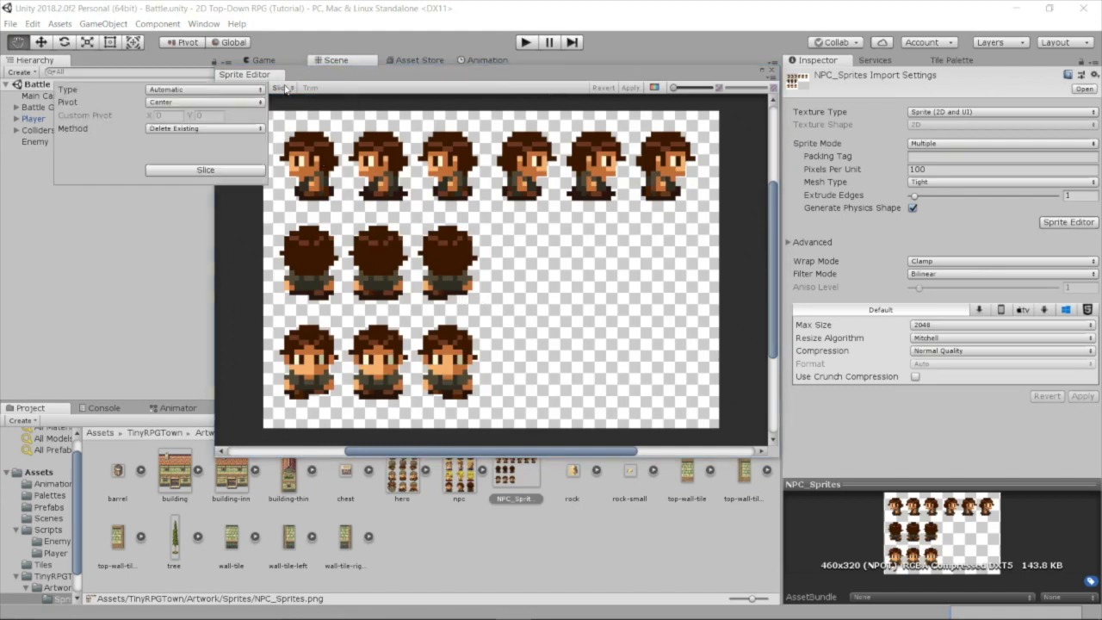
{"action": "left_click", "coordinate": [240, 170]}
{"action": "scroll", "coordinate": [445, 278], "scroll_direction": "up", "scroll_amount": 2}
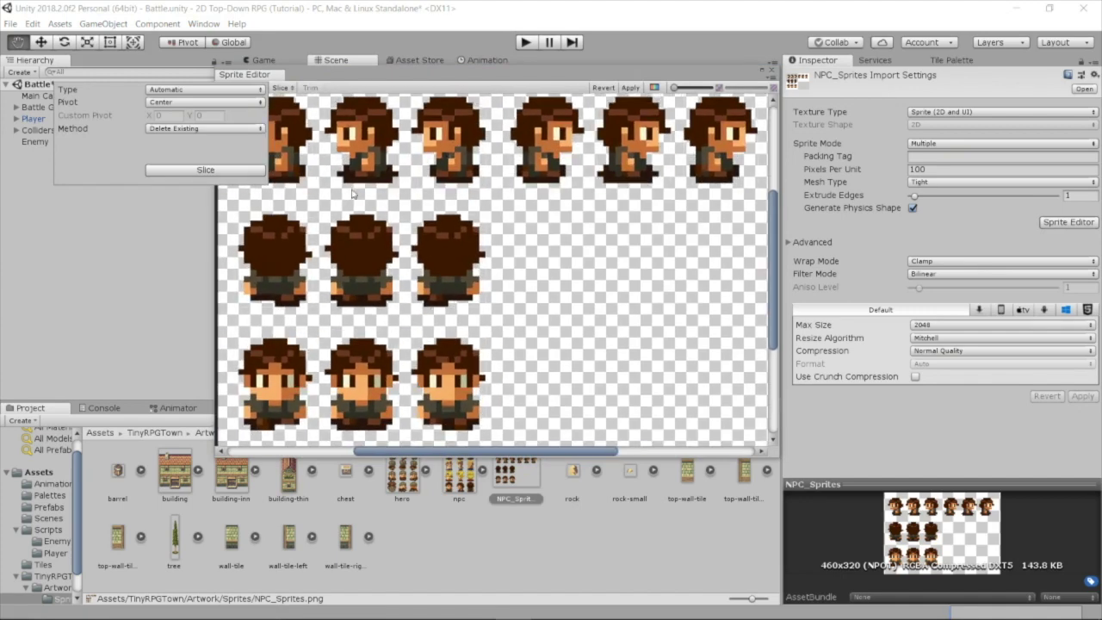
{"action": "scroll", "coordinate": [573, 368], "scroll_direction": "down", "scroll_amount": 2}
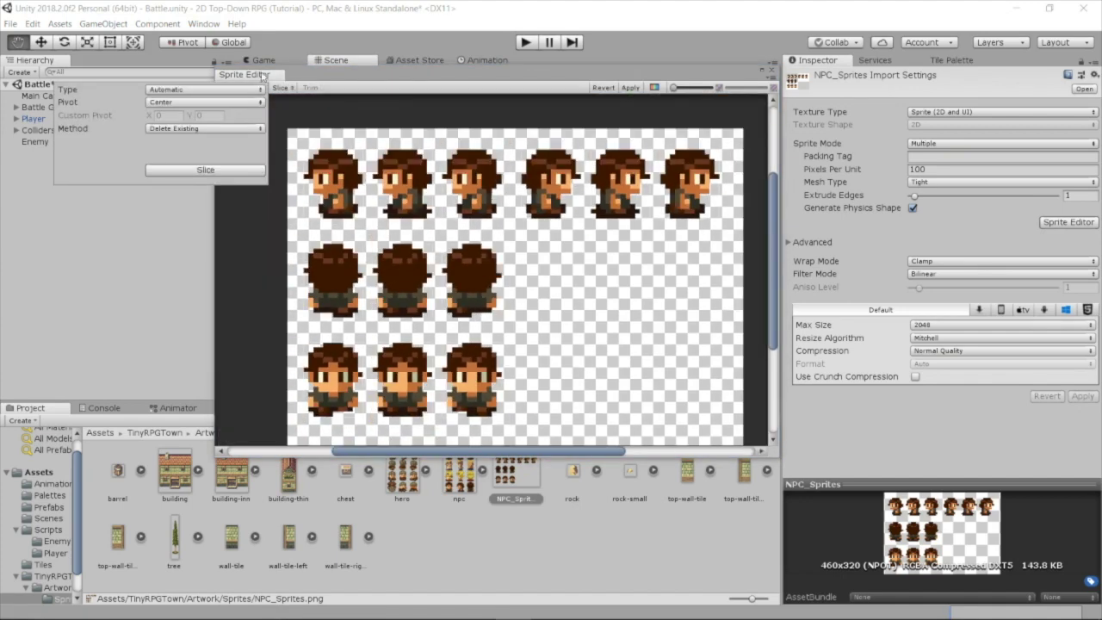
{"action": "left_click", "coordinate": [224, 172]}
{"action": "scroll", "coordinate": [308, 144], "scroll_direction": "up", "scroll_amount": 6}
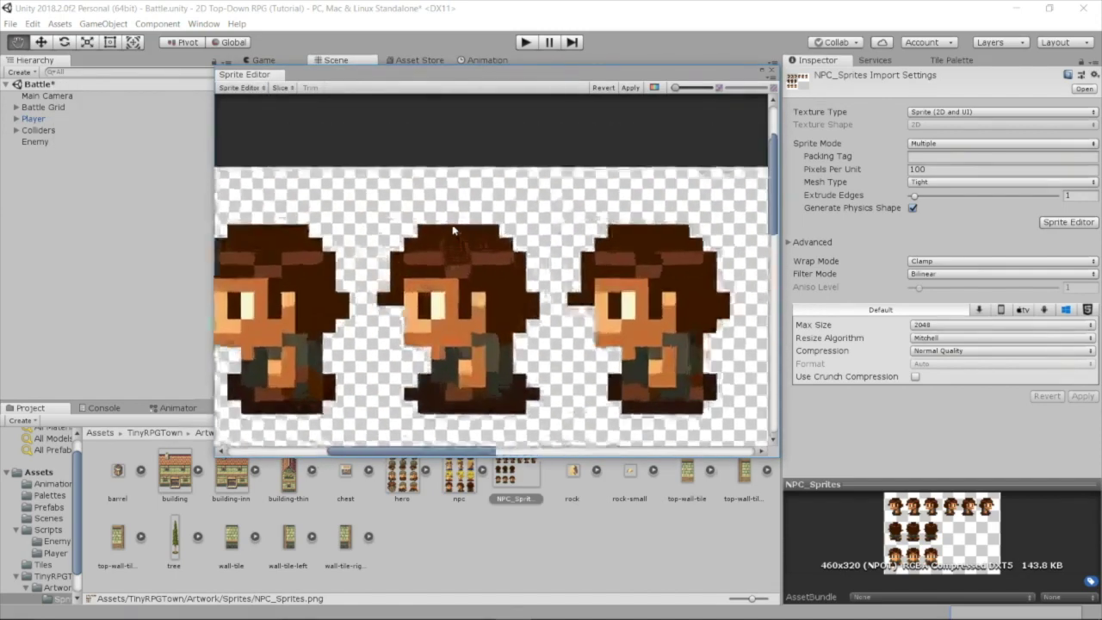
{"action": "scroll", "coordinate": [340, 291], "scroll_direction": "down", "scroll_amount": 3}
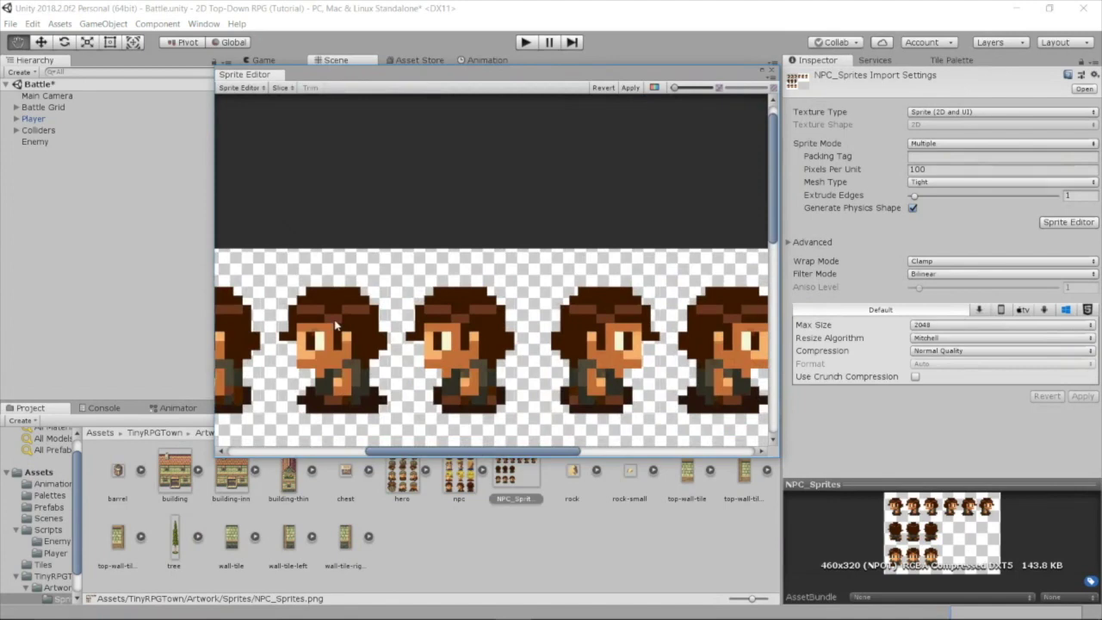
{"action": "scroll", "coordinate": [340, 291], "scroll_direction": "up", "scroll_amount": 6}
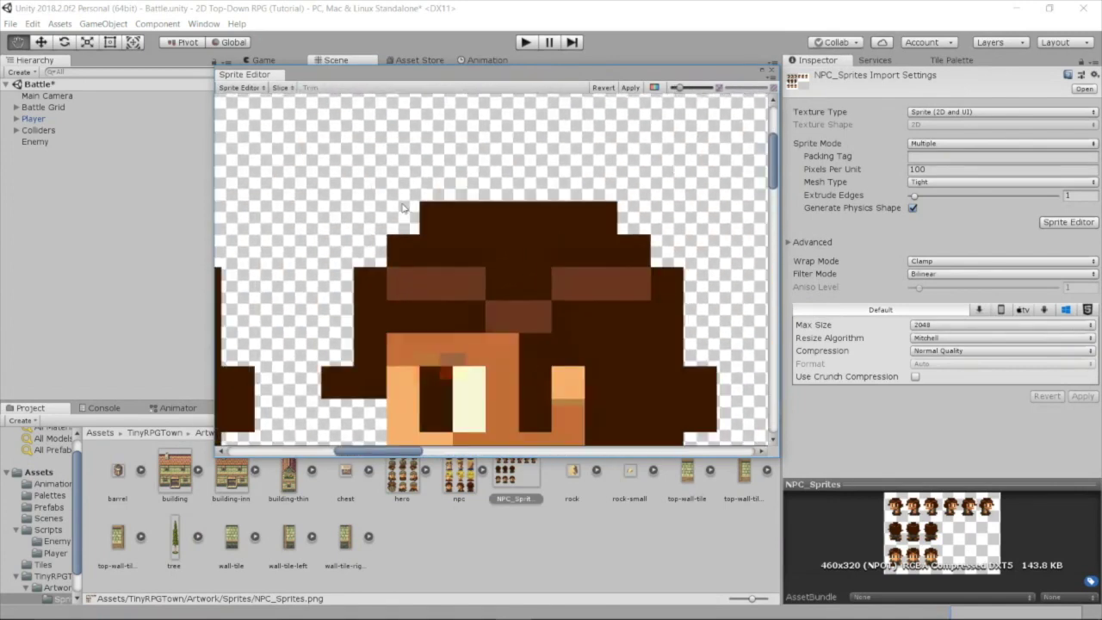
Step: Extend the second top-row sprite's box upward to cover the hair
{"action": "left_click", "coordinate": [276, 87]}
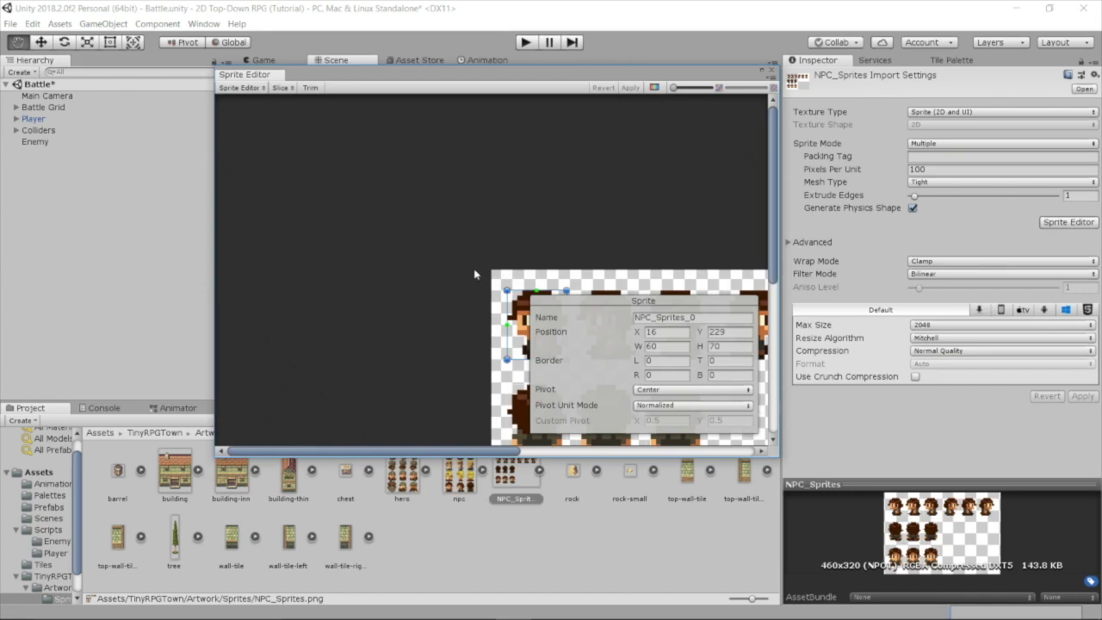
{"action": "left_click", "coordinate": [606, 309]}
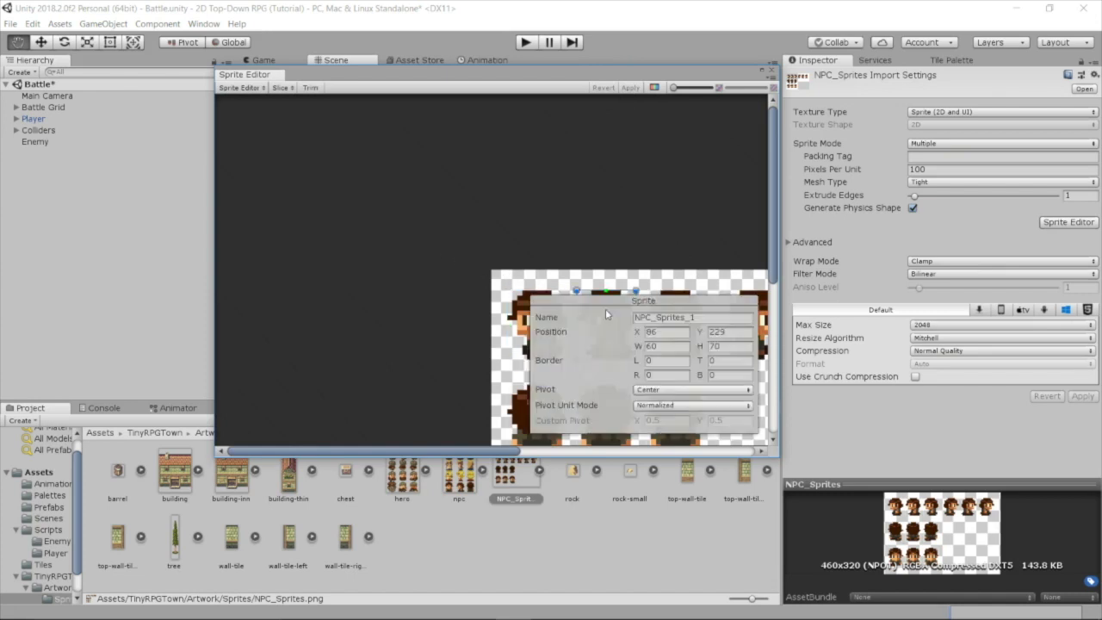
{"action": "scroll", "coordinate": [605, 309], "scroll_direction": "up", "scroll_amount": 10}
{"action": "scroll", "coordinate": [457, 297], "scroll_direction": "down", "scroll_amount": 2}
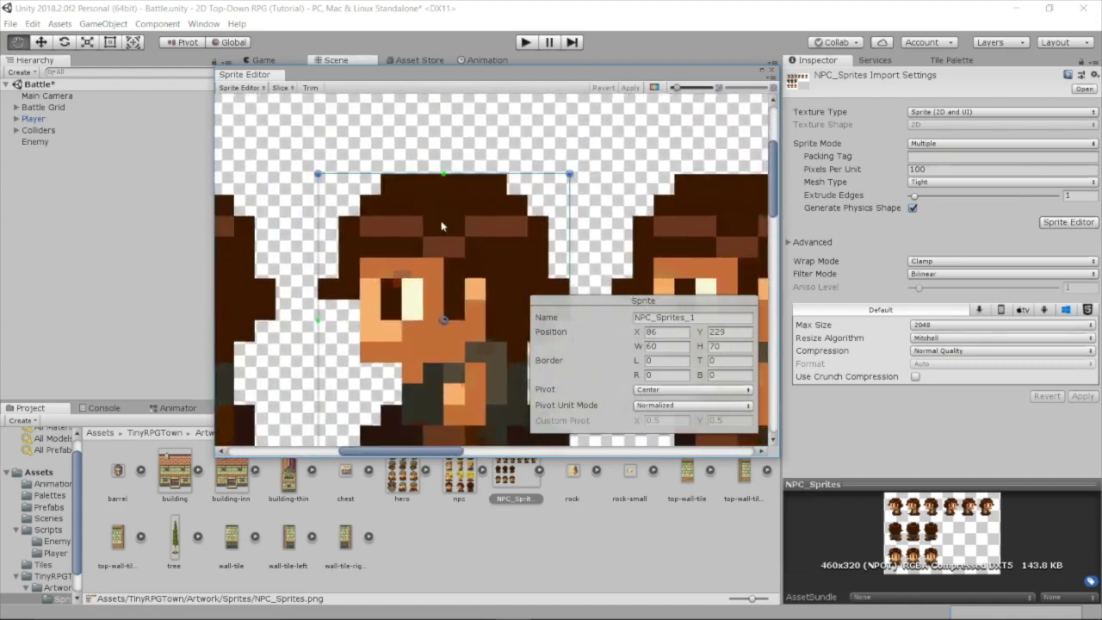
{"action": "scroll", "coordinate": [462, 175], "scroll_direction": "up", "scroll_amount": 3}
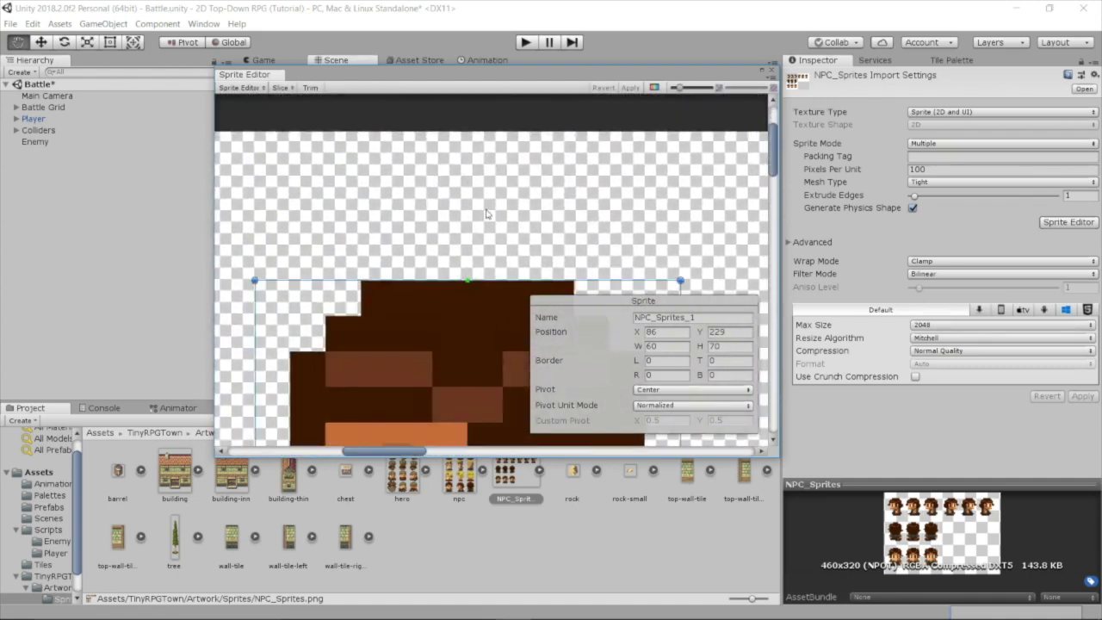
{"action": "left_click_drag", "start_coordinate": [587, 280], "coordinate": [588, 253]}
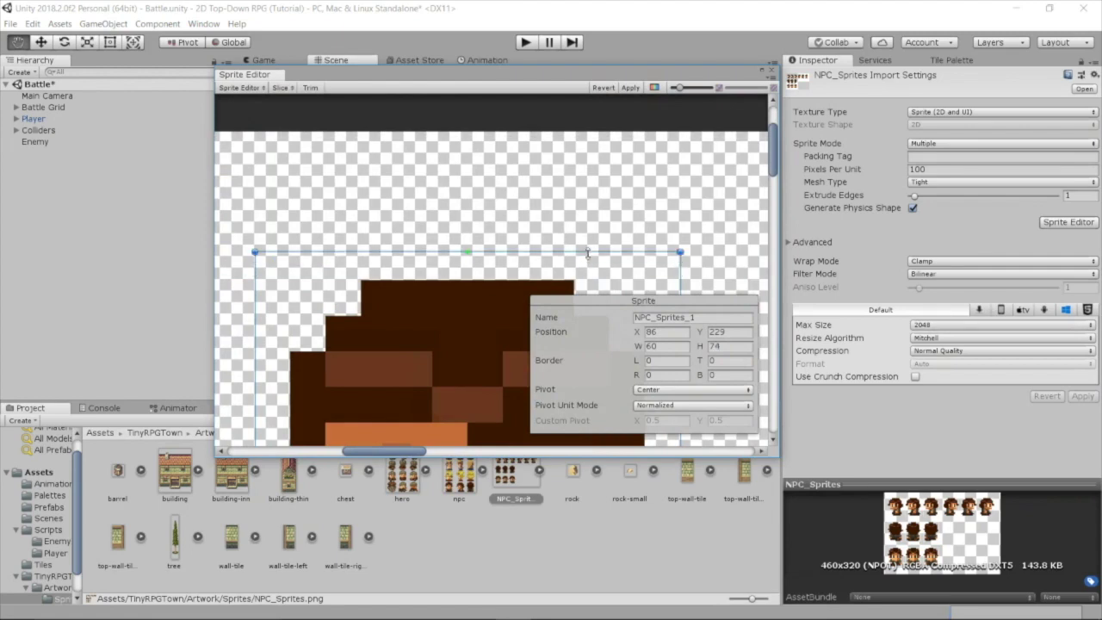
{"action": "scroll", "coordinate": [588, 253], "scroll_direction": "down", "scroll_amount": 10}
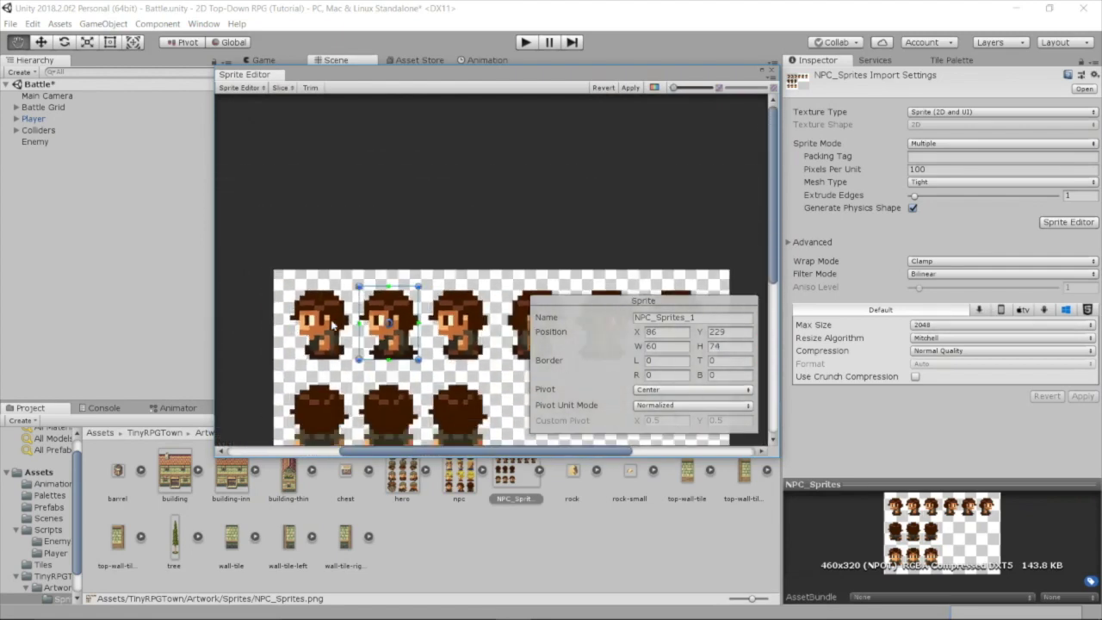
{"action": "scroll", "coordinate": [315, 330], "scroll_direction": "down", "scroll_amount": 1}
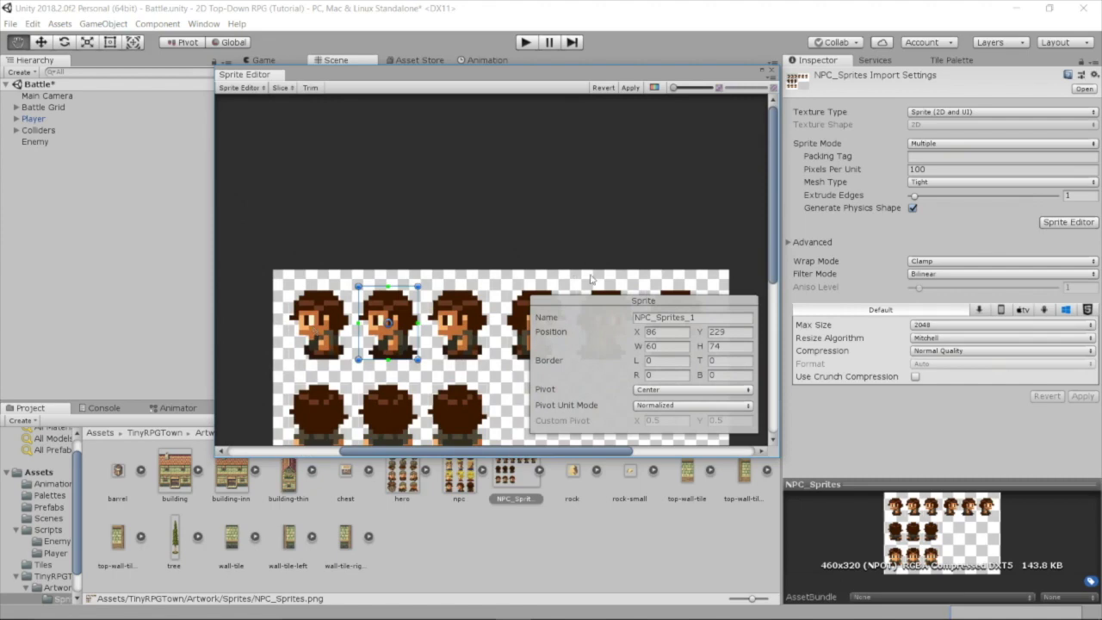
{"action": "scroll", "coordinate": [524, 316], "scroll_direction": "up", "scroll_amount": 5}
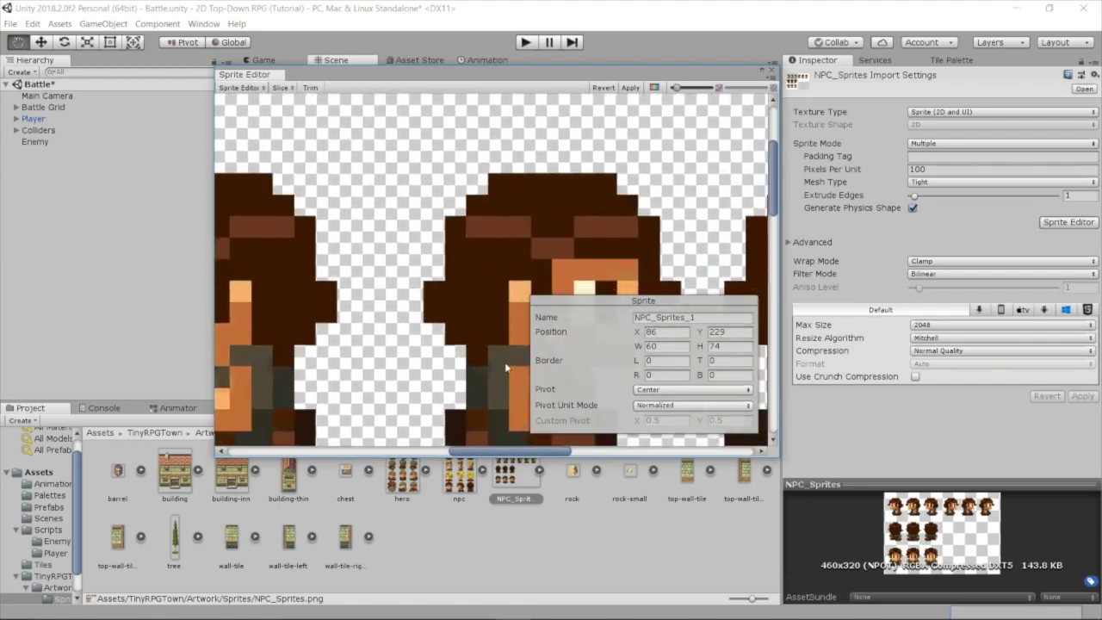
{"action": "scroll", "coordinate": [503, 321], "scroll_direction": "up", "scroll_amount": 4}
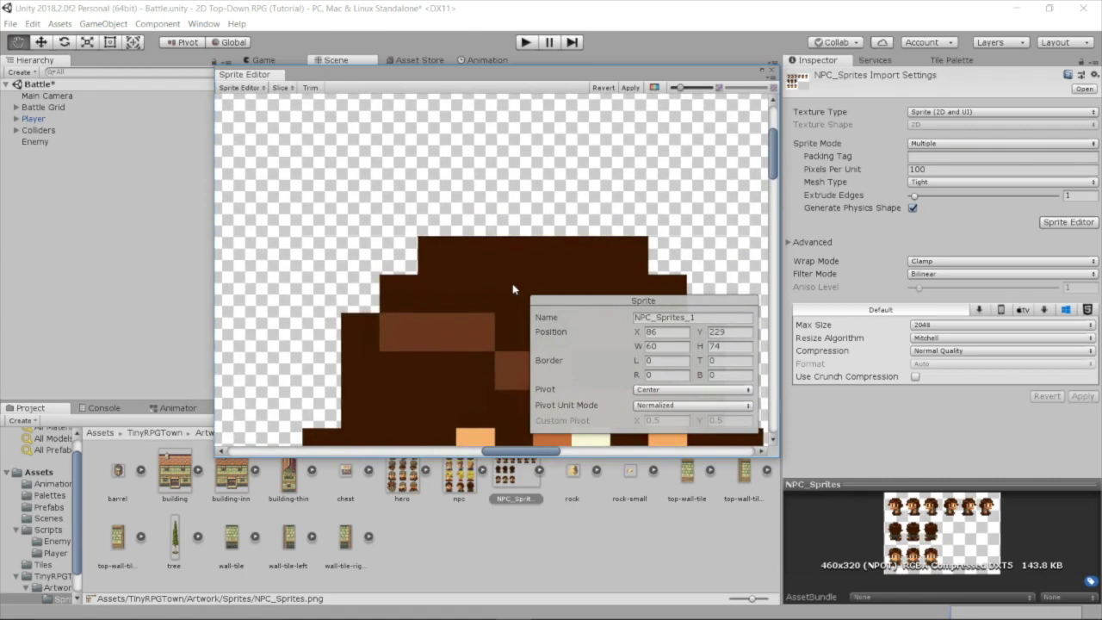
Step: Stretch the NPC_Sprites_3 slice's top edge up to 74 pixels tall
{"action": "left_click", "coordinate": [512, 289]}
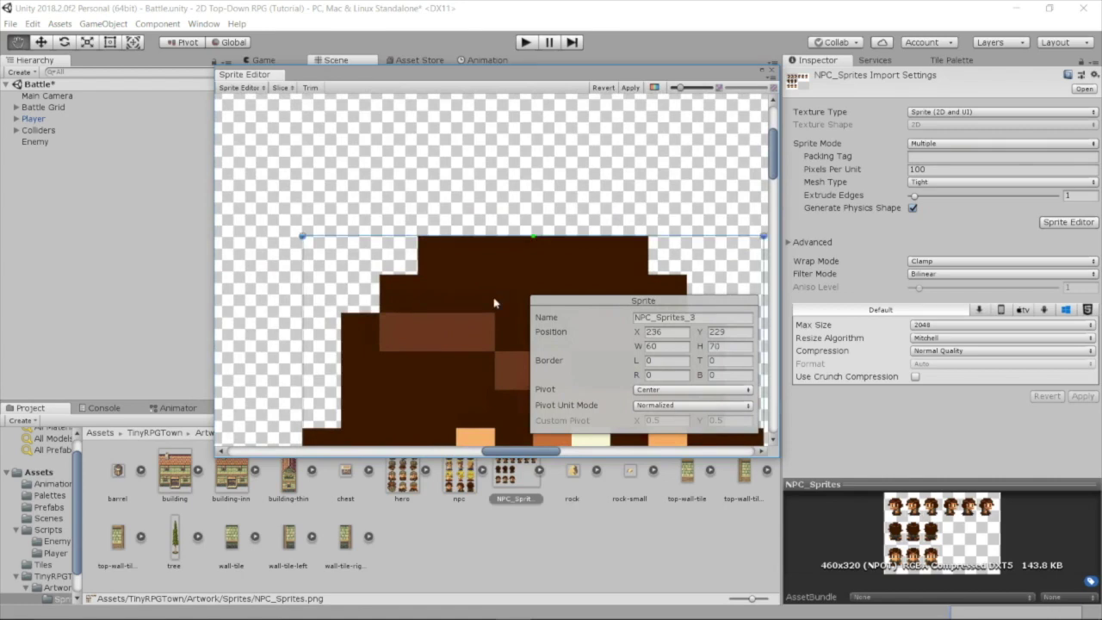
{"action": "left_click_drag", "start_coordinate": [504, 233], "coordinate": [508, 226]}
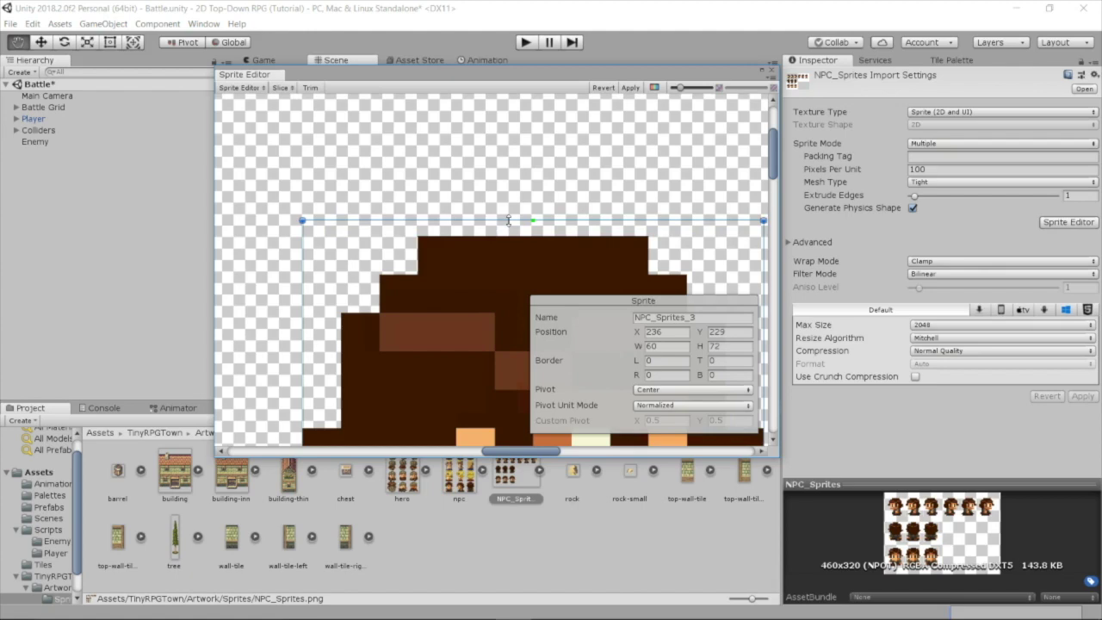
{"action": "left_click_drag", "start_coordinate": [508, 221], "coordinate": [509, 207]}
{"action": "scroll", "coordinate": [402, 314], "scroll_direction": "down", "scroll_amount": 8}
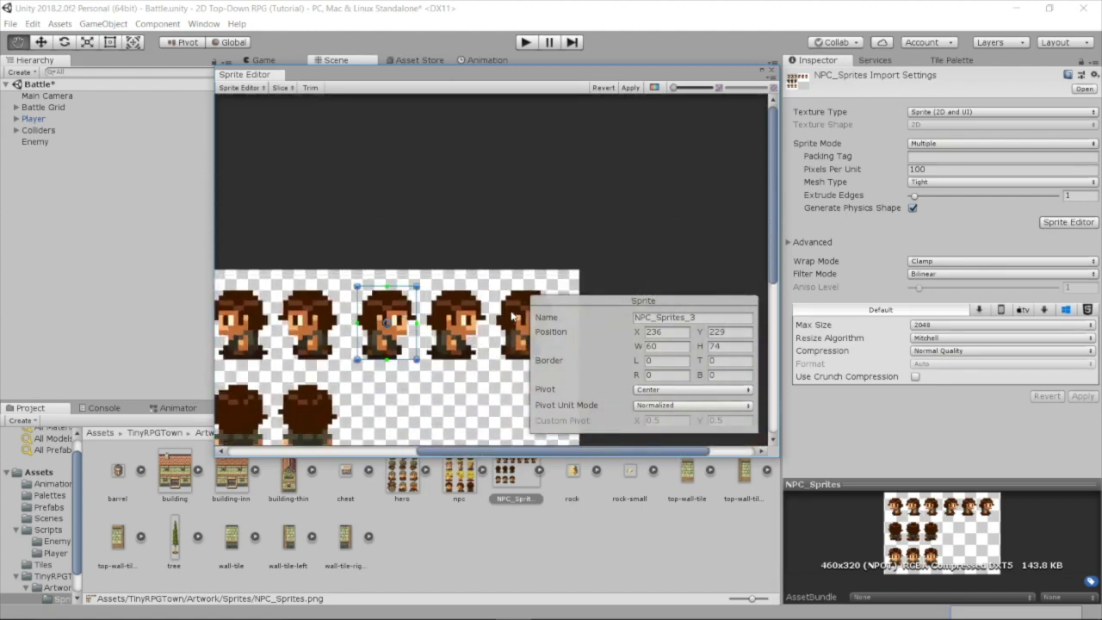
{"action": "scroll", "coordinate": [513, 317], "scroll_direction": "up", "scroll_amount": 10}
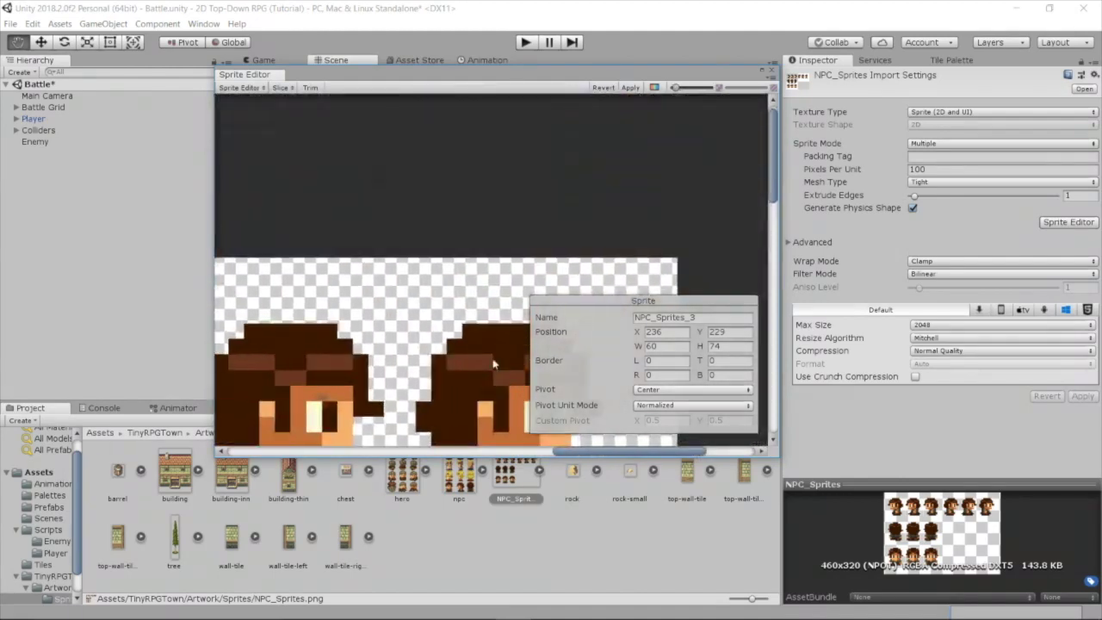
{"action": "scroll", "coordinate": [495, 364], "scroll_direction": "down", "scroll_amount": 8}
Step: Select the NPC_Sprites_6 and NPC_Sprites_11 slices in the lower rows, then close the Sprite Editor
{"action": "left_click", "coordinate": [395, 254]}
{"action": "left_click_drag", "start_coordinate": [413, 452], "coordinate": [362, 452]}
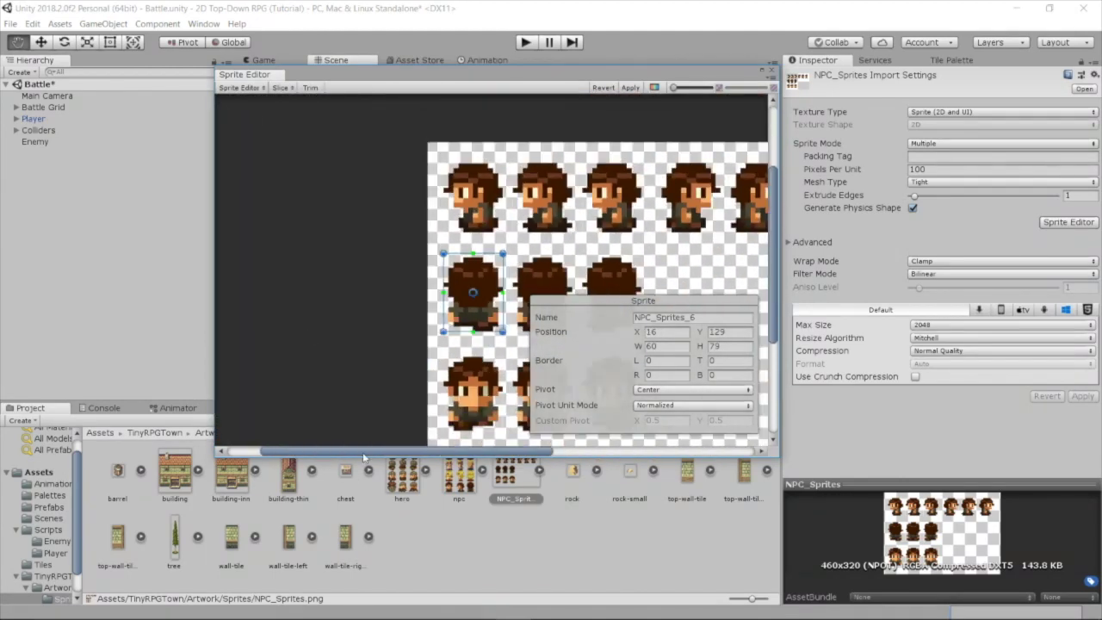
{"action": "scroll", "coordinate": [463, 259], "scroll_direction": "up", "scroll_amount": 5}
{"action": "scroll", "coordinate": [463, 258], "scroll_direction": "down", "scroll_amount": 5}
{"action": "left_click", "coordinate": [461, 394]}
{"action": "scroll", "coordinate": [463, 144], "scroll_direction": "up", "scroll_amount": 8}
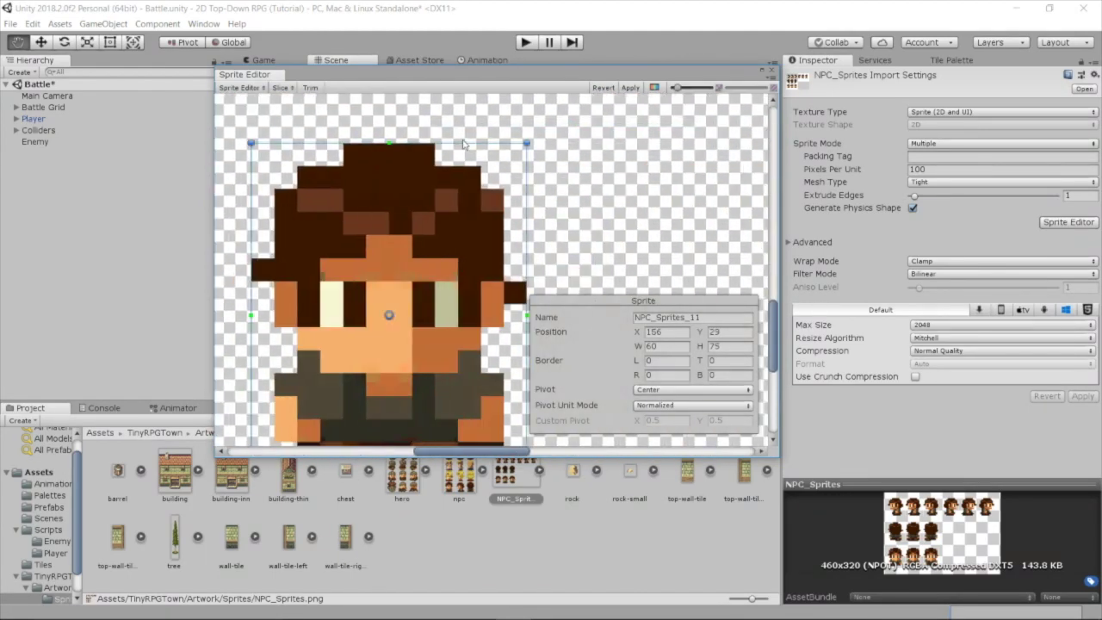
{"action": "scroll", "coordinate": [464, 144], "scroll_direction": "down", "scroll_amount": 7}
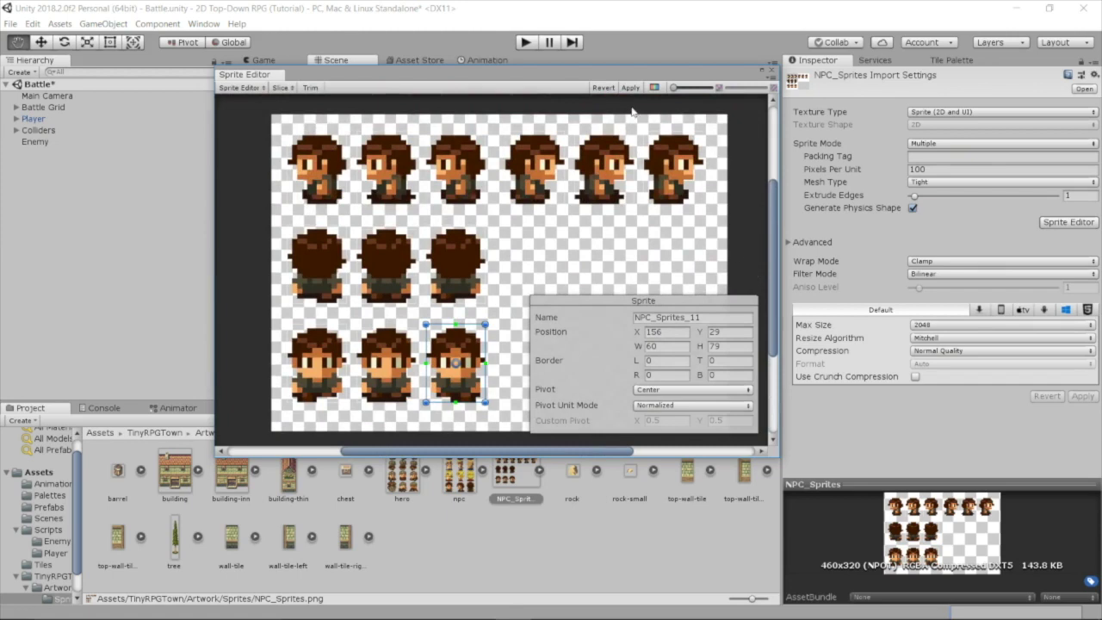
{"action": "left_click", "coordinate": [771, 73]}
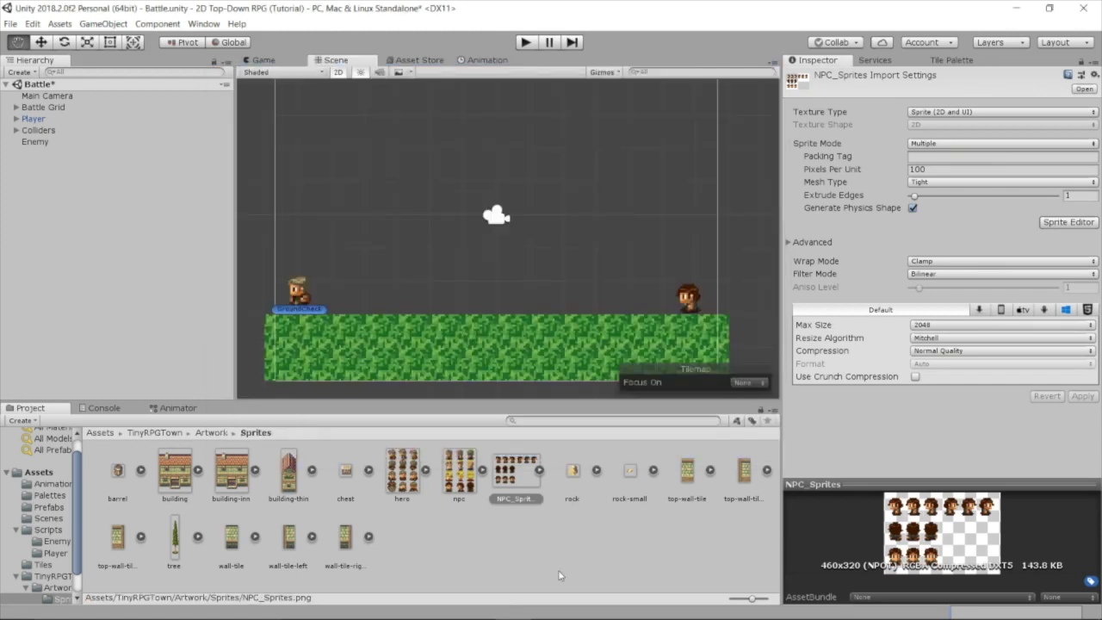
Step: Start creating an animation for the Enemy and make a new Enemy folder inside Animations
{"action": "left_click", "coordinate": [39, 143]}
{"action": "left_click", "coordinate": [475, 61]}
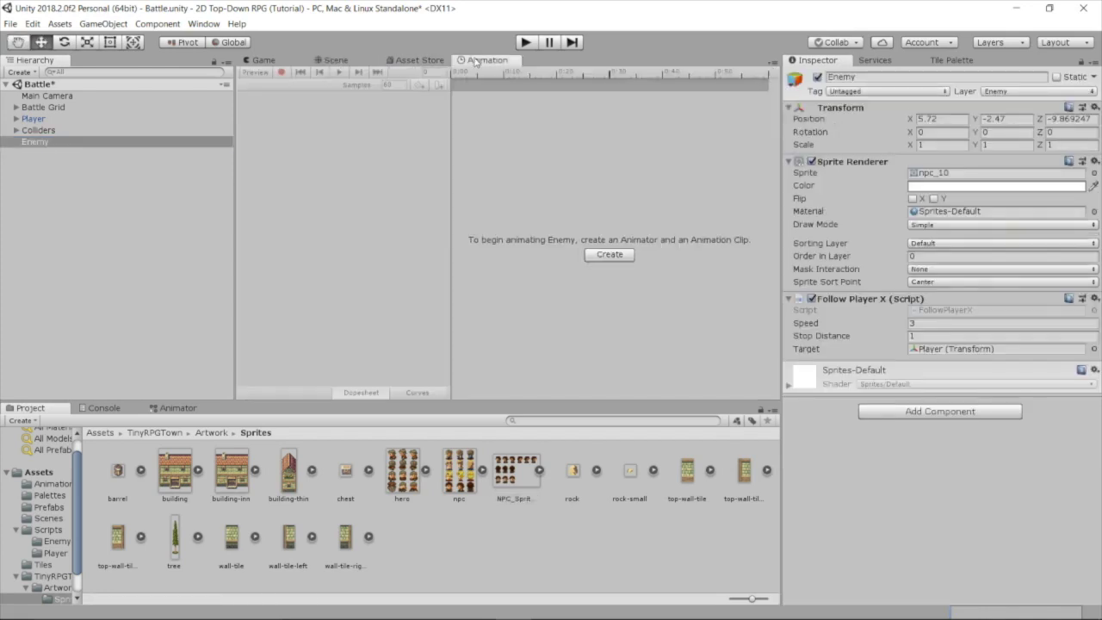
{"action": "left_click", "coordinate": [615, 258]}
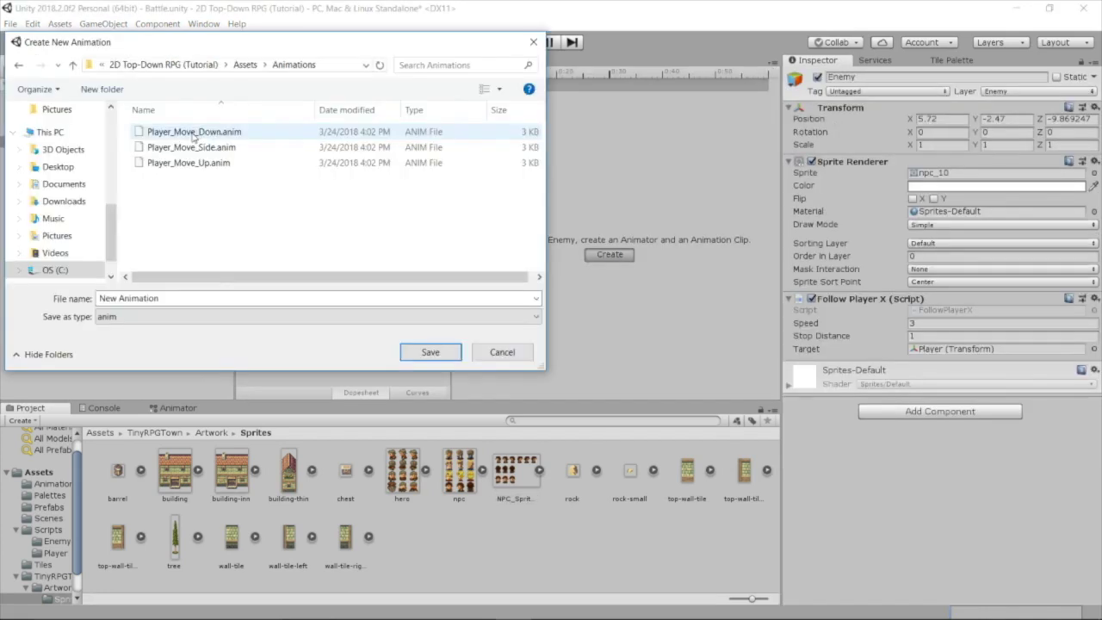
{"action": "right_click", "coordinate": [215, 212]}
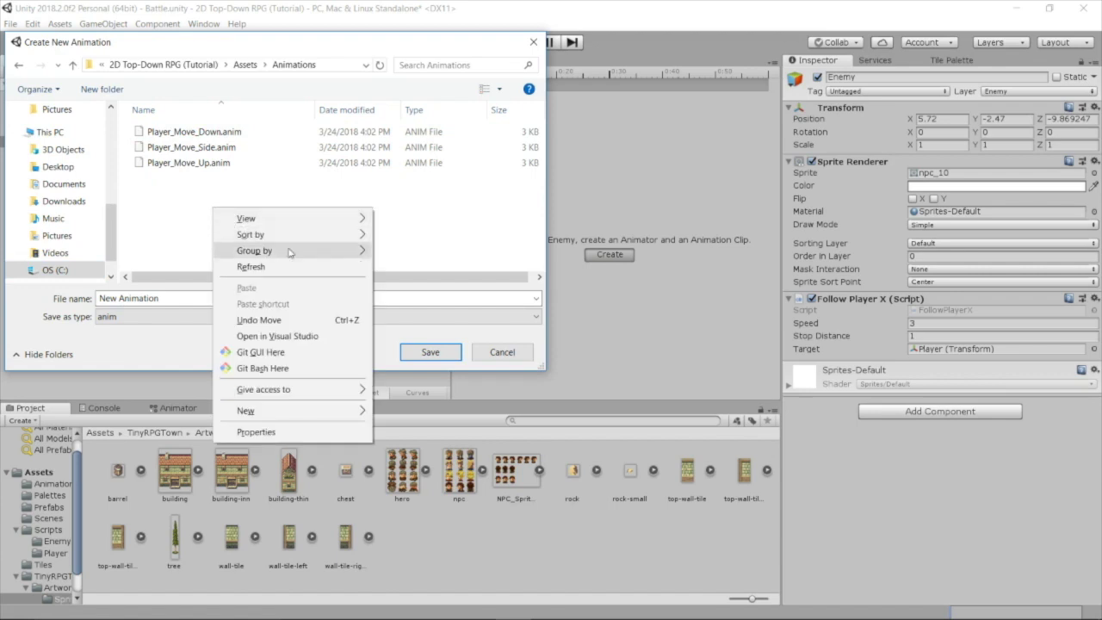
{"action": "mouse_move", "coordinate": [259, 410]}
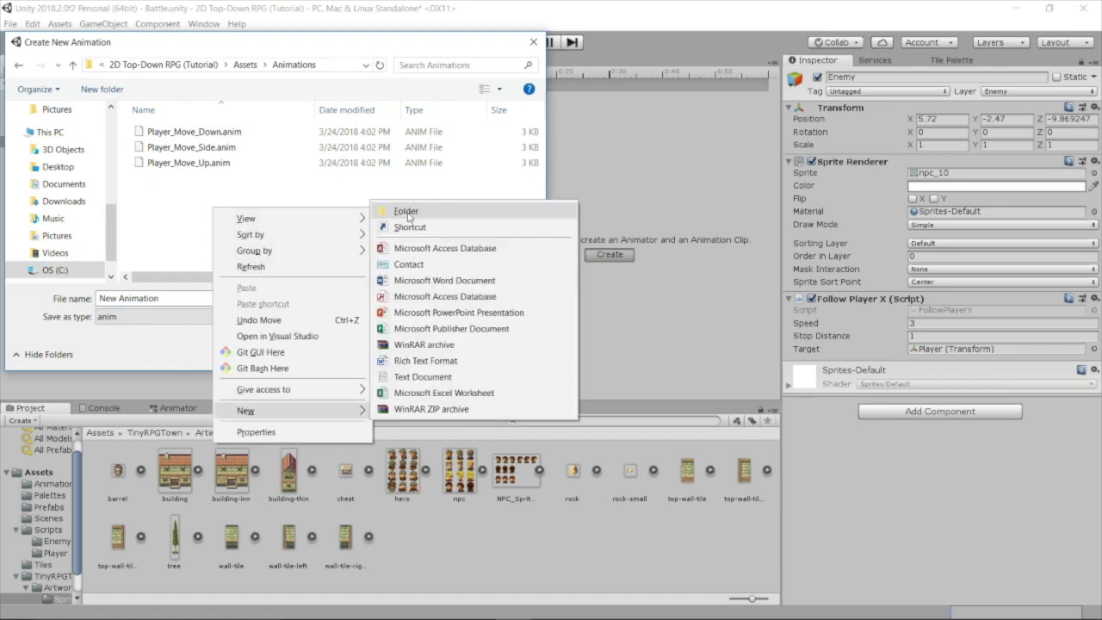
{"action": "left_click", "coordinate": [409, 217]}
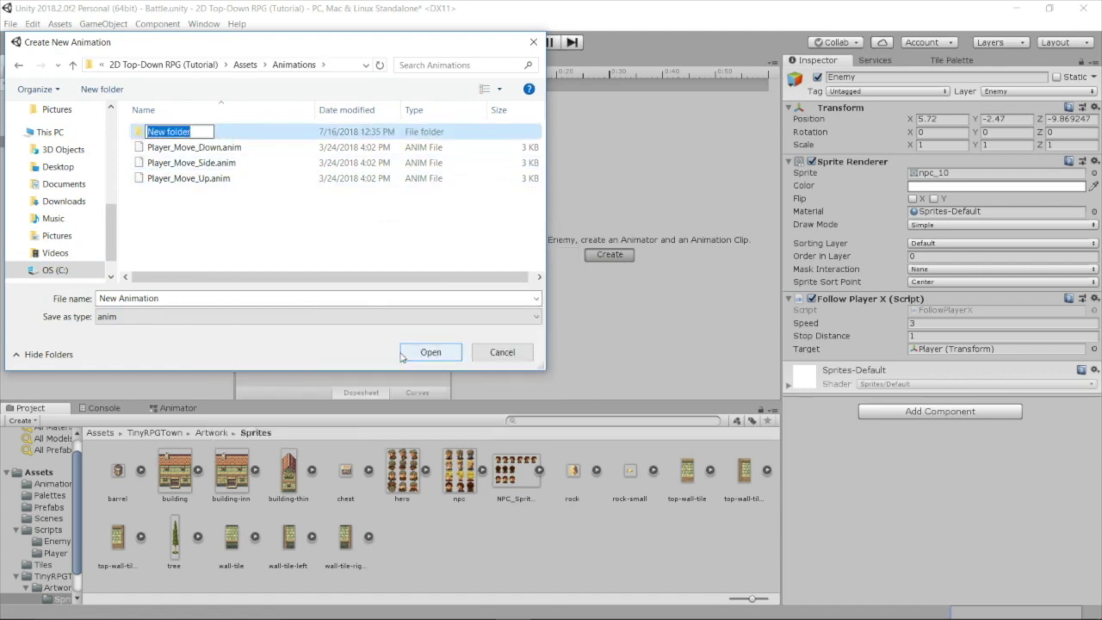
{"action": "type", "text": "Enemy"}
{"action": "key", "text": "Return"}
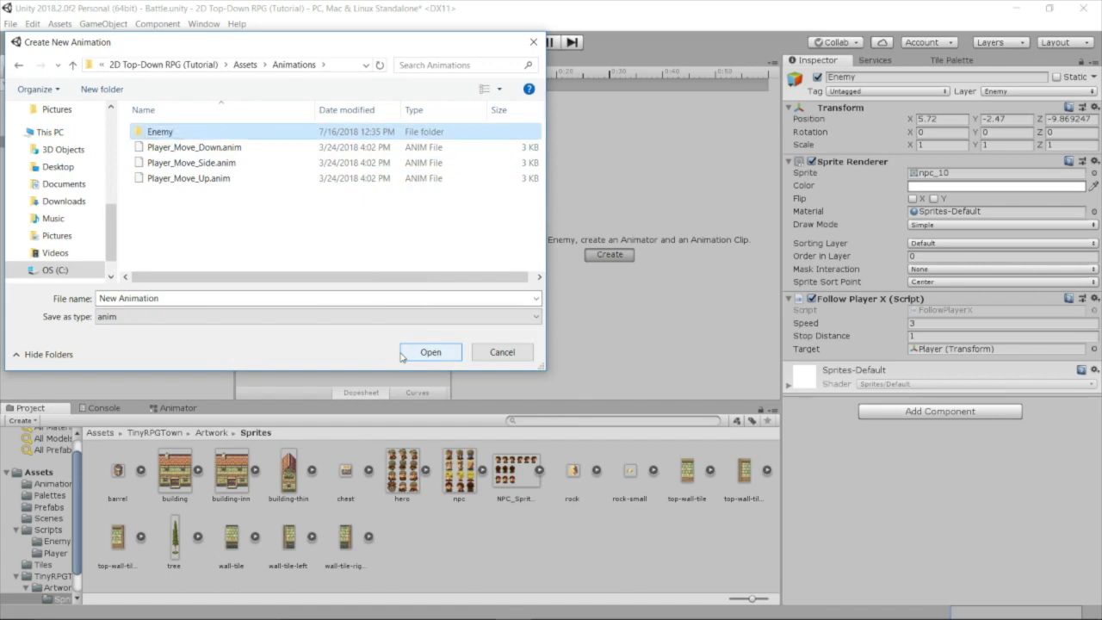
Step: Save the new clip as EnemyWalkX inside the Enemy folder
{"action": "double_click", "coordinate": [275, 134]}
{"action": "left_click", "coordinate": [218, 297]}
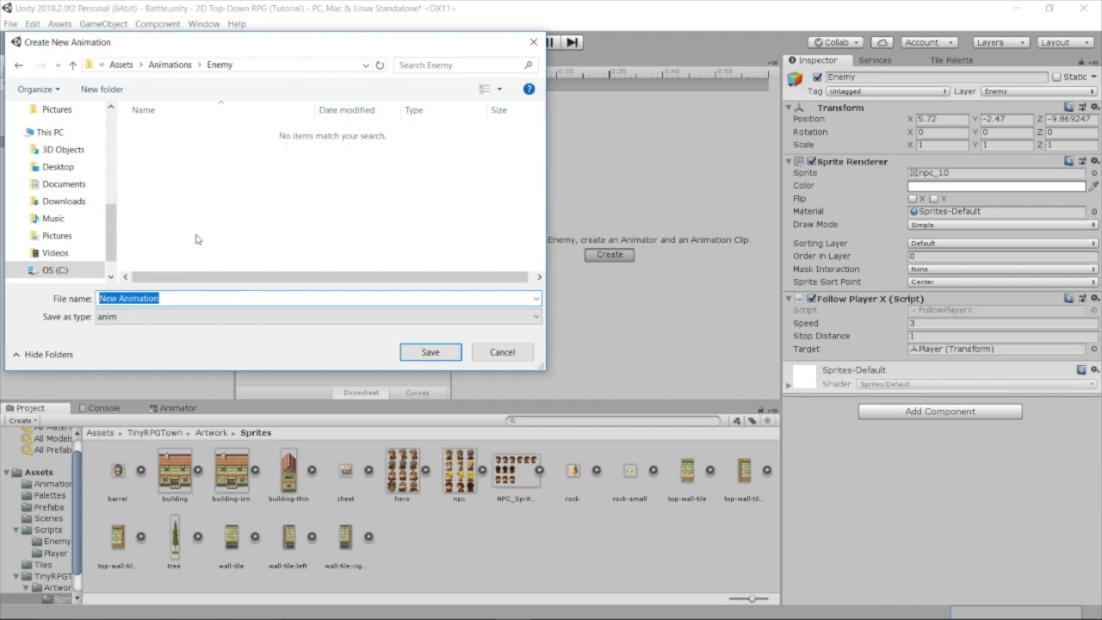
{"action": "type", "text": "EnemyWalkX"}
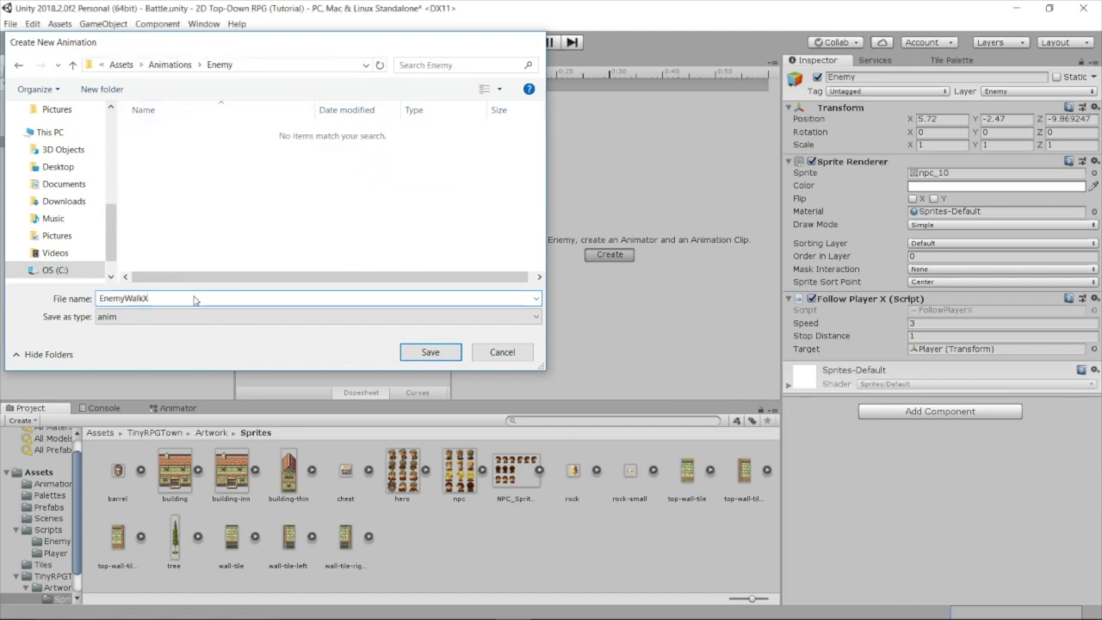
{"action": "key", "text": "Return"}
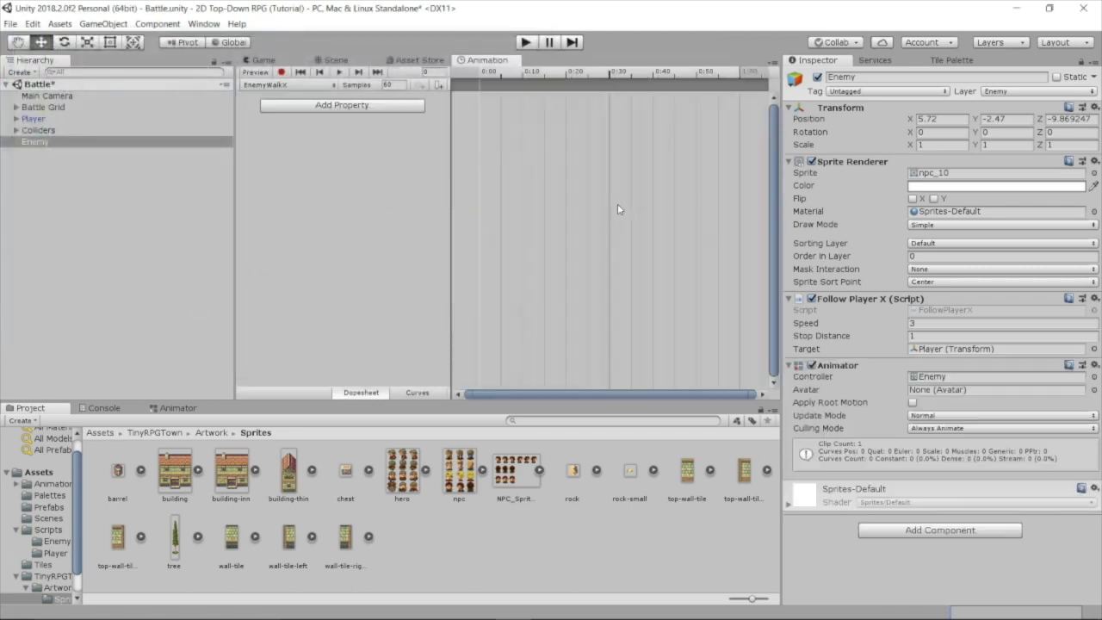
Step: Drag NPC_Sprites_0 through NPC_Sprites_2 into the EnemyWalkX clip as keyframes
{"action": "left_click", "coordinate": [524, 472]}
{"action": "left_click", "coordinate": [539, 470]}
{"action": "left_click", "coordinate": [568, 472]}
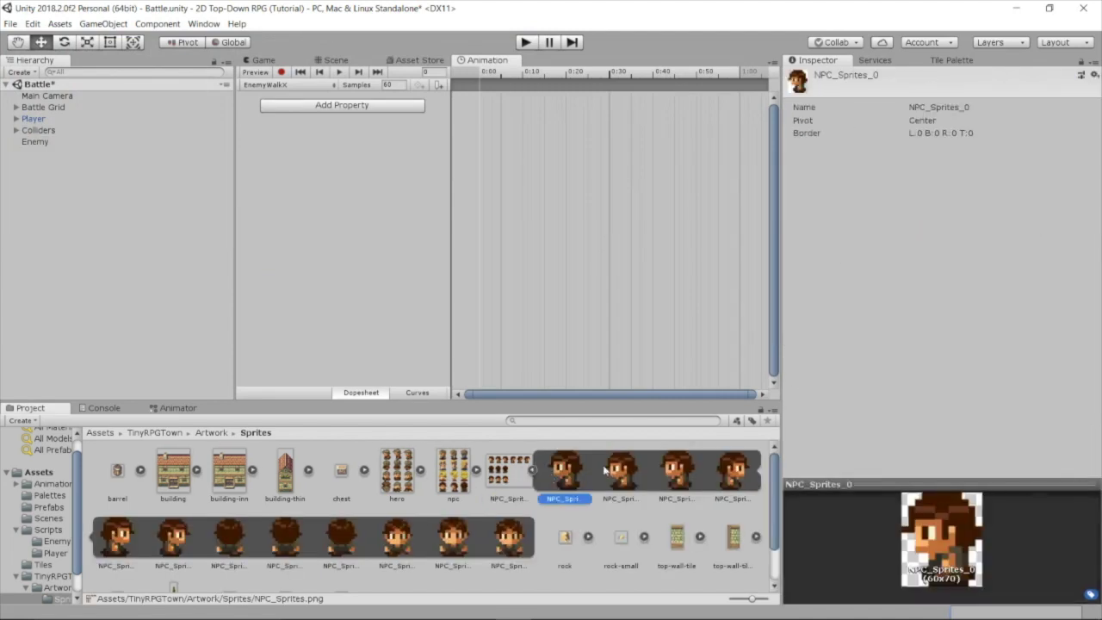
{"action": "left_click", "coordinate": [673, 472], "text": "shift"}
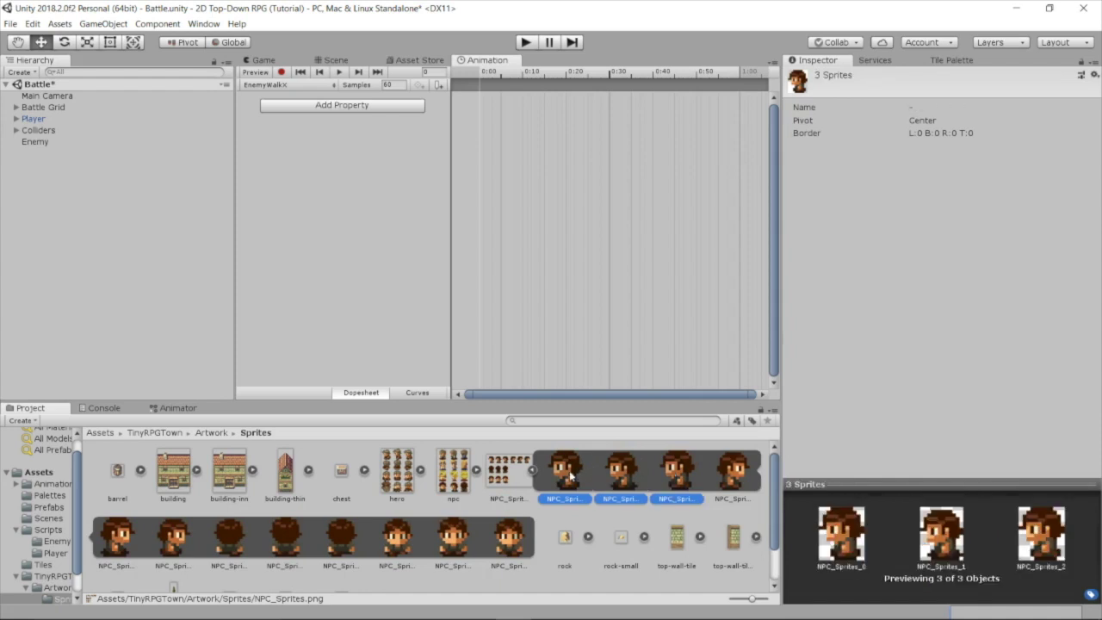
{"action": "left_click_drag", "start_coordinate": [491, 112], "coordinate": [480, 95]}
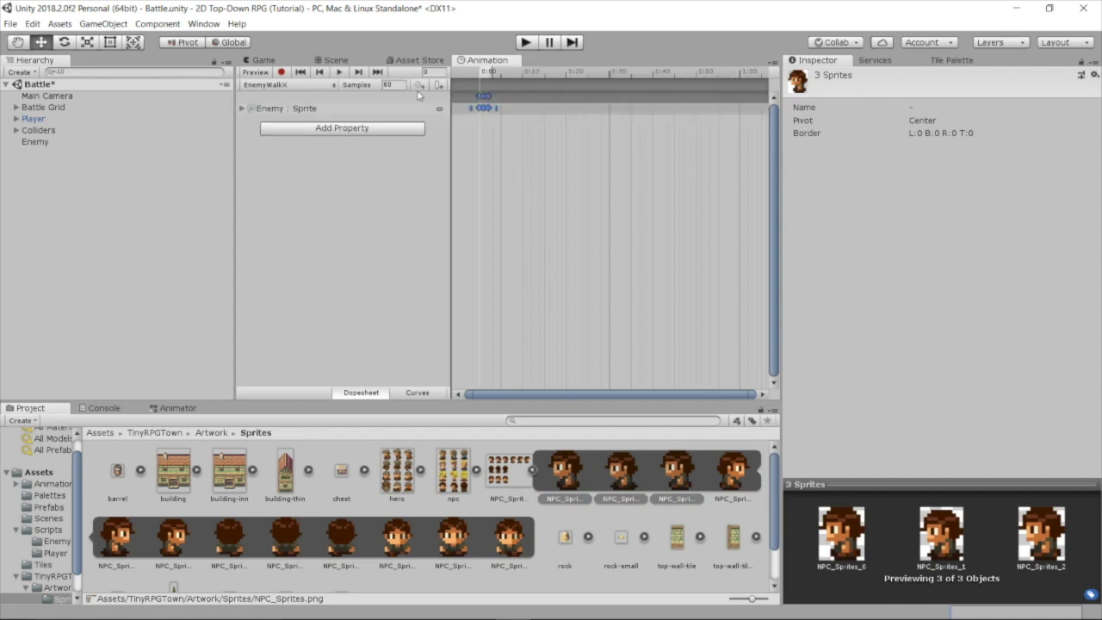
Step: Dock the Animation panel below the scene view and preview the walk
{"action": "left_click", "coordinate": [502, 62]}
{"action": "left_click_drag", "start_coordinate": [480, 62], "coordinate": [249, 417]}
{"action": "left_click", "coordinate": [103, 421]}
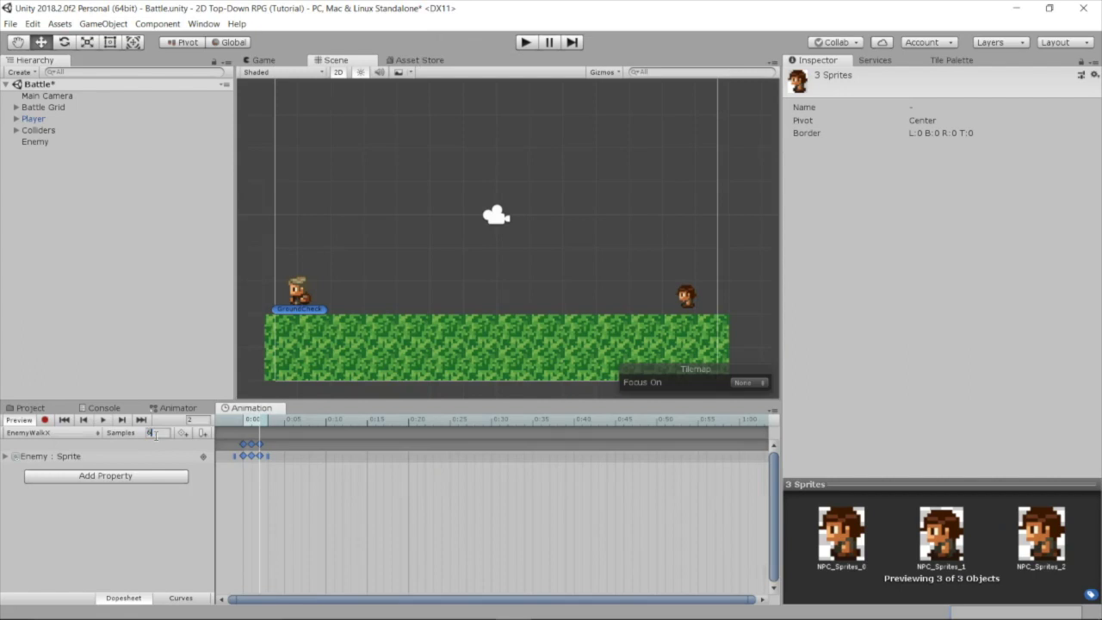
Step: Confirm 6 samples per second, then enter 1.3 for the Enemy's Transform Scale X, Y and Z
{"action": "key", "text": "Return"}
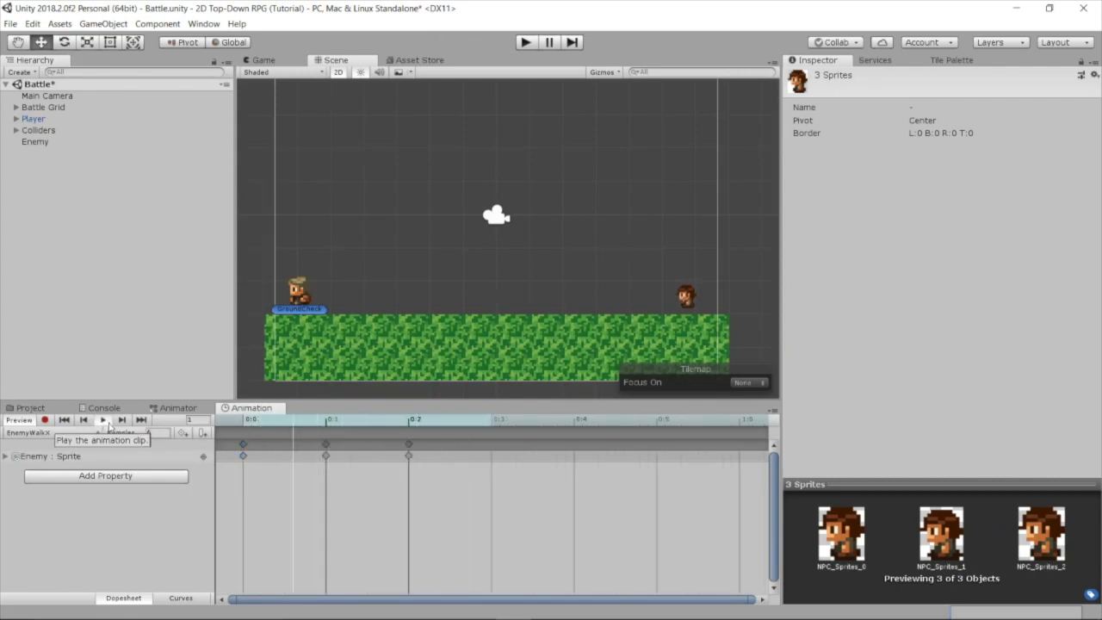
{"action": "left_click", "coordinate": [35, 141]}
{"action": "left_click", "coordinate": [938, 145]}
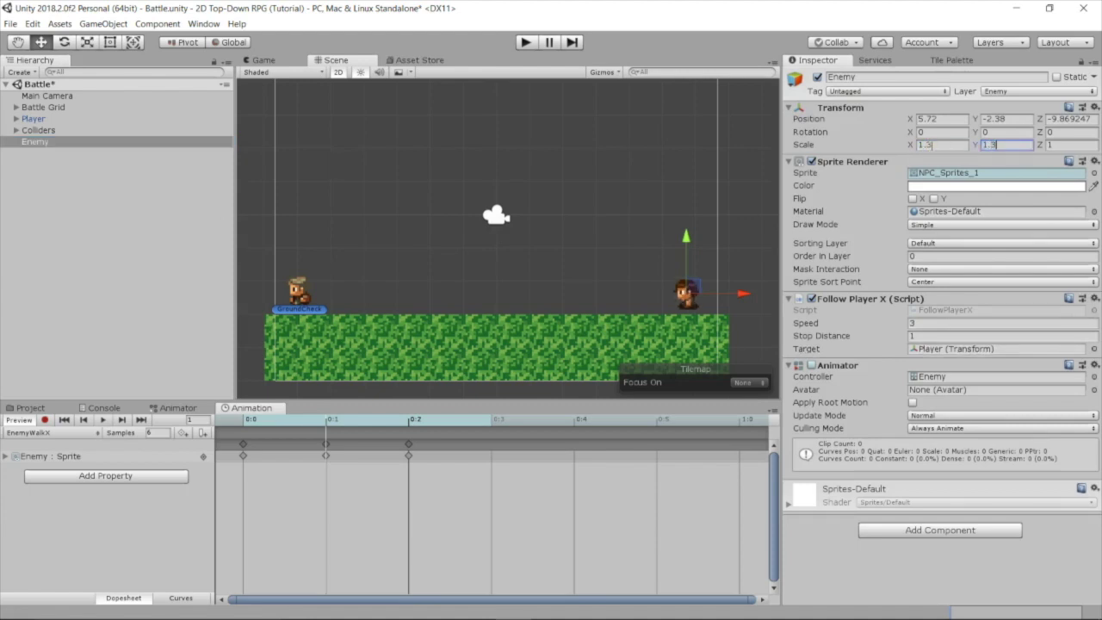
{"action": "left_click", "coordinate": [1056, 144]}
{"action": "left_click", "coordinate": [853, 161], "text": "alt"}
{"action": "left_click", "coordinate": [818, 188]}
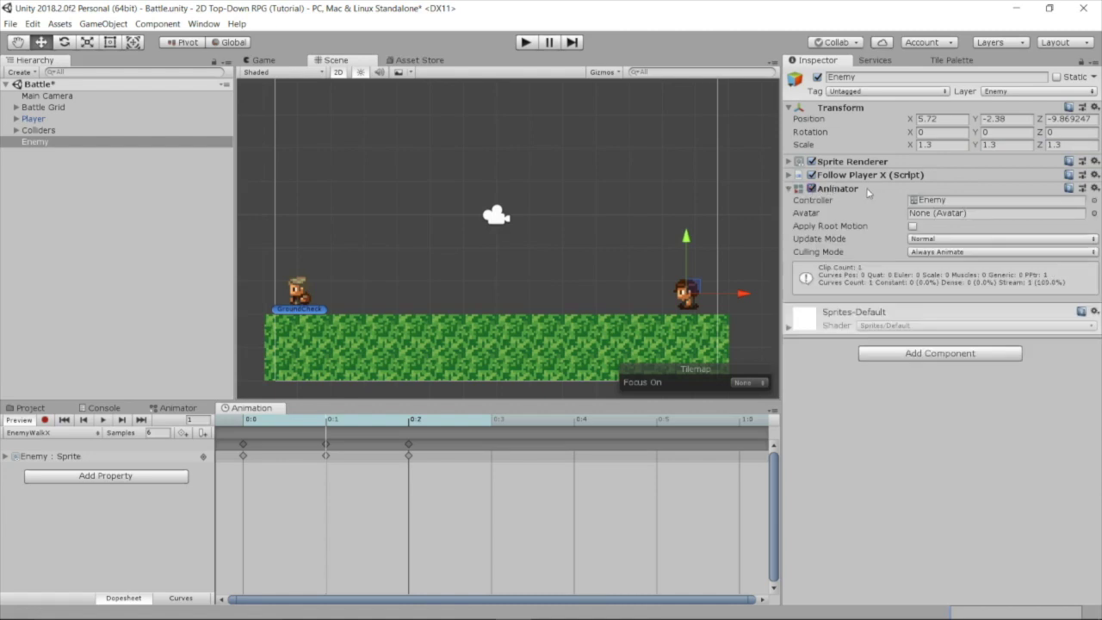
{"action": "left_click", "coordinate": [832, 190]}
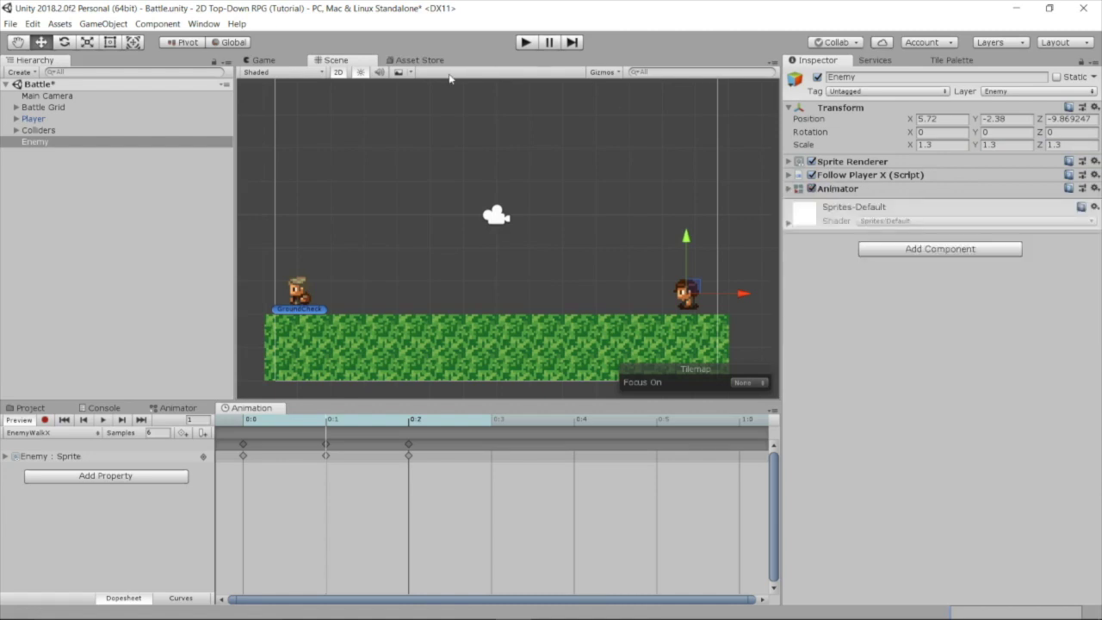
Step: Enter play mode to watch the scaled, animated Enemy follow the Player
{"action": "left_click", "coordinate": [524, 43]}
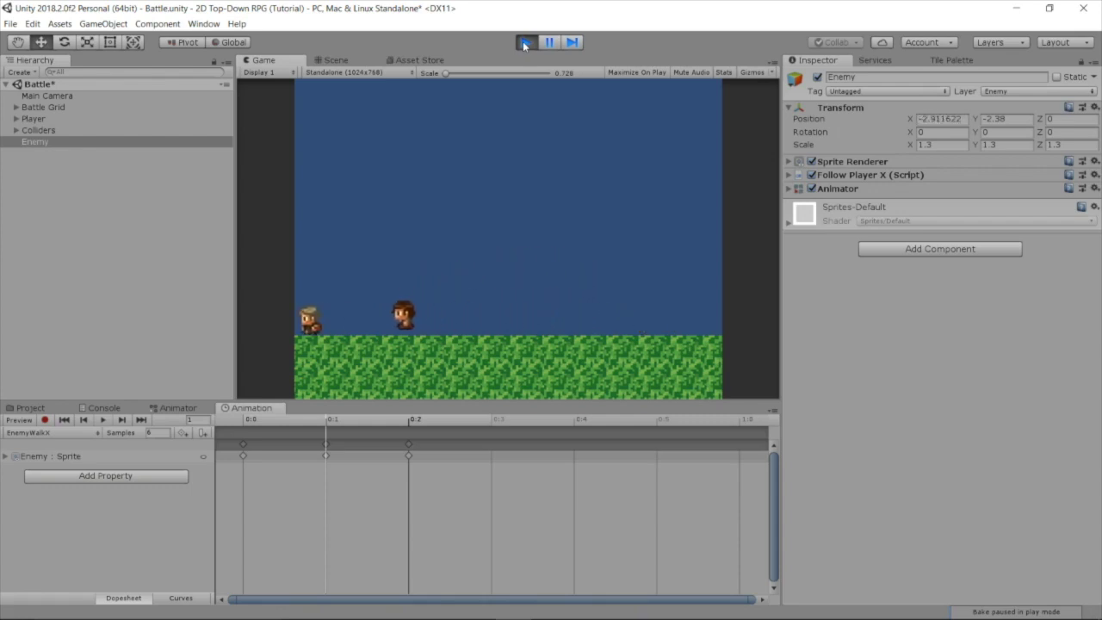
Step: Stop play mode and add a Rigidbody 2D to the Enemy
{"action": "left_click", "coordinate": [524, 42]}
{"action": "left_click", "coordinate": [880, 249]}
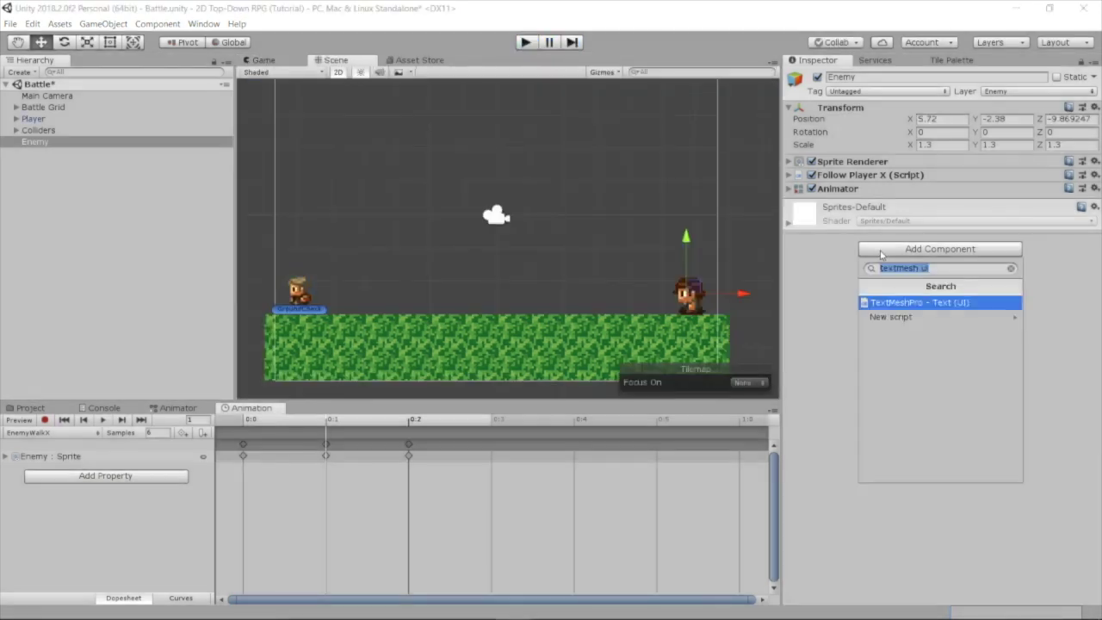
{"action": "type", "text": "rigid"}
{"action": "key", "text": "Down"}
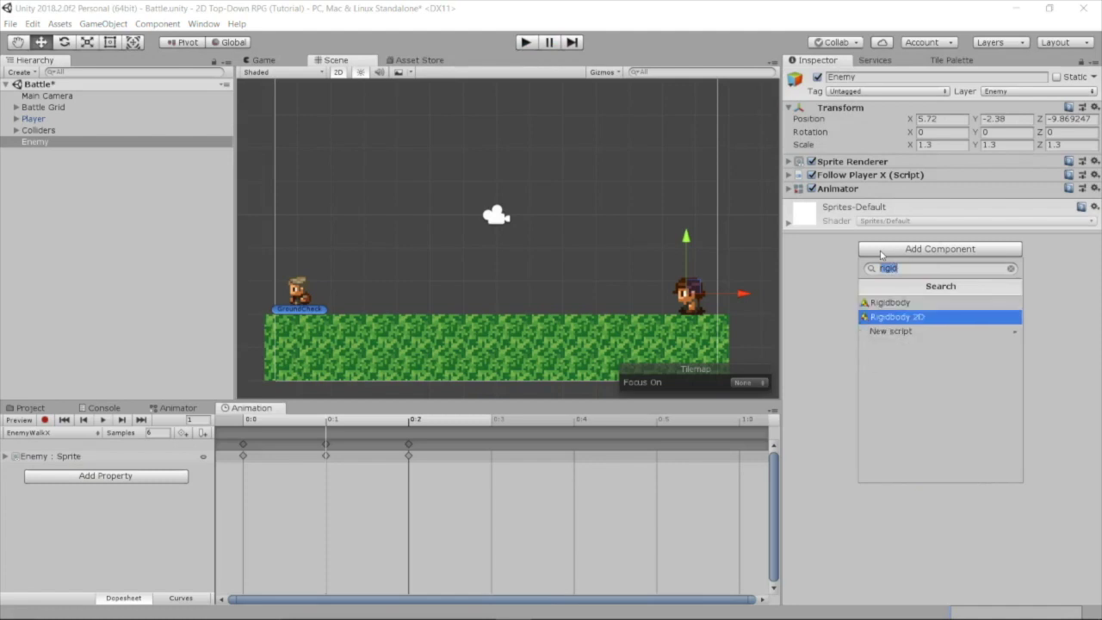
{"action": "key", "text": "Return"}
{"action": "left_click", "coordinate": [848, 203]}
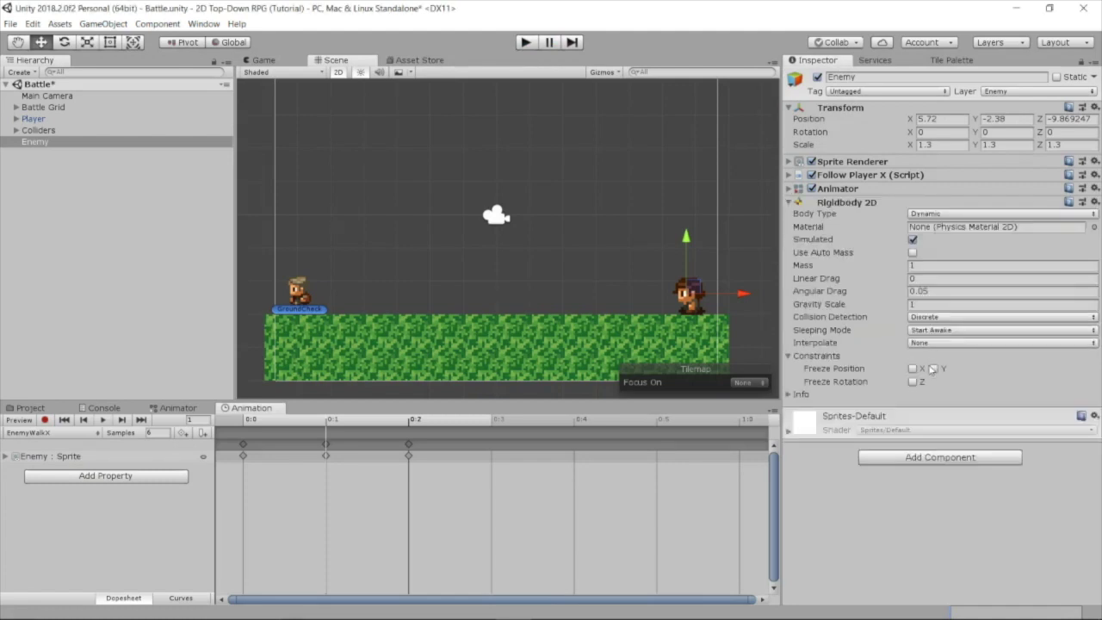
{"action": "left_click", "coordinate": [823, 205]}
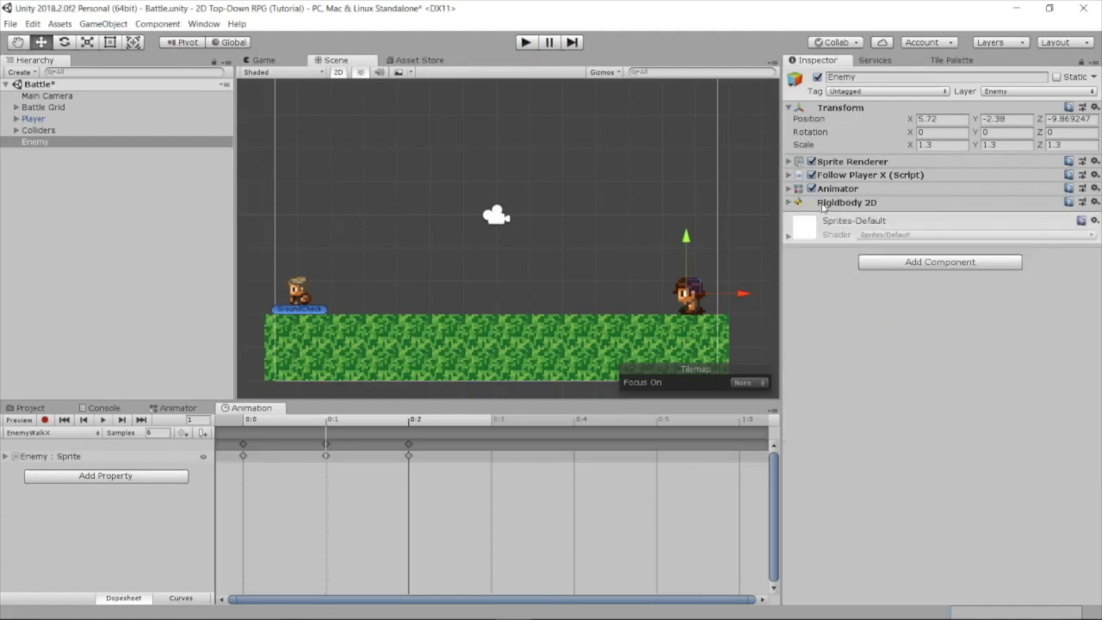
Step: Add a Box Collider 2D and set the Enemy's sprite to NPC_Sprites_0
{"action": "left_click", "coordinate": [862, 260]}
{"action": "type", "text": "box"}
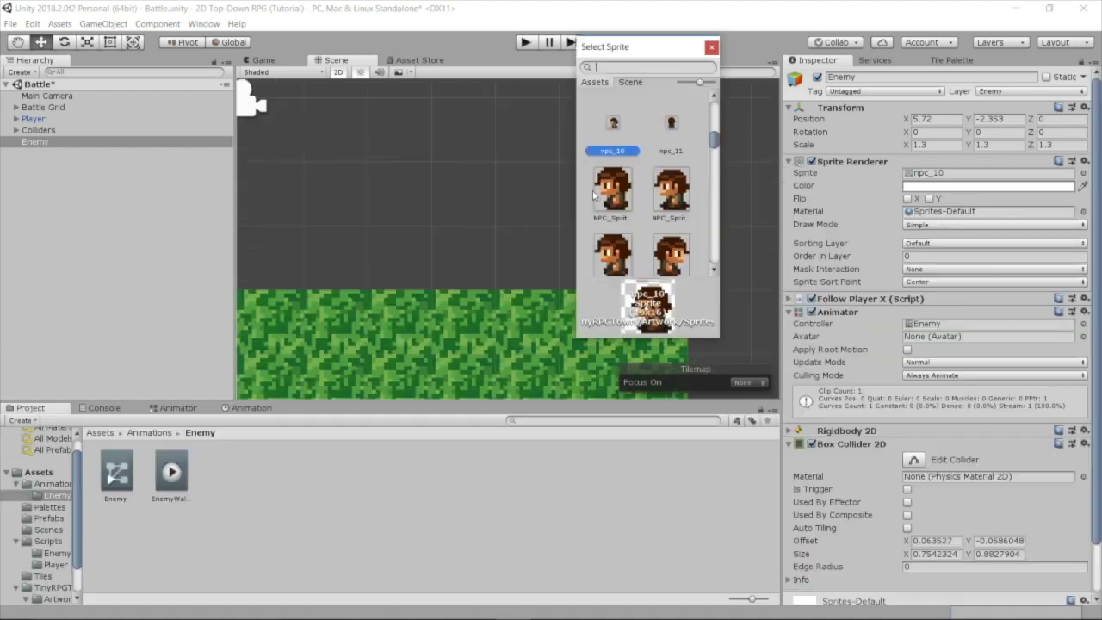
{"action": "double_click", "coordinate": [603, 194]}
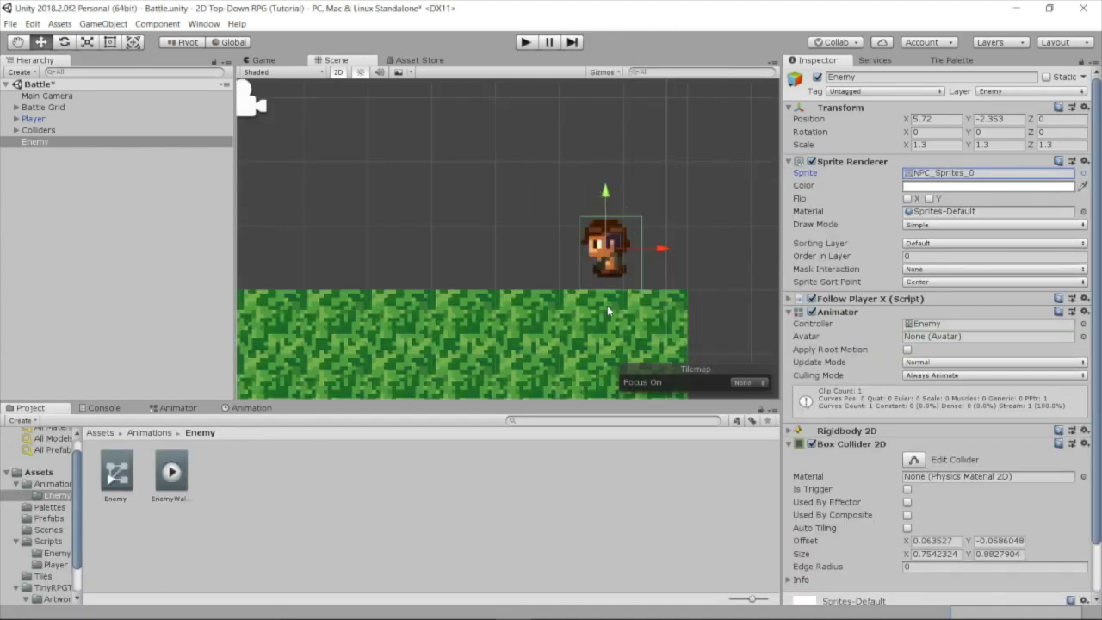
{"action": "scroll", "coordinate": [607, 310], "scroll_direction": "up", "scroll_amount": 4}
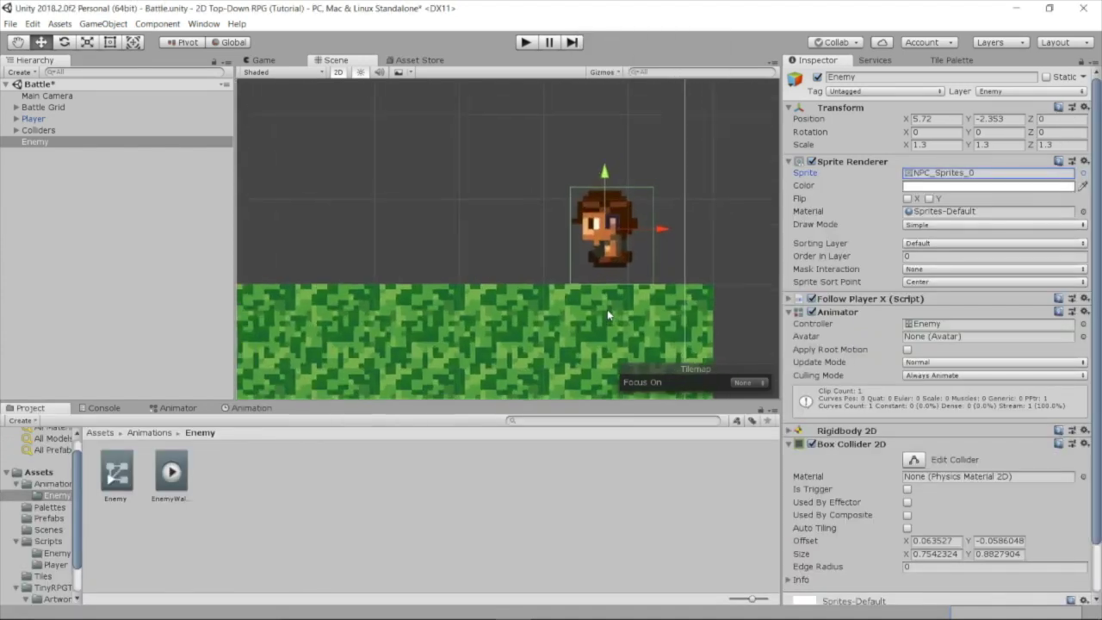
Step: Trim the Box Collider 2D to about 0.60 by 0.70 and lower the Enemy to Y -2.5
{"action": "left_click", "coordinate": [913, 459]}
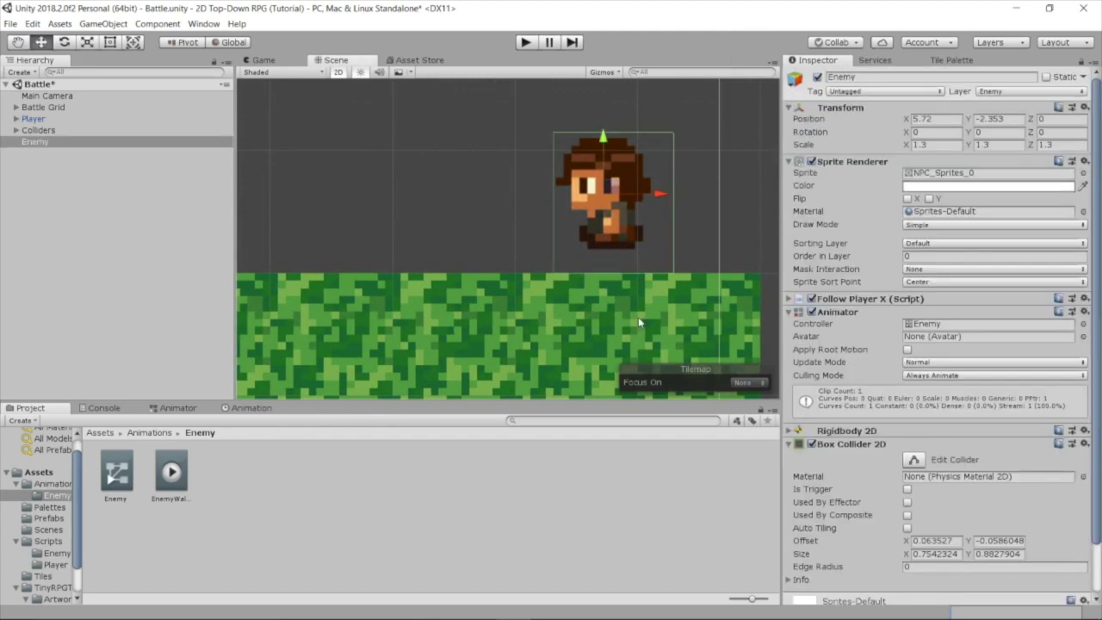
{"action": "left_click_drag", "start_coordinate": [613, 274], "coordinate": [613, 250]}
{"action": "left_click_drag", "start_coordinate": [673, 191], "coordinate": [651, 191]}
{"action": "left_click_drag", "start_coordinate": [602, 134], "coordinate": [601, 138]}
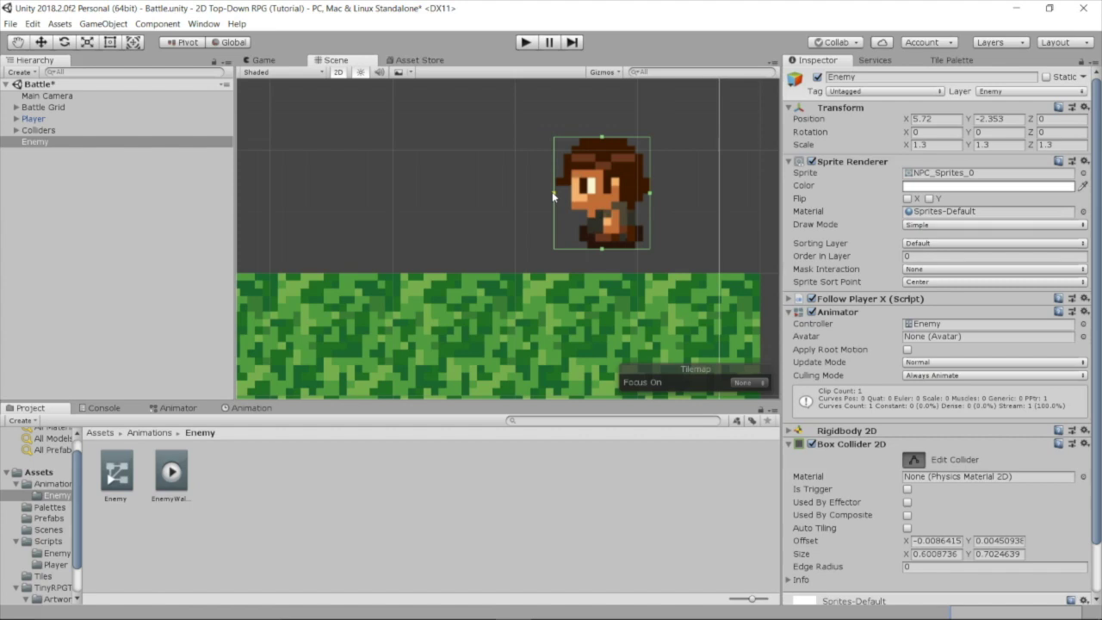
{"action": "key", "text": "w"}
{"action": "scroll", "coordinate": [583, 216], "scroll_direction": "down", "scroll_amount": 6}
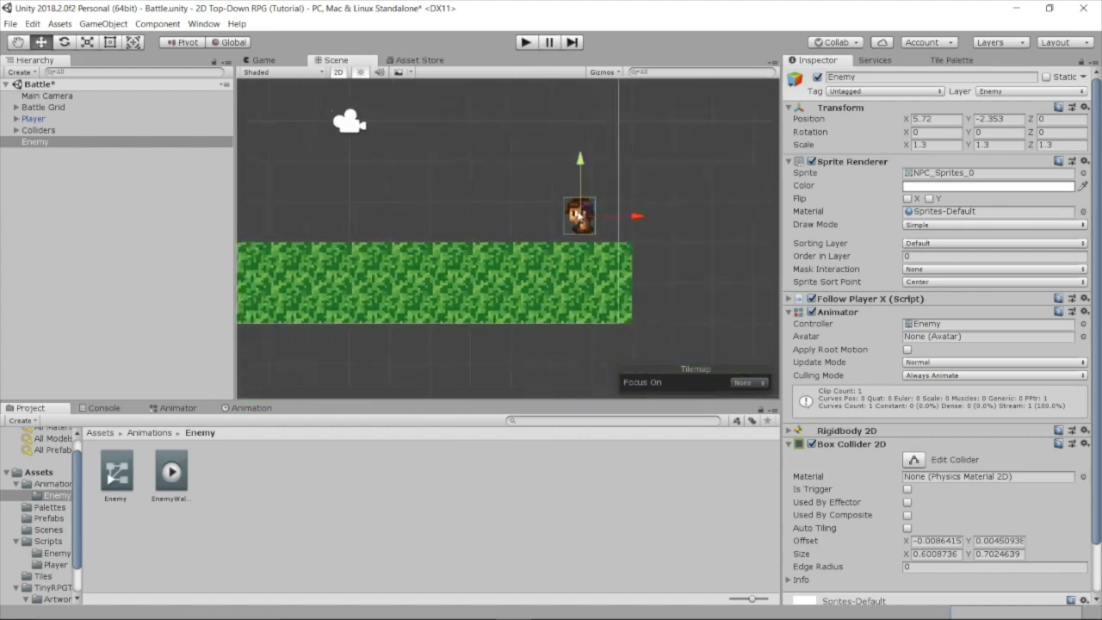
{"action": "left_click_drag", "start_coordinate": [582, 162], "coordinate": [582, 169]}
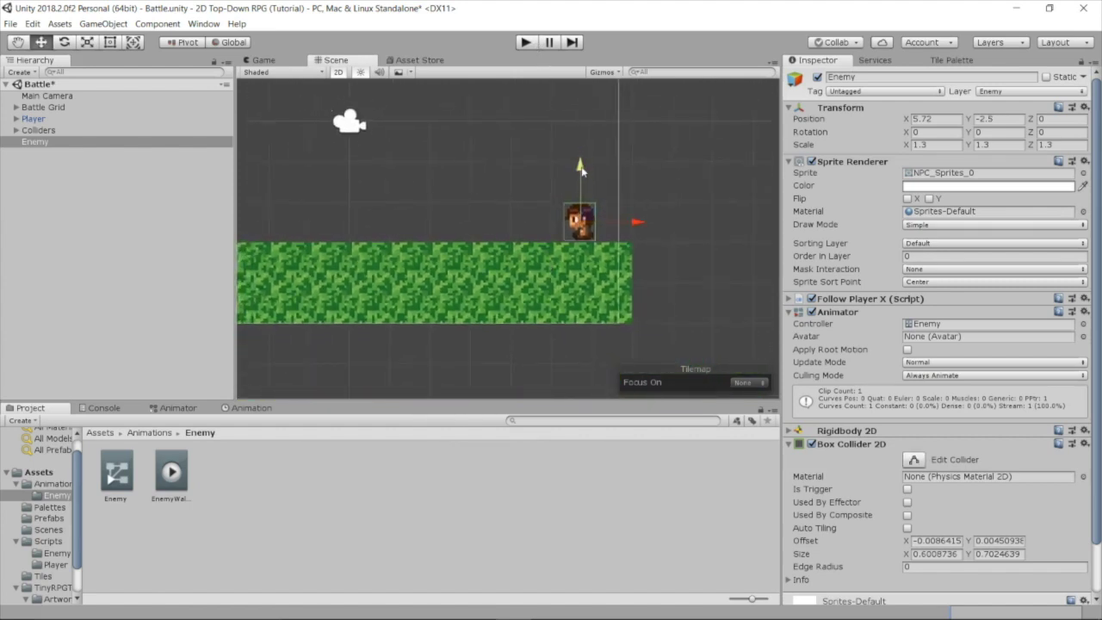
Step: Start play mode and run and jump the Player left and right past the Enemy
{"action": "left_click", "coordinate": [525, 42]}
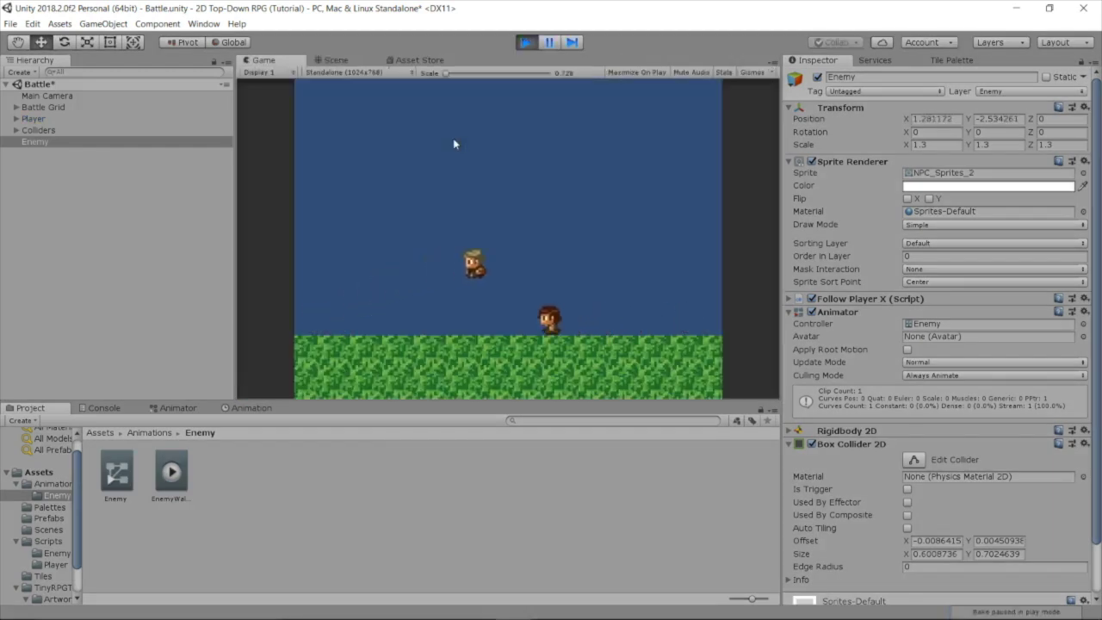
{"action": "key", "text": "Right"}
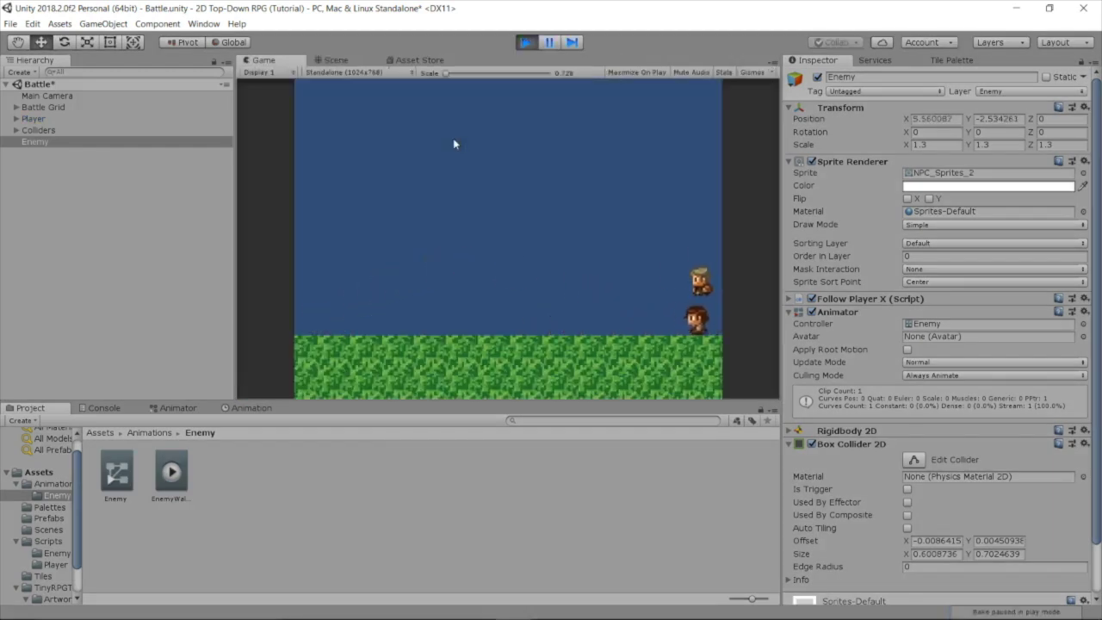
{"action": "key", "text": "Left"}
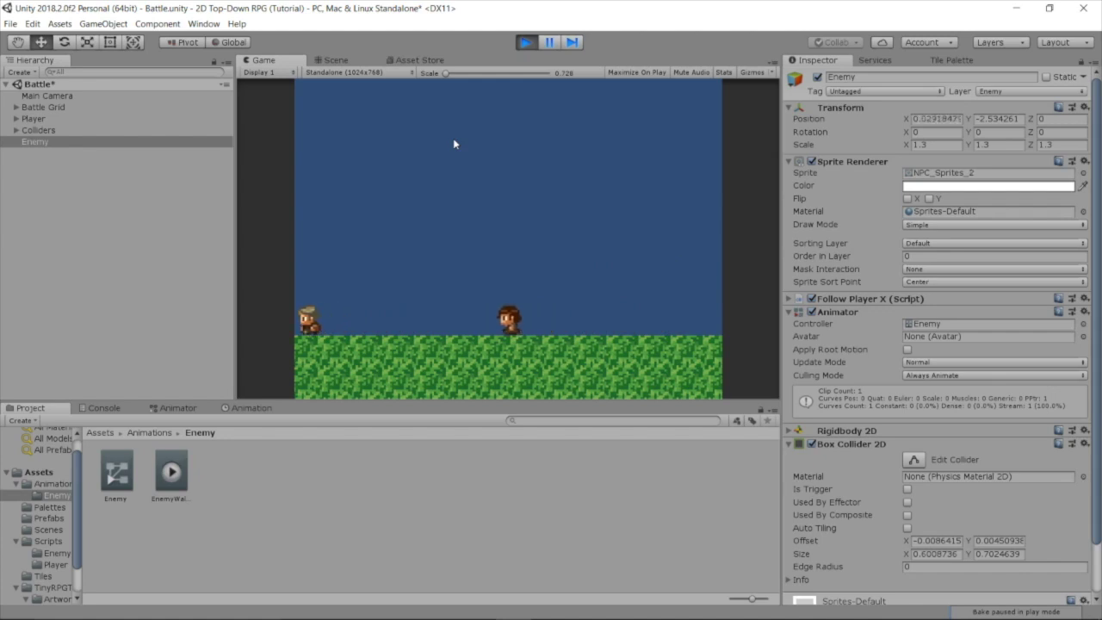
{"action": "key", "text": "space"}
{"action": "key", "text": "Right"}
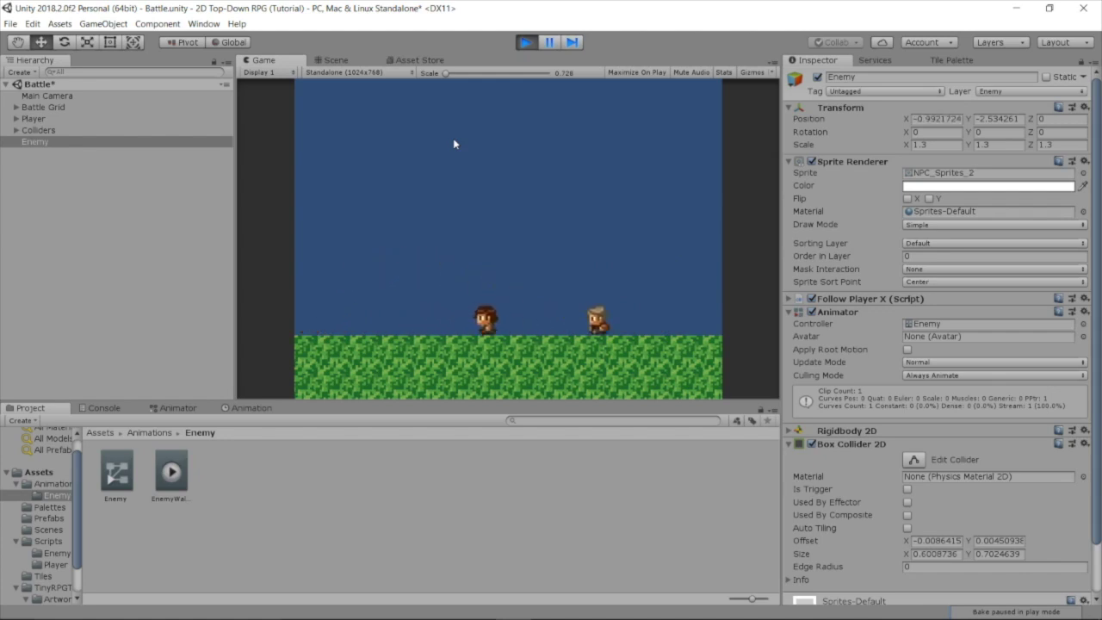
{"action": "key", "text": "Left"}
{"action": "key", "text": "space"}
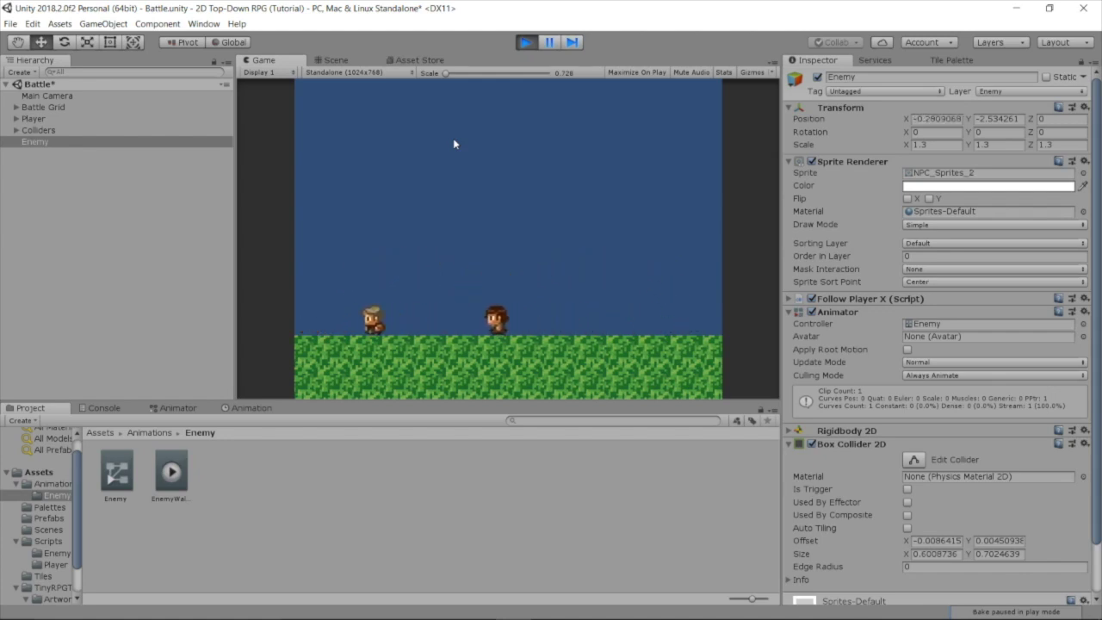
{"action": "key", "text": "space"}
{"action": "key", "text": "Right"}
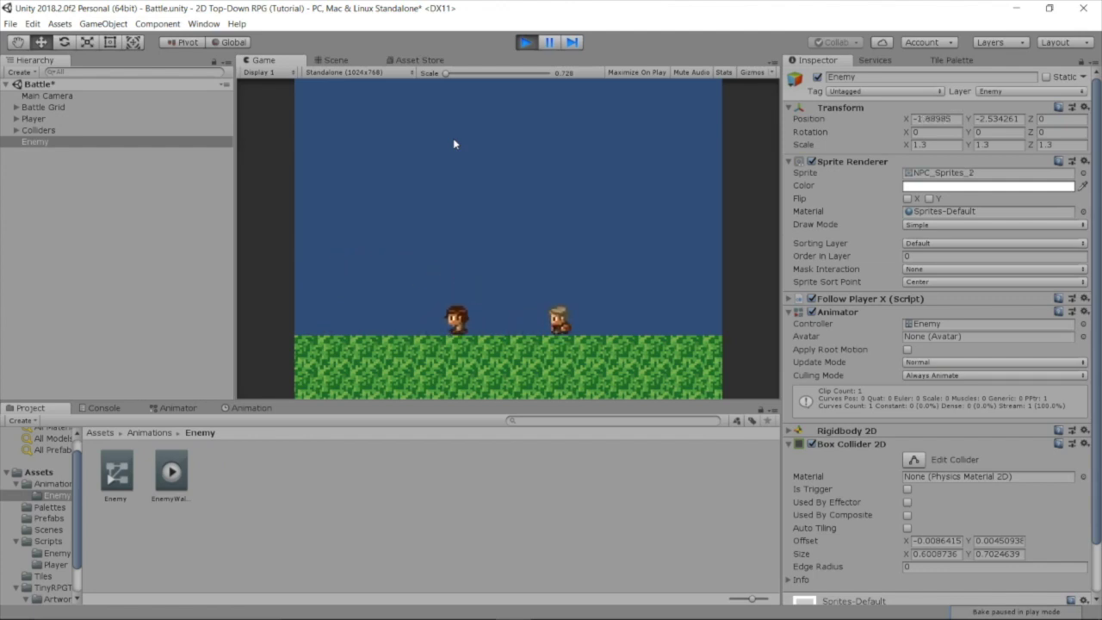
{"action": "key", "text": "space"}
{"action": "key", "text": "Left"}
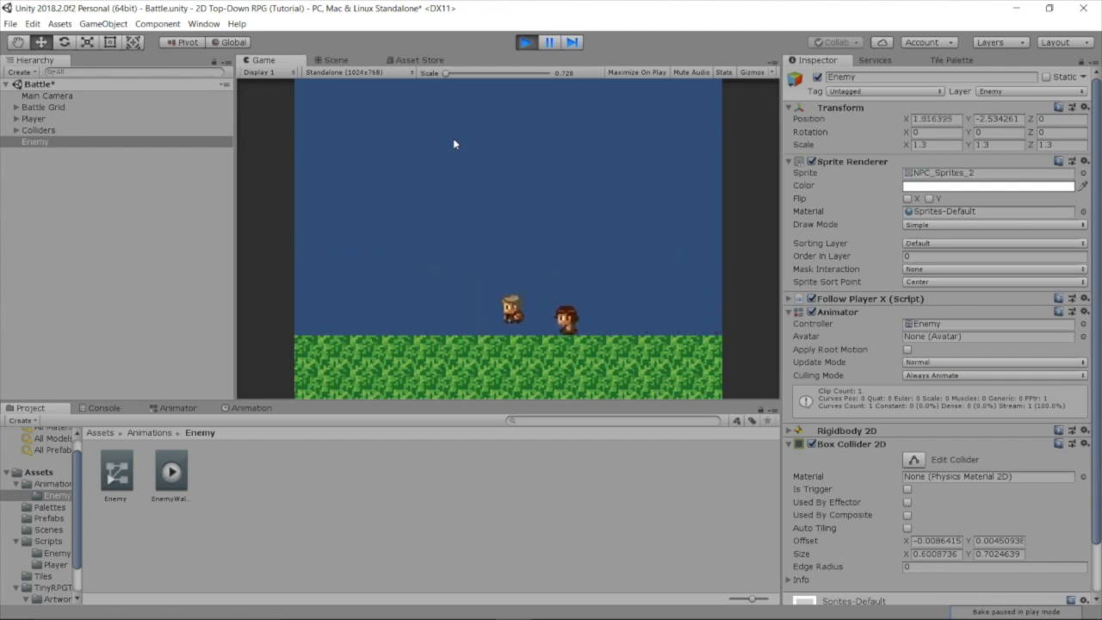
{"action": "key", "text": "space"}
{"action": "key", "text": "Right"}
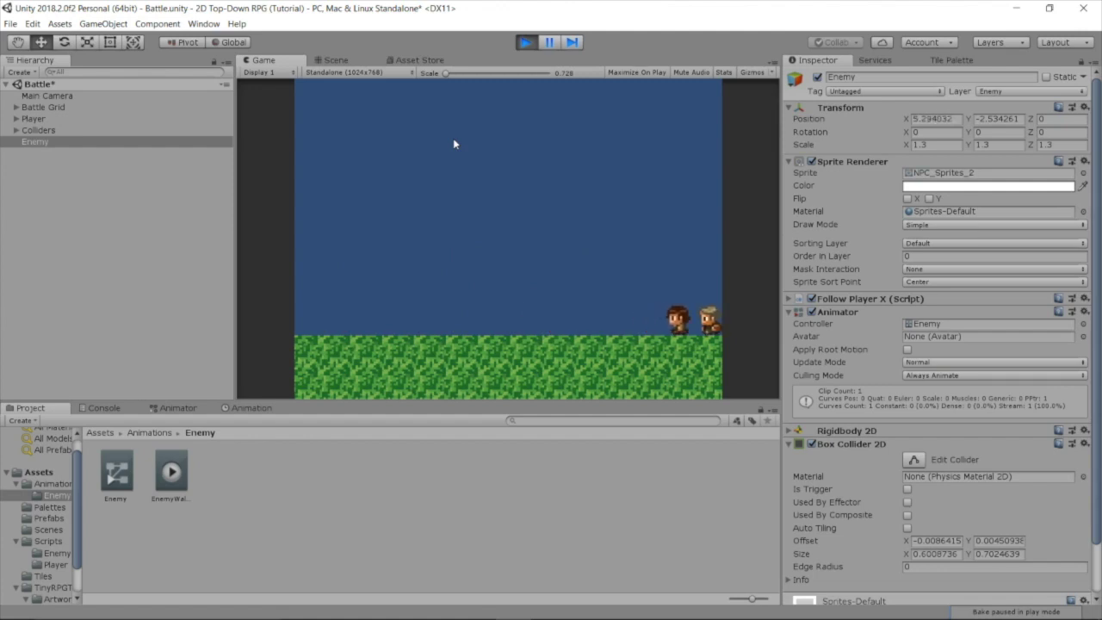
Step: Keep jumping the Player over and onto the Enemy between the left and right edges
{"action": "key", "text": "Left"}
{"action": "key", "text": "space"}
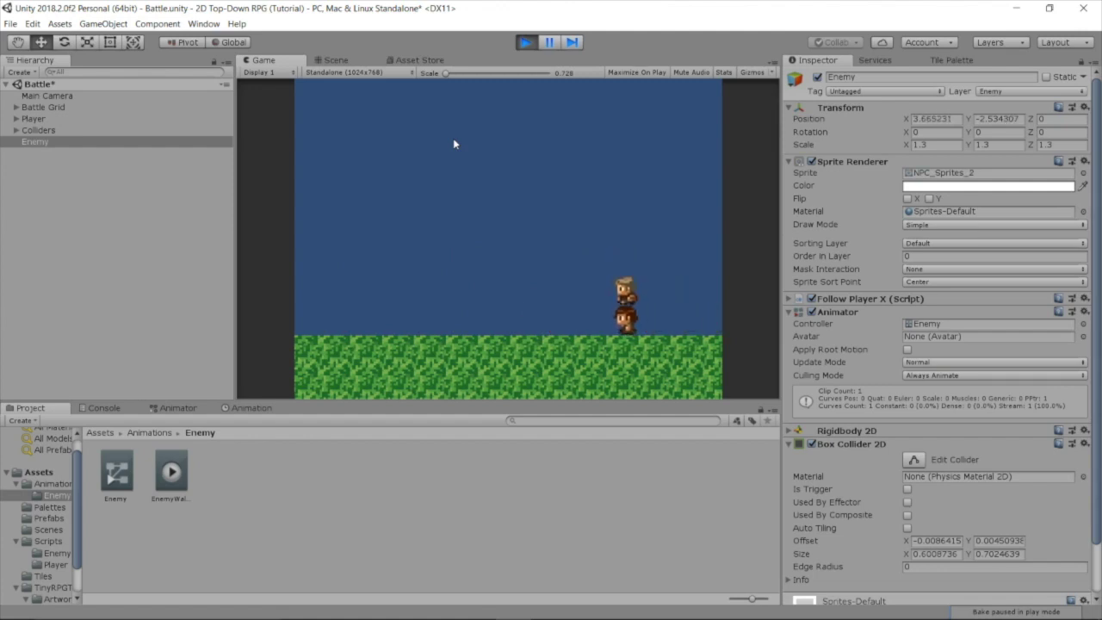
{"action": "key", "text": "space"}
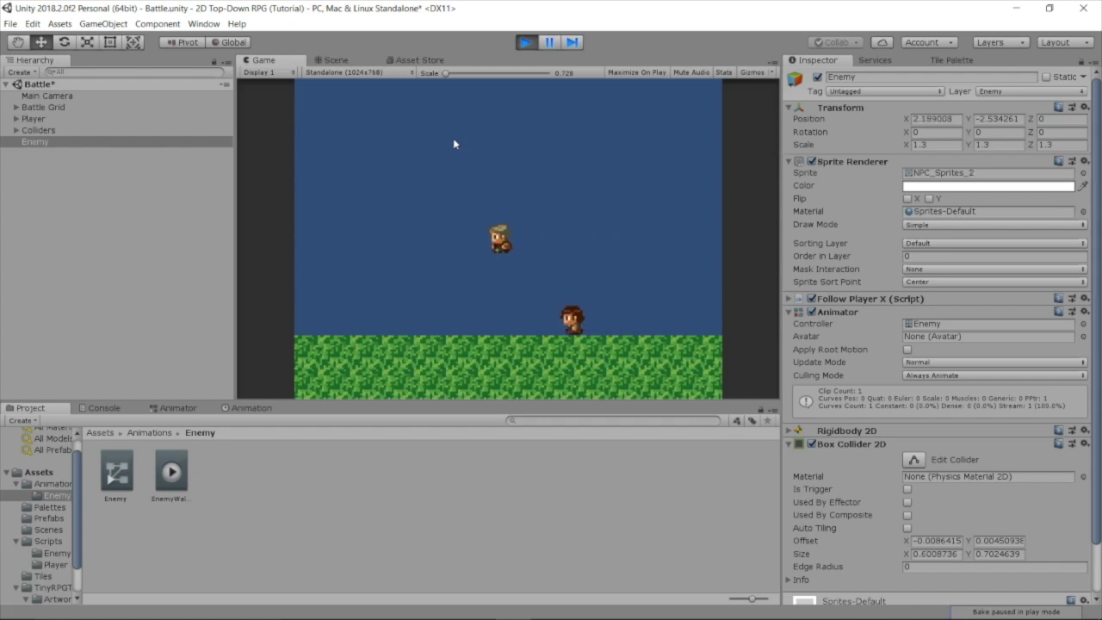
{"action": "key", "text": "Right"}
{"action": "key", "text": "space"}
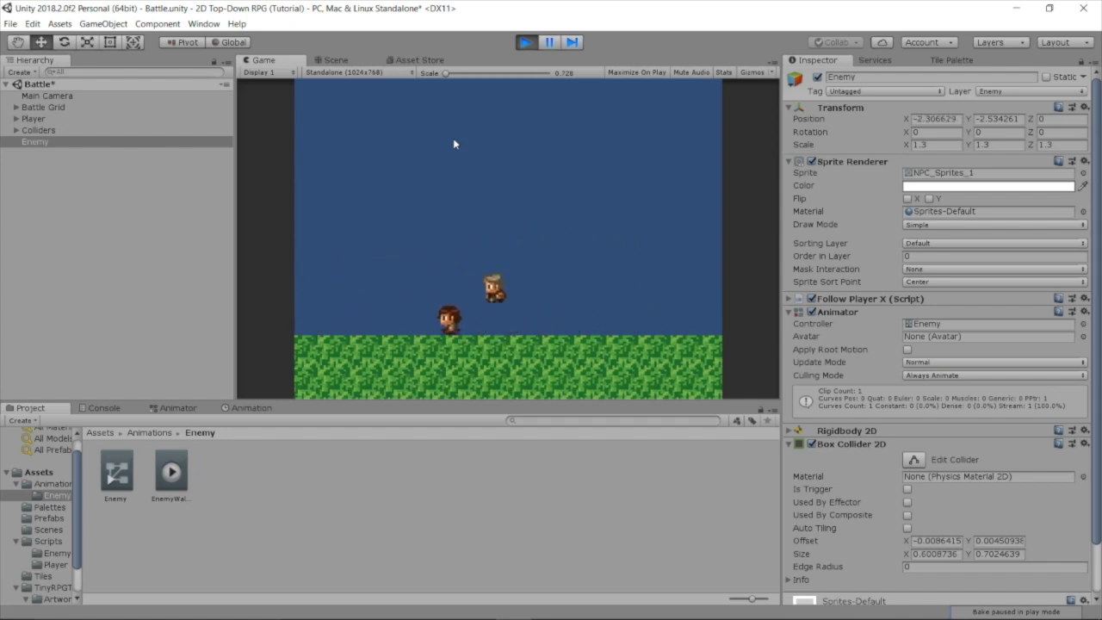
{"action": "key", "text": "Left"}
{"action": "key", "text": "space"}
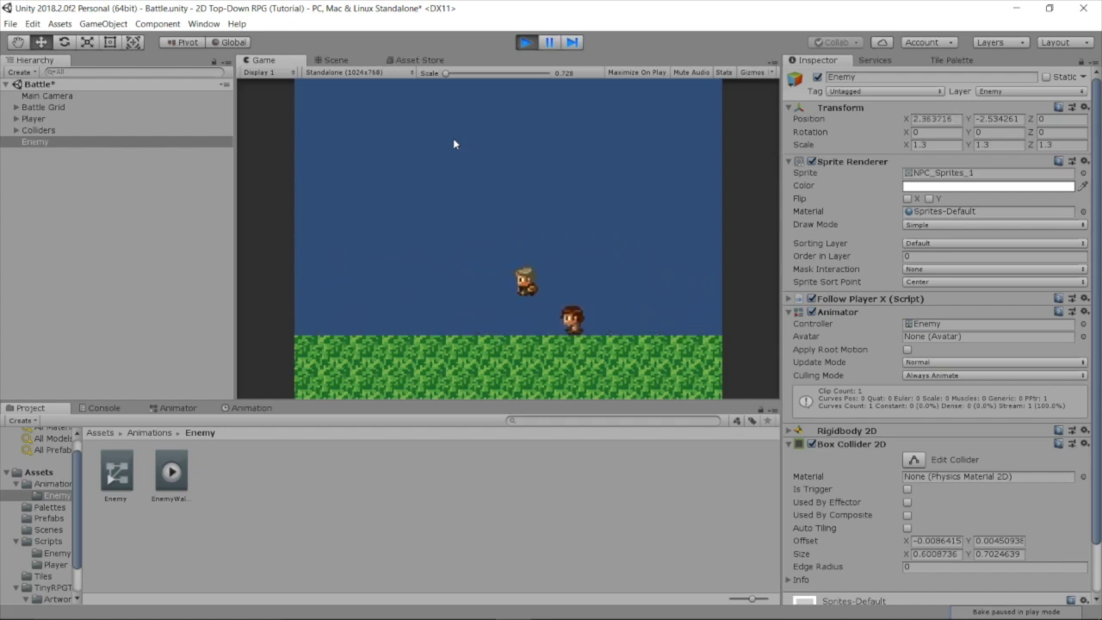
{"action": "key", "text": "Right"}
{"action": "key", "text": "space"}
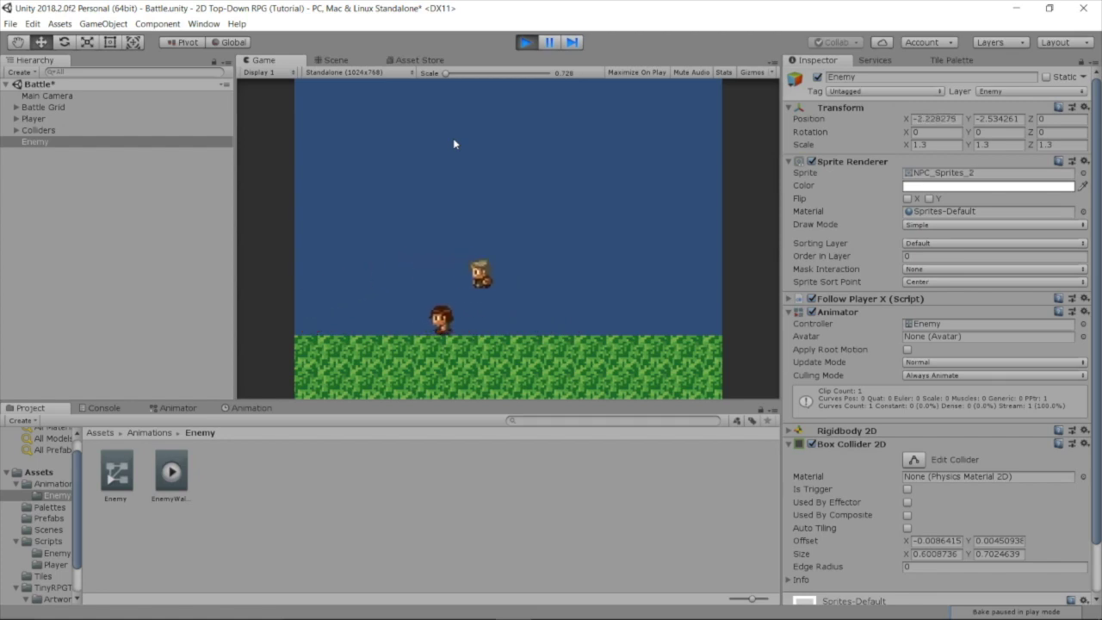
{"action": "key", "text": "Left"}
{"action": "key", "text": "space"}
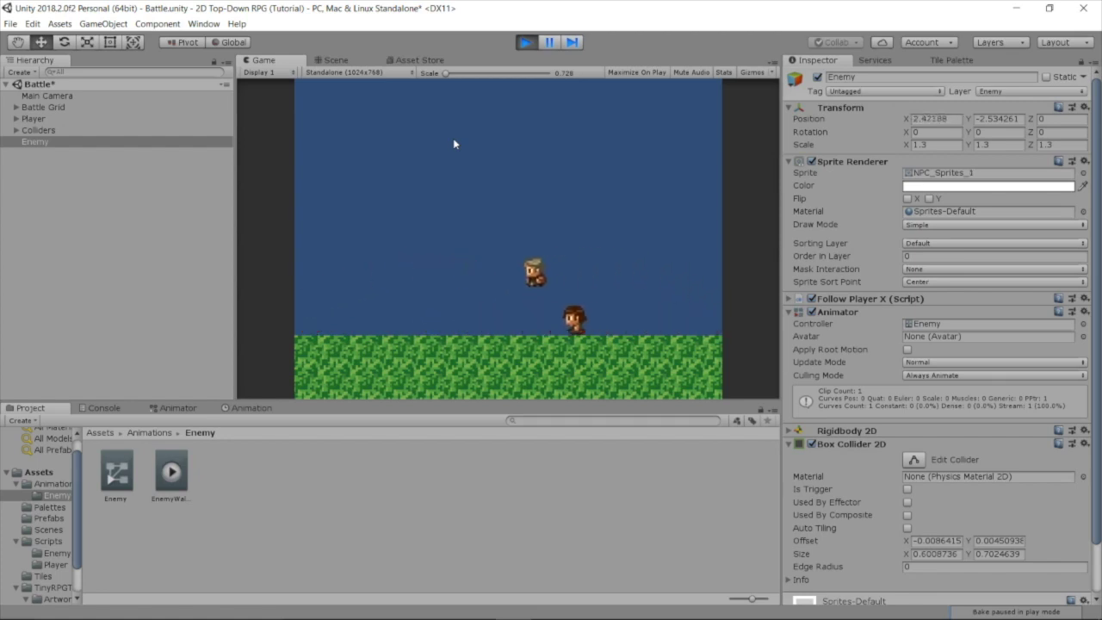
{"action": "key", "text": "Right"}
{"action": "key", "text": "space"}
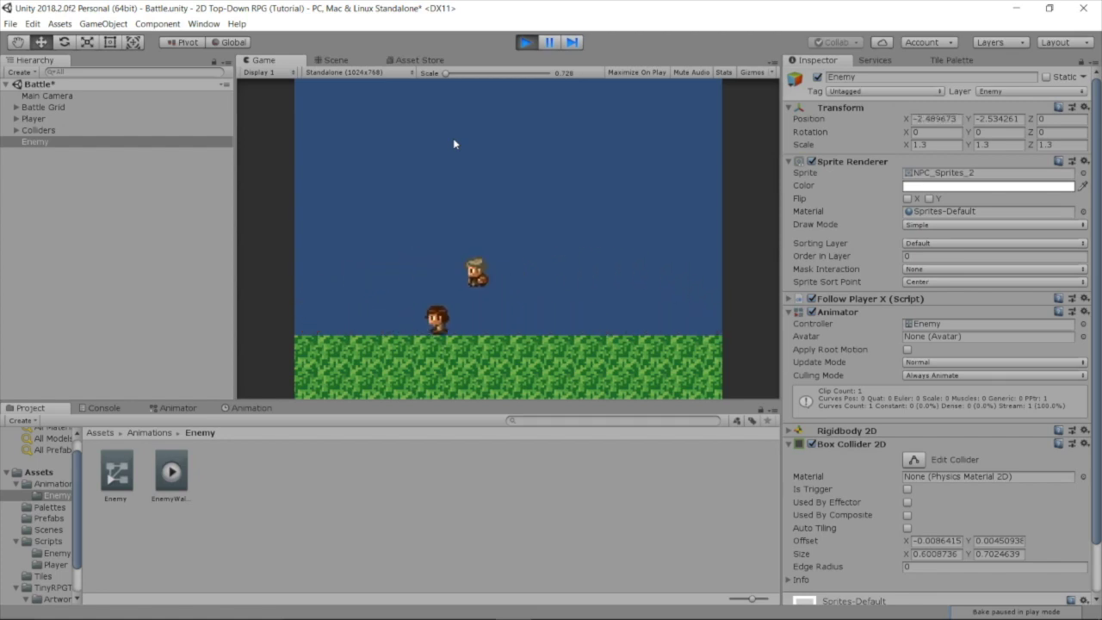
{"action": "key", "text": "Left"}
{"action": "key", "text": "space"}
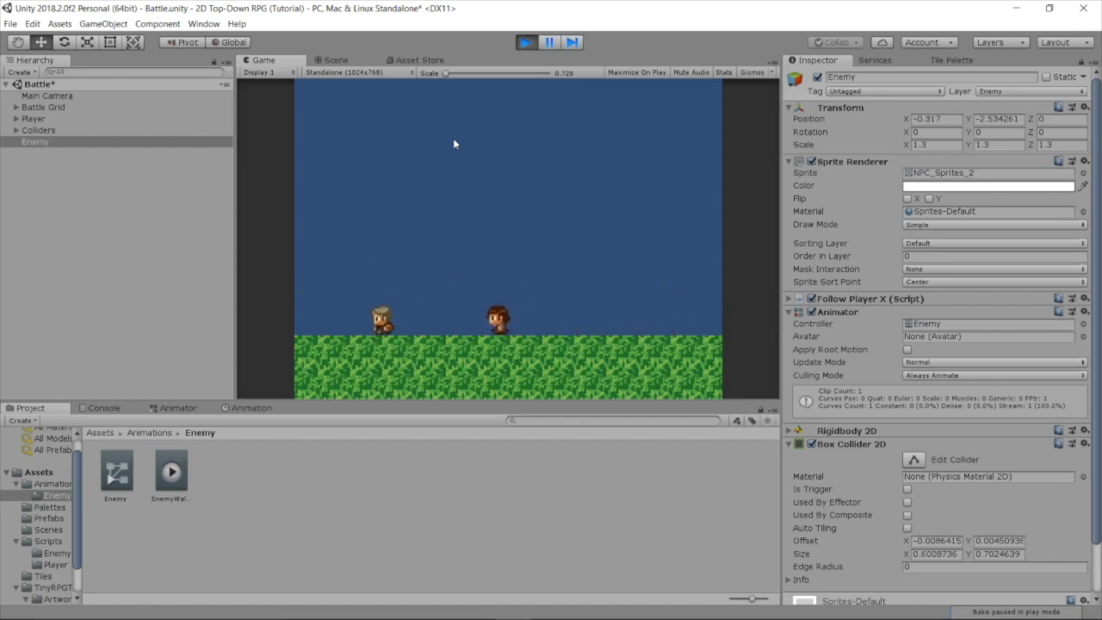
{"action": "key", "text": "space"}
{"action": "key", "text": "Right"}
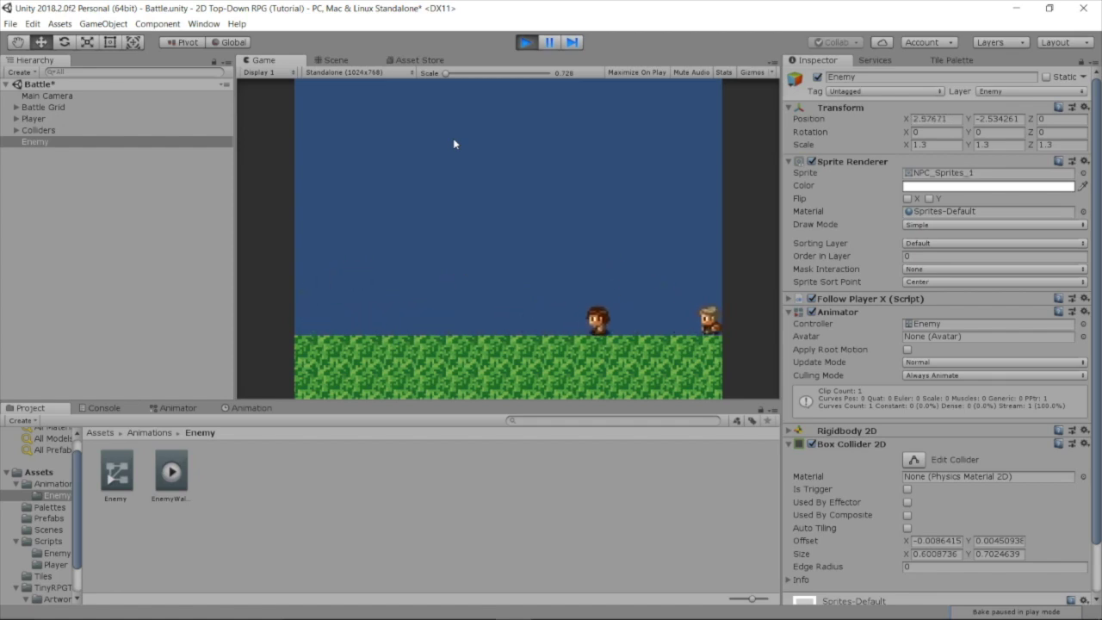